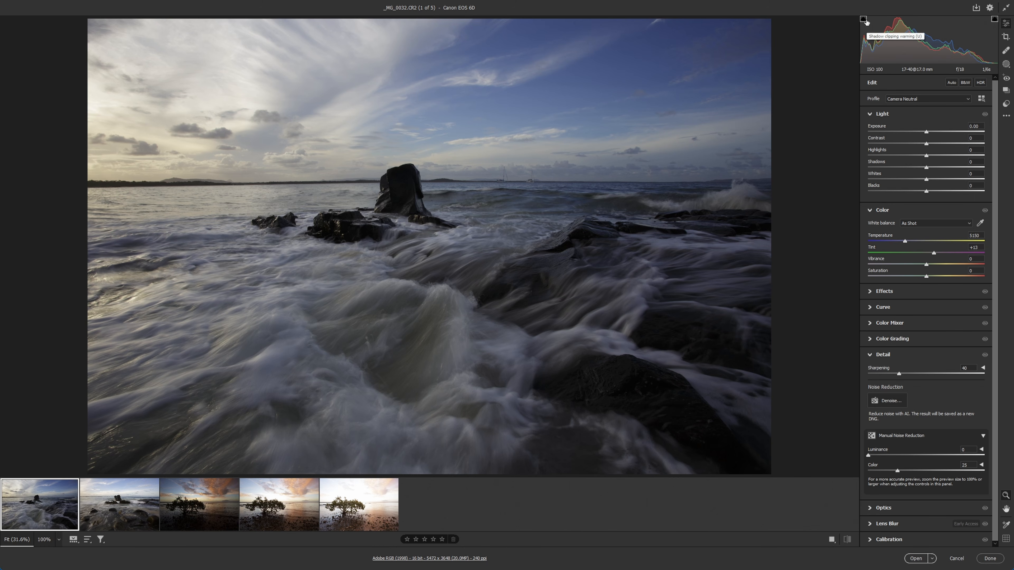
Test highlight and shadow clipping on the first seascape with exposures of +3.05 and -3.45, and reset exposure to 0.
left_click_drag(925, 133, 962, 132)
key("o")
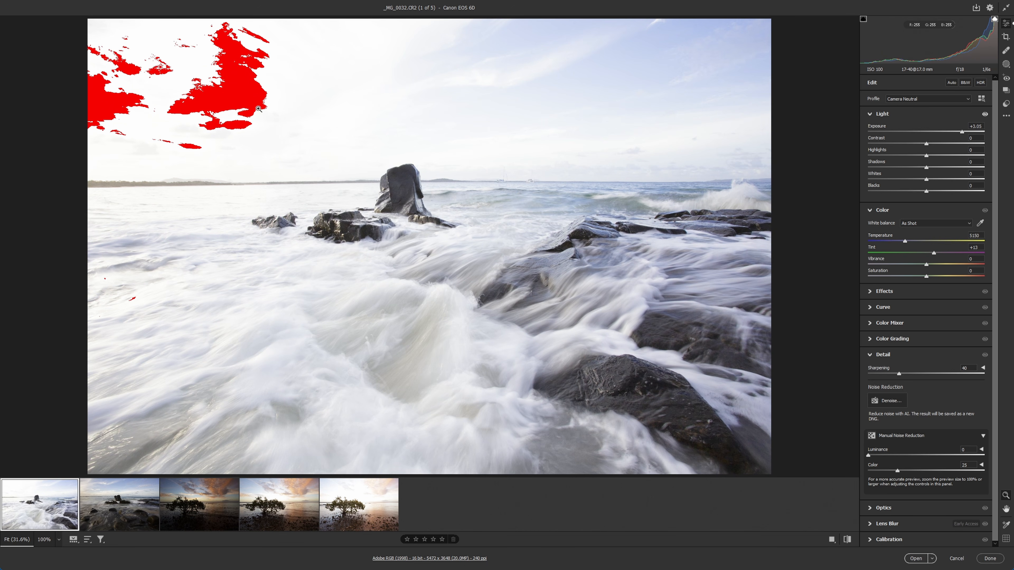
left_click_drag(961, 132, 886, 133)
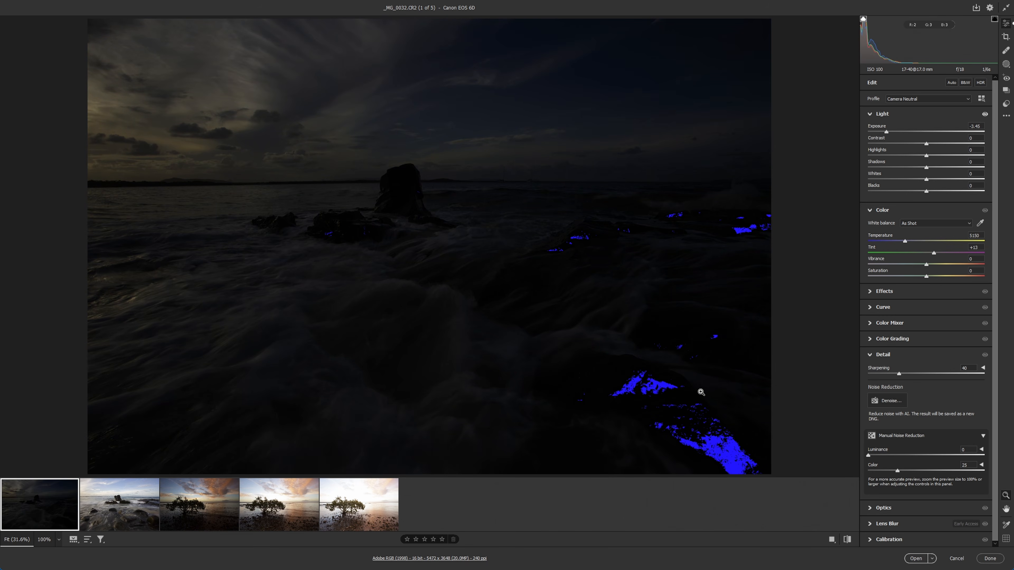
double_click(885, 132)
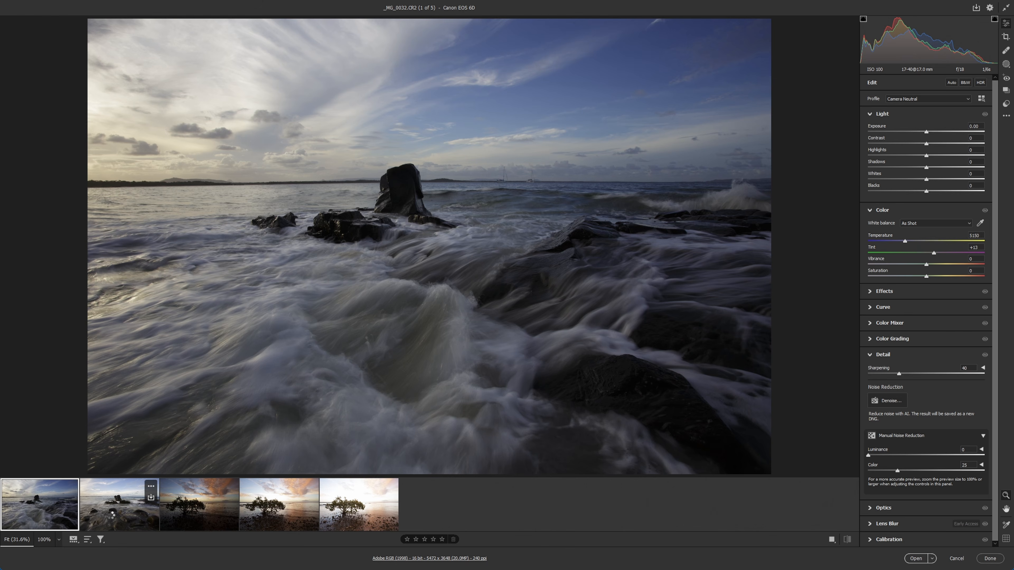
Apply the Landscape user preset to the second seascape photo, _MG_0038.CR2, and return to its edit settings.
left_click(111, 517)
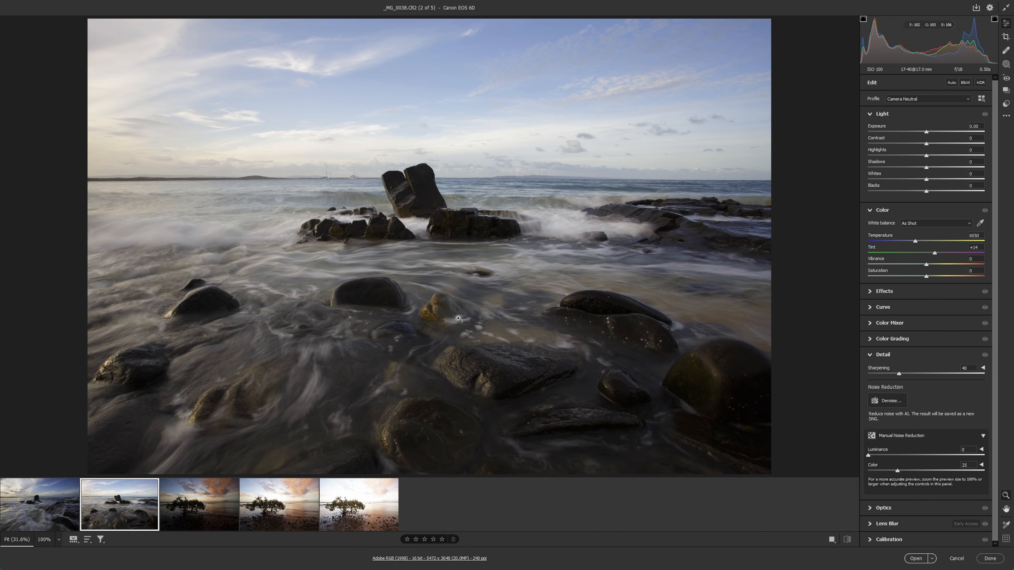
left_click(1006, 104)
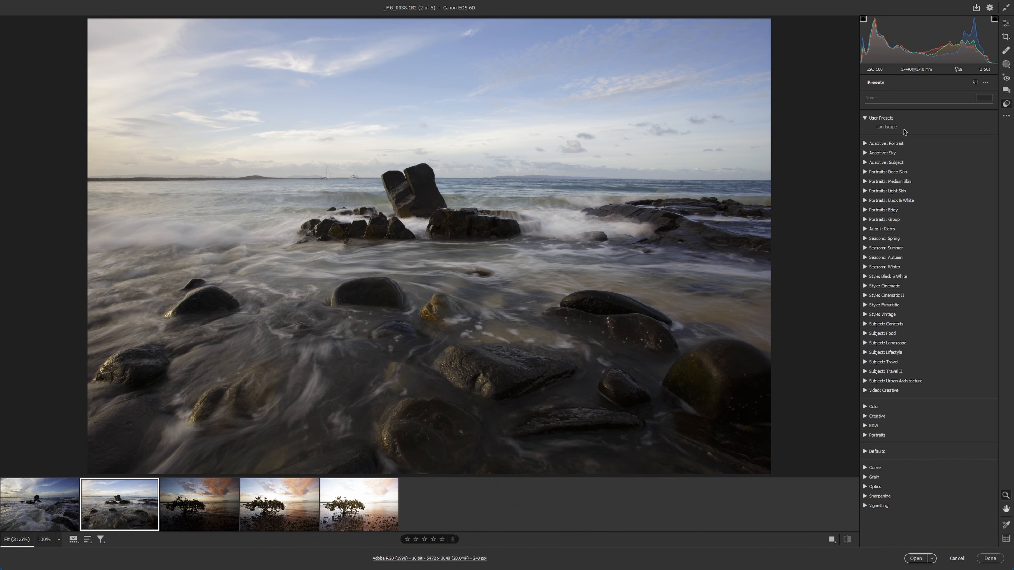
left_click(891, 127)
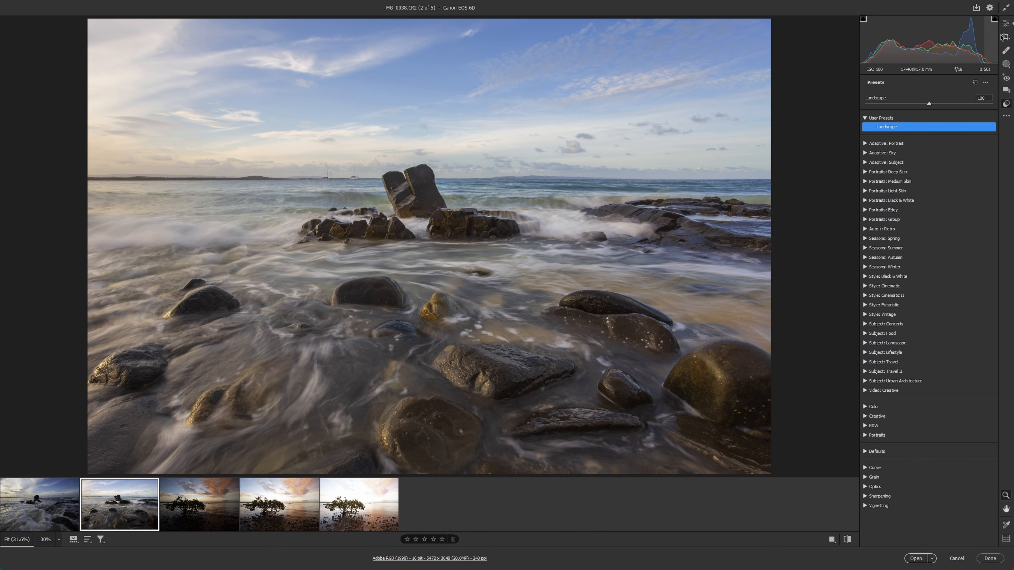
left_click(1007, 24)
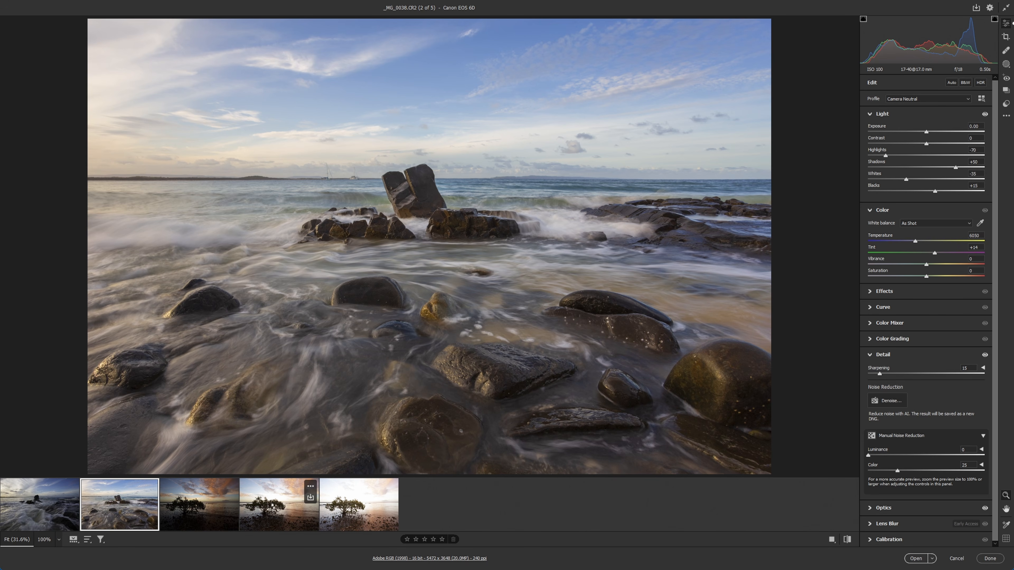
Compare highlight clipping in the three mangrove tree exposures and the edited seascape, examining the bright sky in _MG_0377.CR2.
left_click(272, 508)
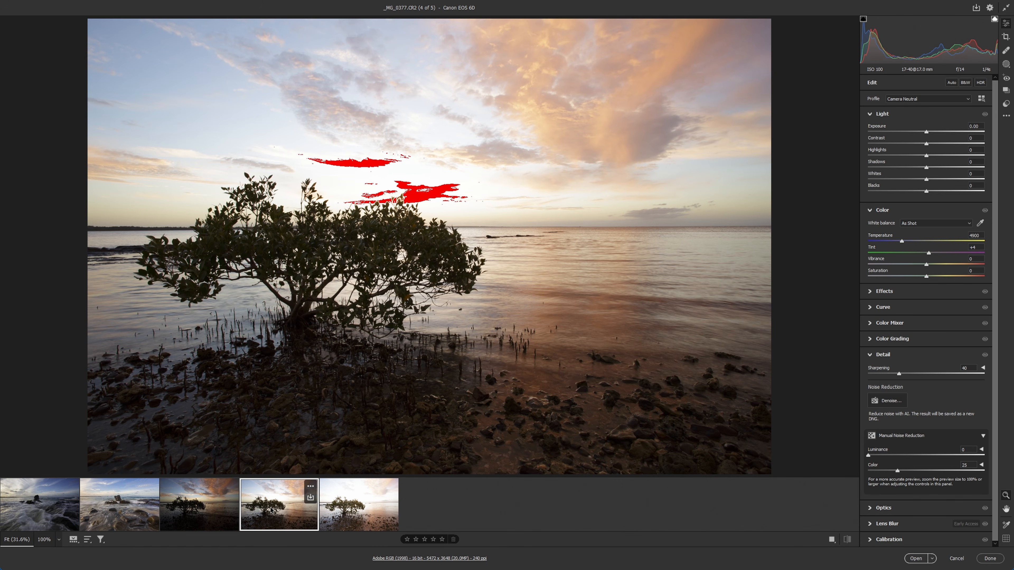
left_click(121, 518)
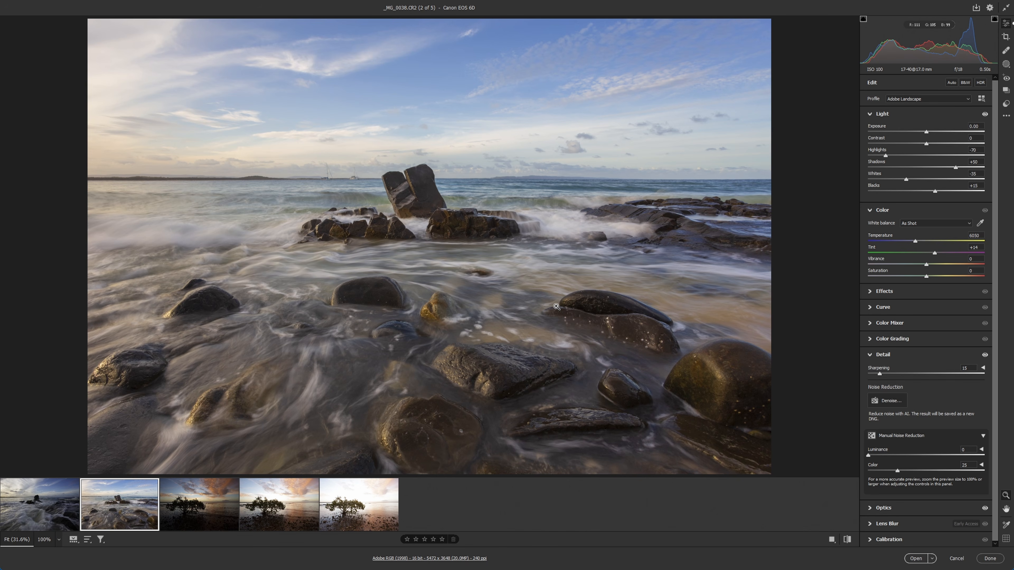
left_click(288, 517)
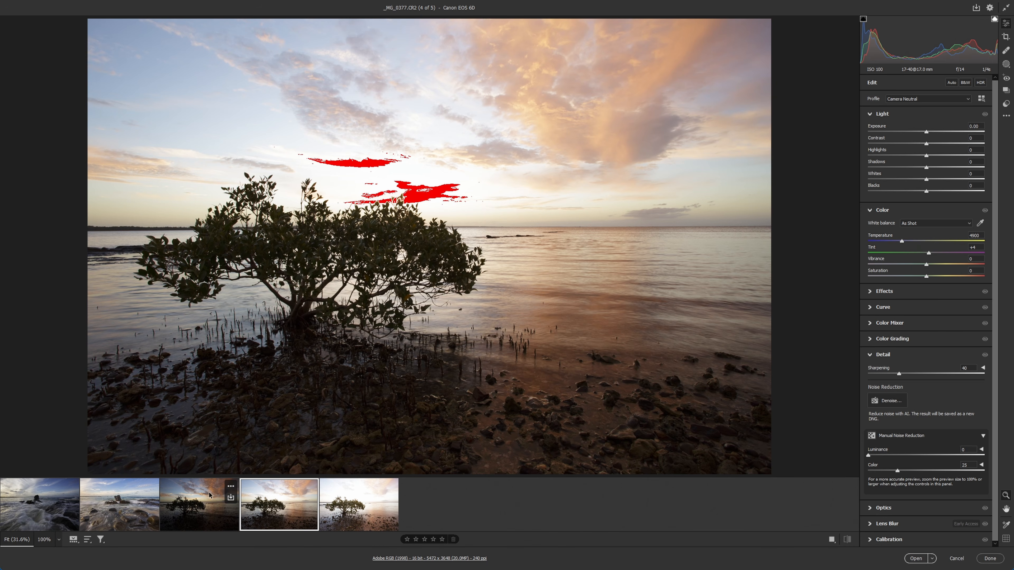
left_click(185, 515)
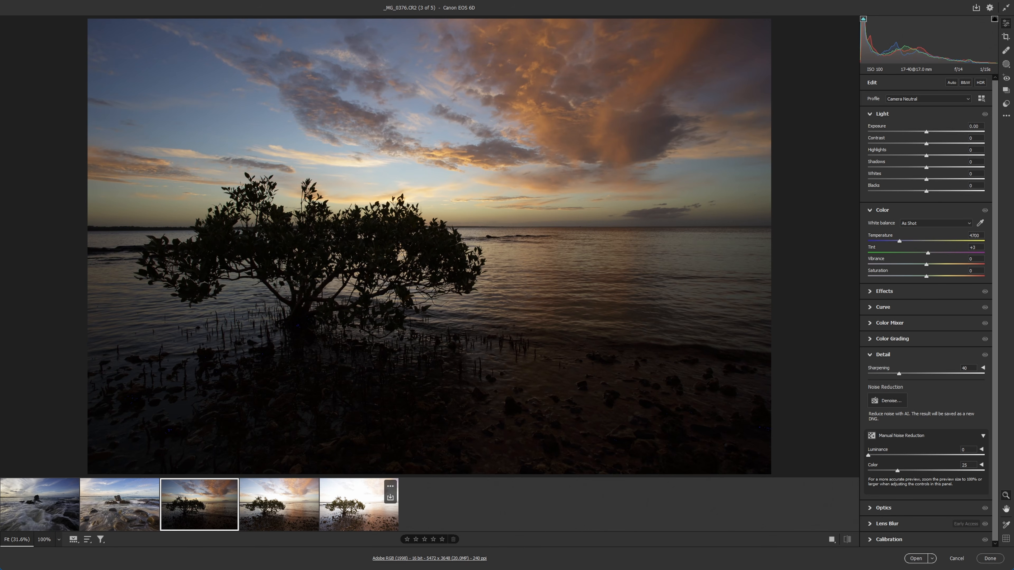
left_click(358, 521)
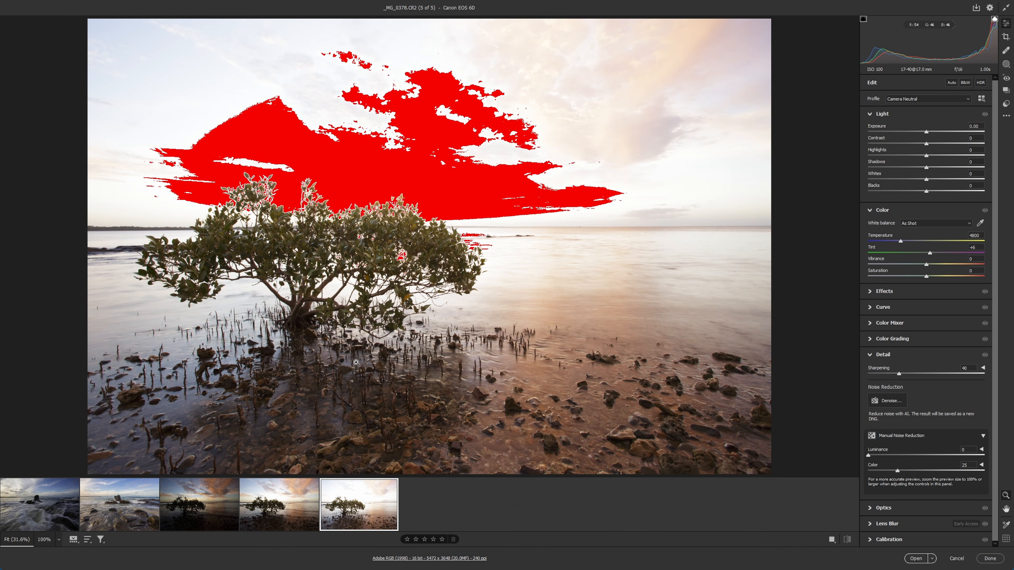
left_click(283, 507)
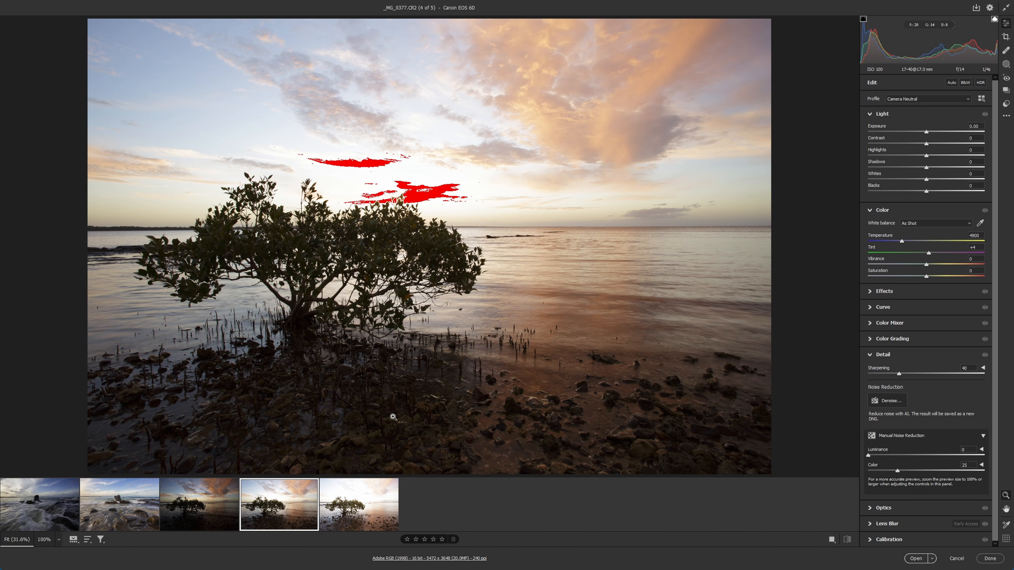
left_click(358, 505)
left_click(285, 516)
left_click(383, 181)
left_click(421, 227)
Darken the mangrove photo _MG_0377.CR2 with highlights at -100, whites at -100 and exposure at -1.00.
left_click_drag(925, 155, 826, 157)
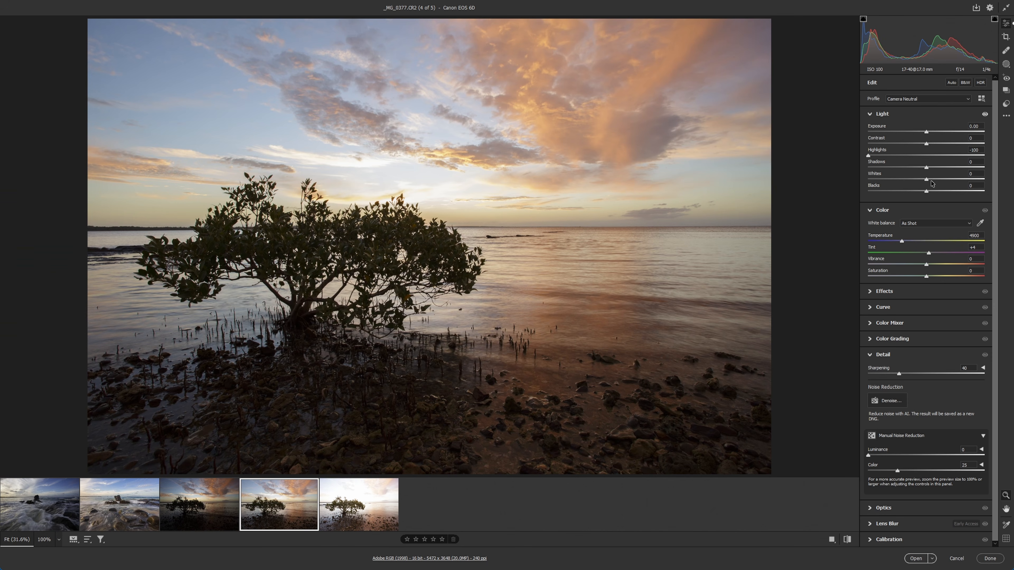
left_click_drag(925, 180, 854, 175)
left_click_drag(926, 131, 914, 133)
Examine the darkened sky and clouds above the mangrove tree at 100% magnification.
left_click(409, 188)
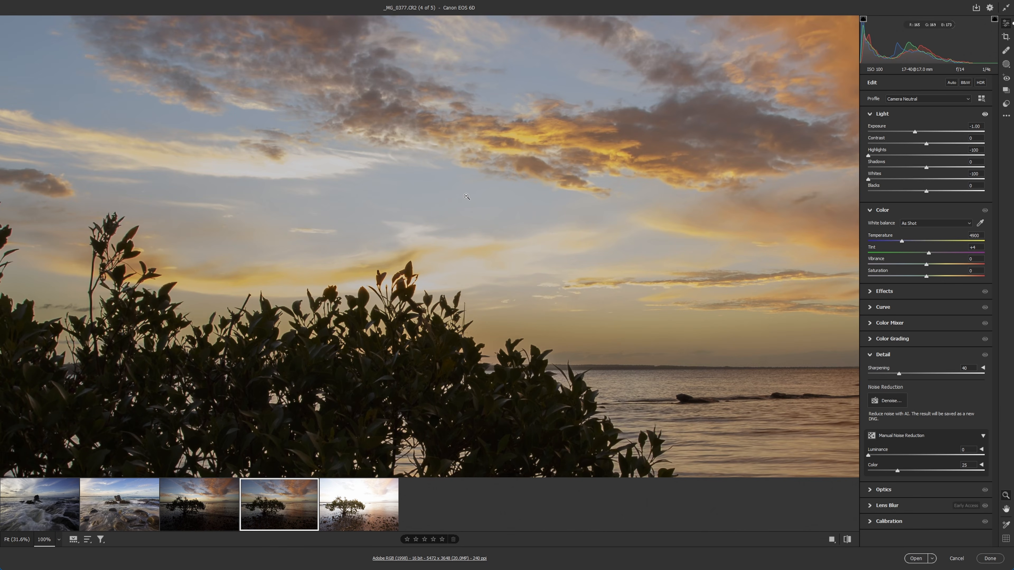
left_click(470, 196)
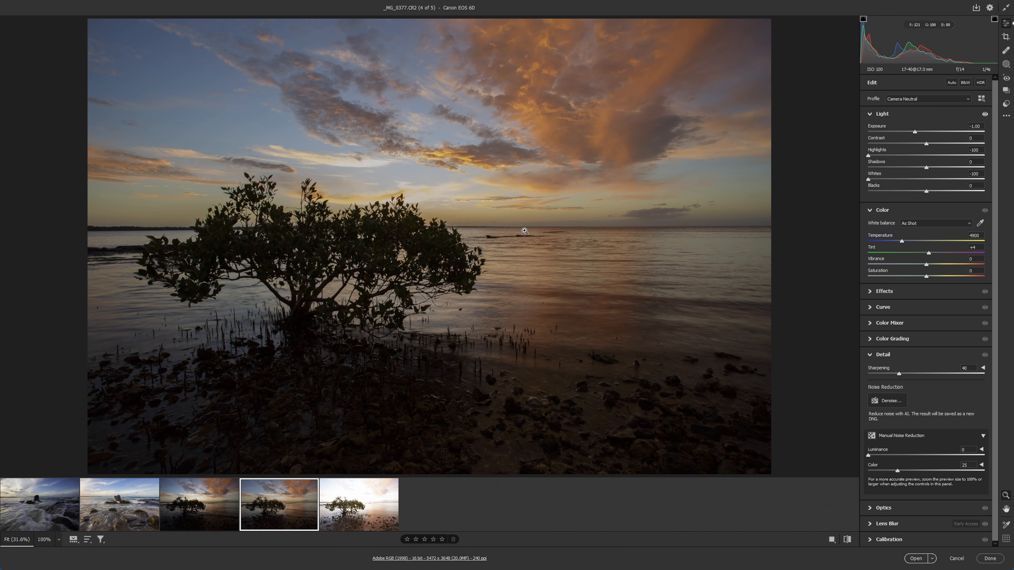
left_click(328, 182)
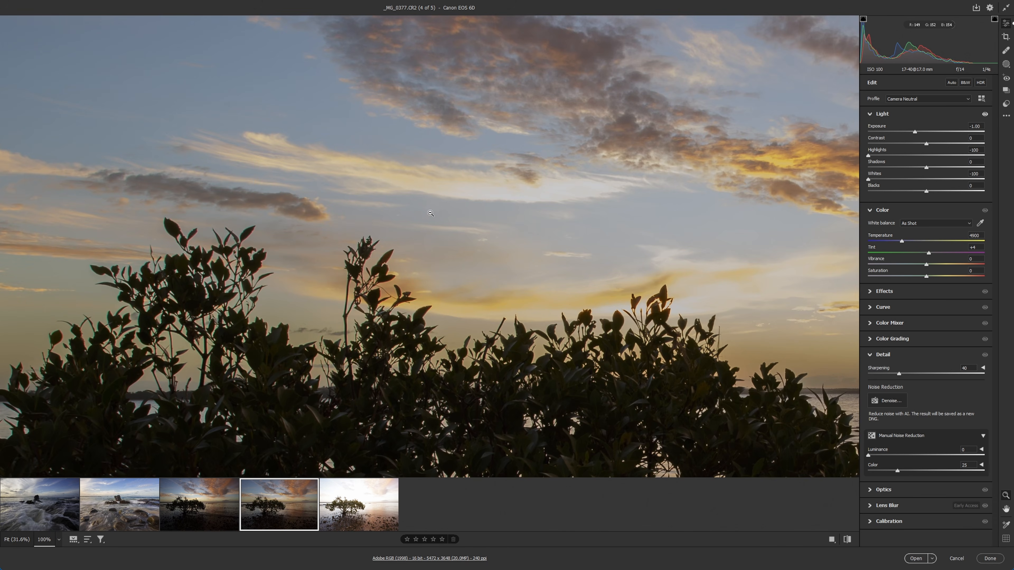
left_click(430, 214)
right_click(316, 518)
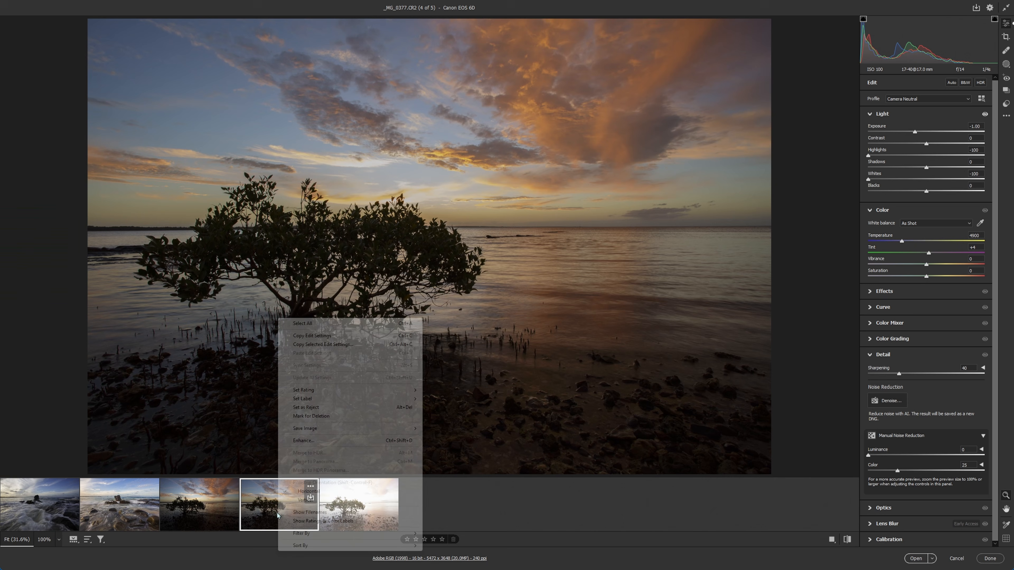
left_click(474, 219)
left_click(475, 219)
right_click(420, 135)
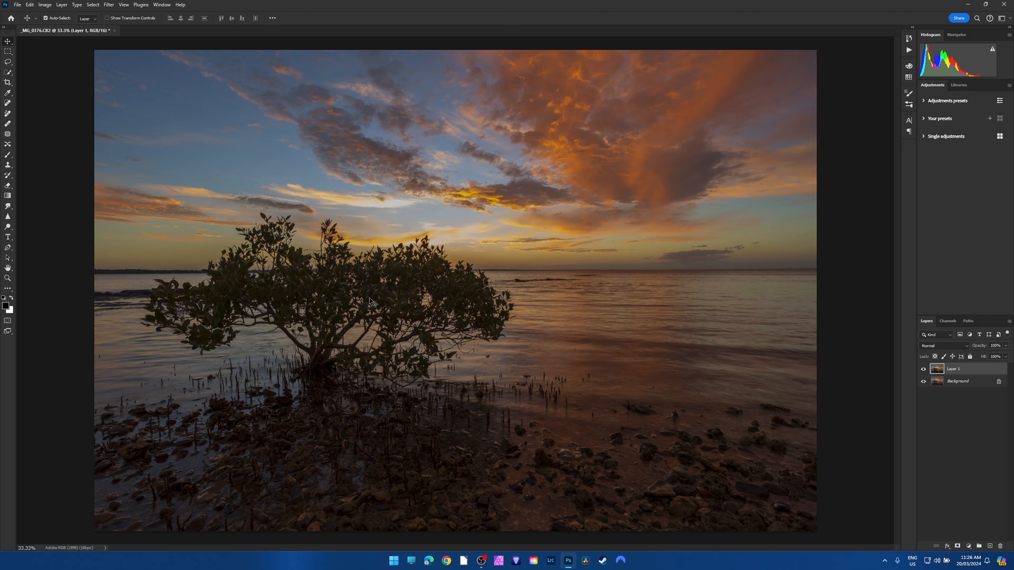
Compare Layer 1 with the Background in the sky just above the tree by toggling Layer 1's visibility.
scroll(419, 204, "up", 3)
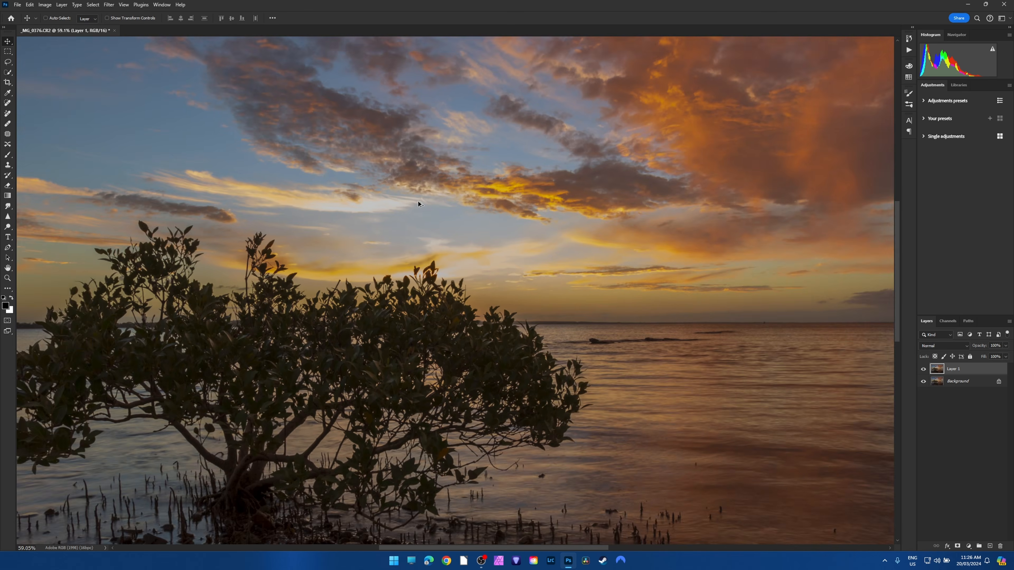
scroll(229, 196, "up", 6)
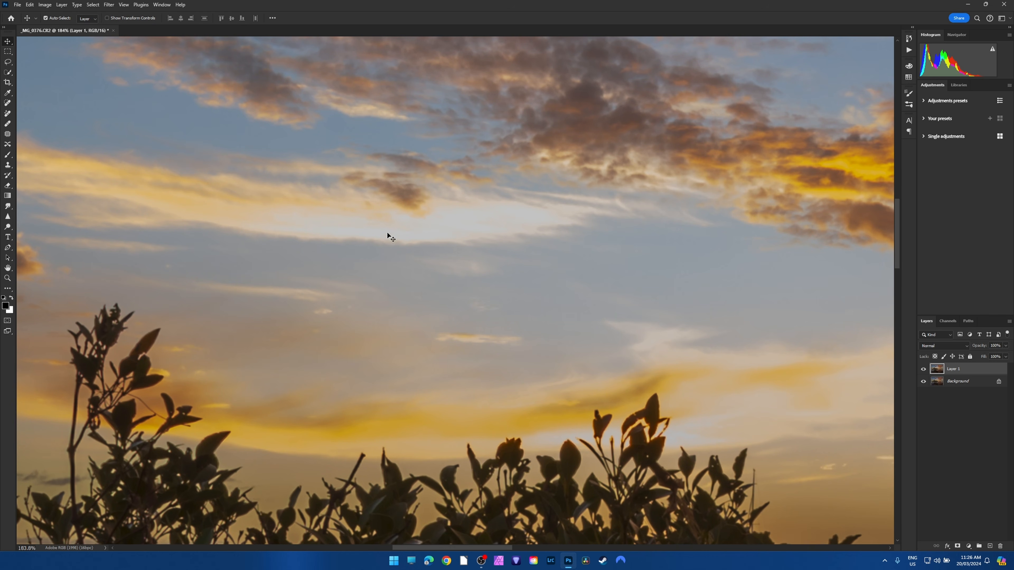
left_click(923, 369)
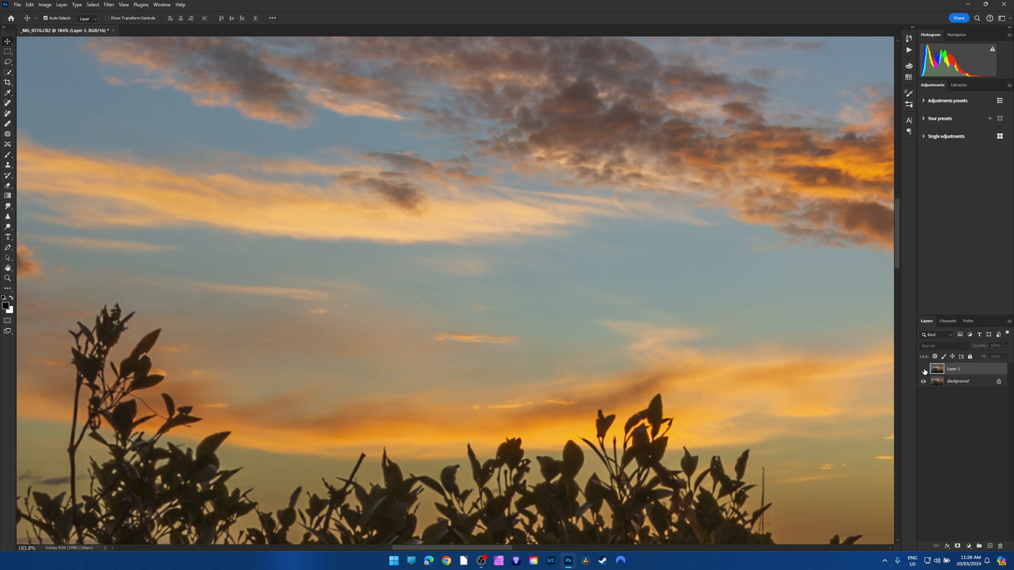
left_click(923, 369)
left_click(923, 369)
Compare the detail and color of the bright cloud streak at about 358% magnification, with Layer 1 shown and hidden.
scroll(399, 212, "up", 3)
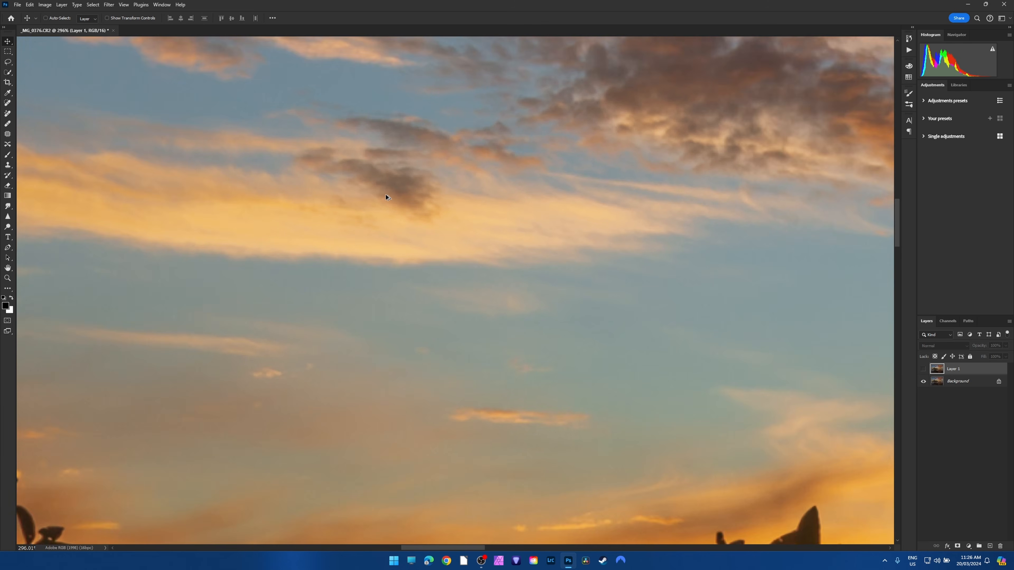
scroll(385, 197, "up", 1)
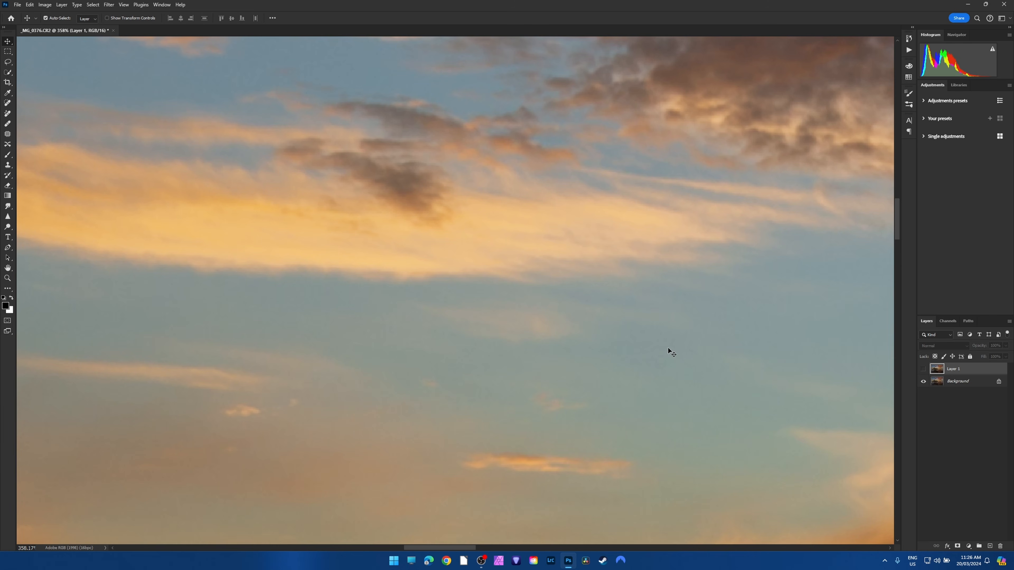
left_click(922, 370)
left_click(922, 370)
left_click(922, 369)
left_click(922, 369)
left_click(922, 370)
left_click(923, 369)
left_click(923, 369)
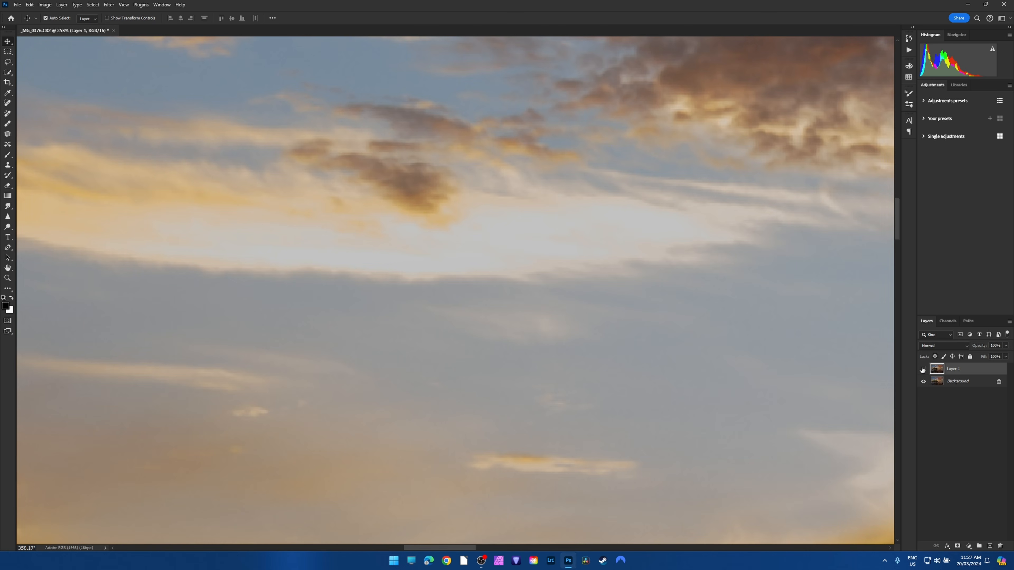
left_click(923, 369)
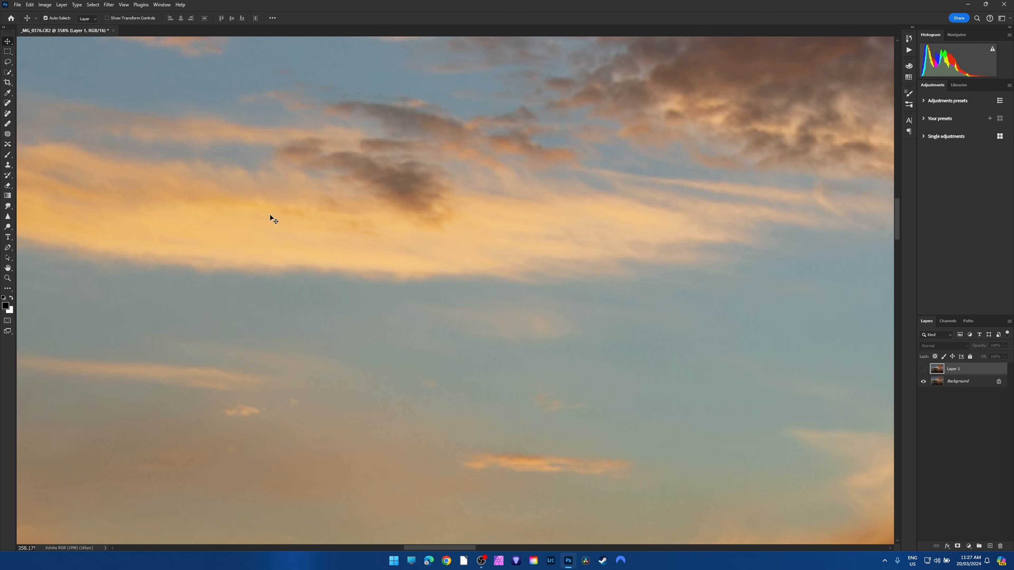
Compare the glowing clouds behind the tree's topmost leaves with Layer 1 repeatedly shown and hidden.
left_click_drag(440, 546, 503, 545)
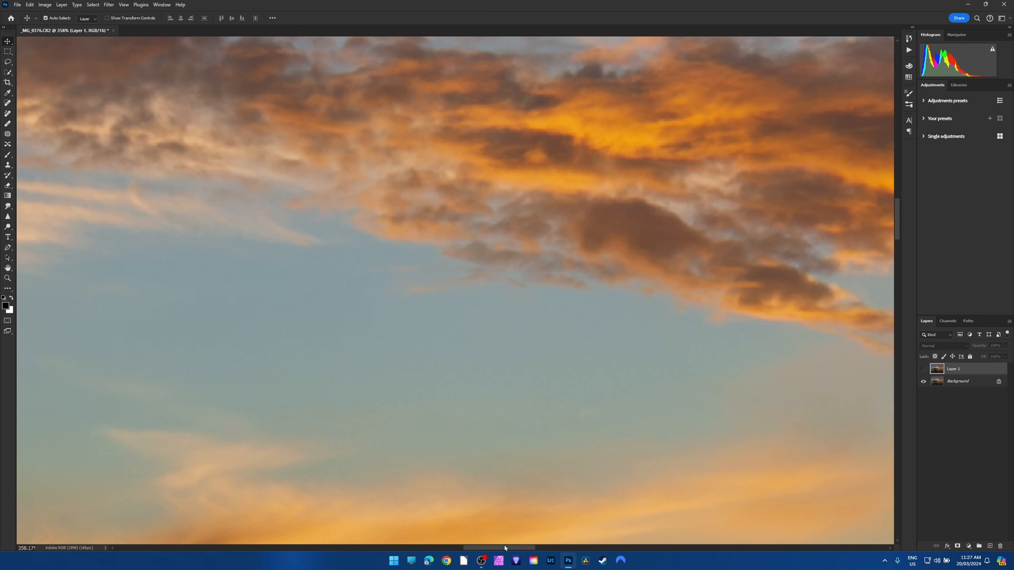
left_click_drag(896, 228, 895, 247)
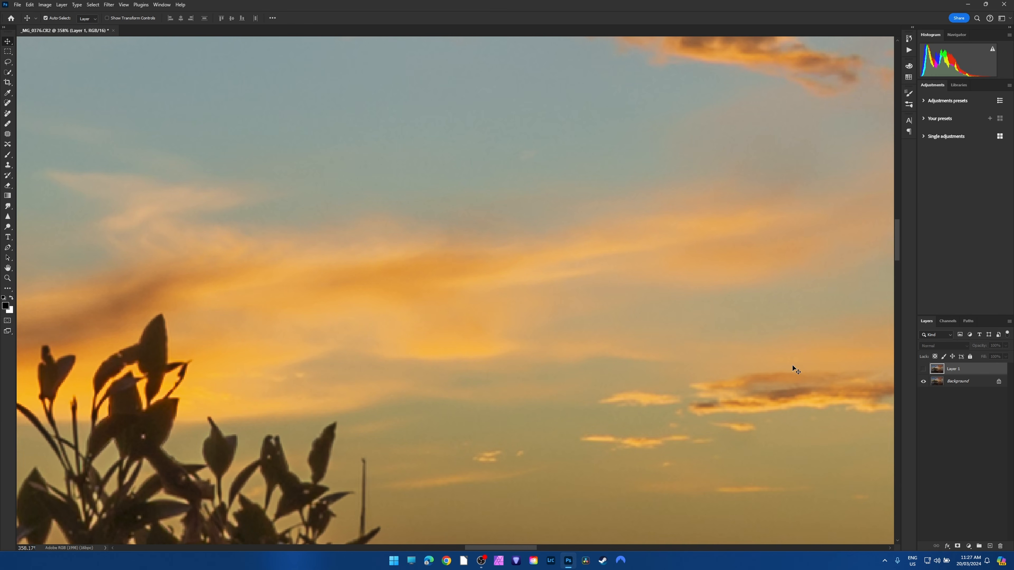
left_click(923, 369)
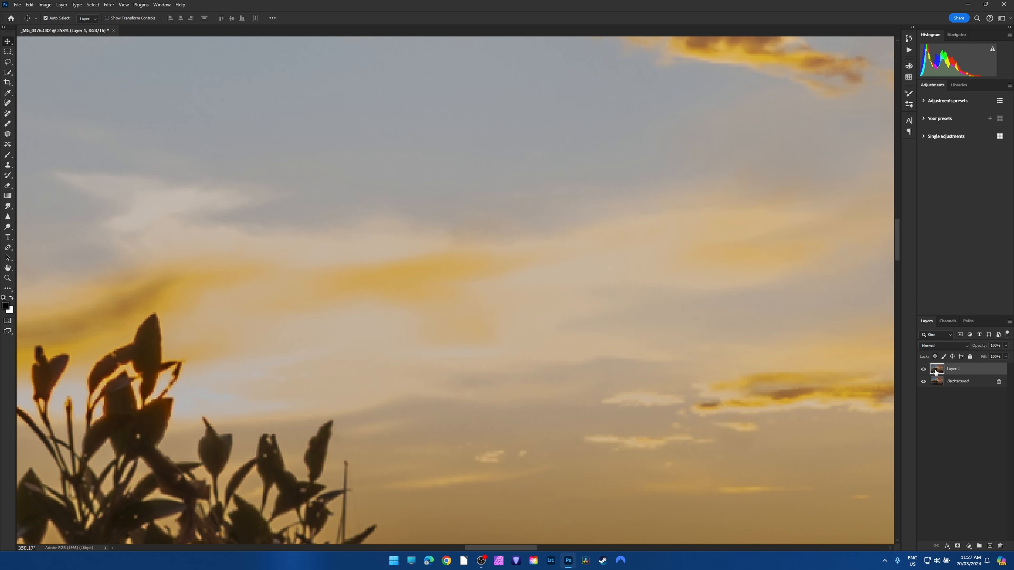
left_click(923, 370)
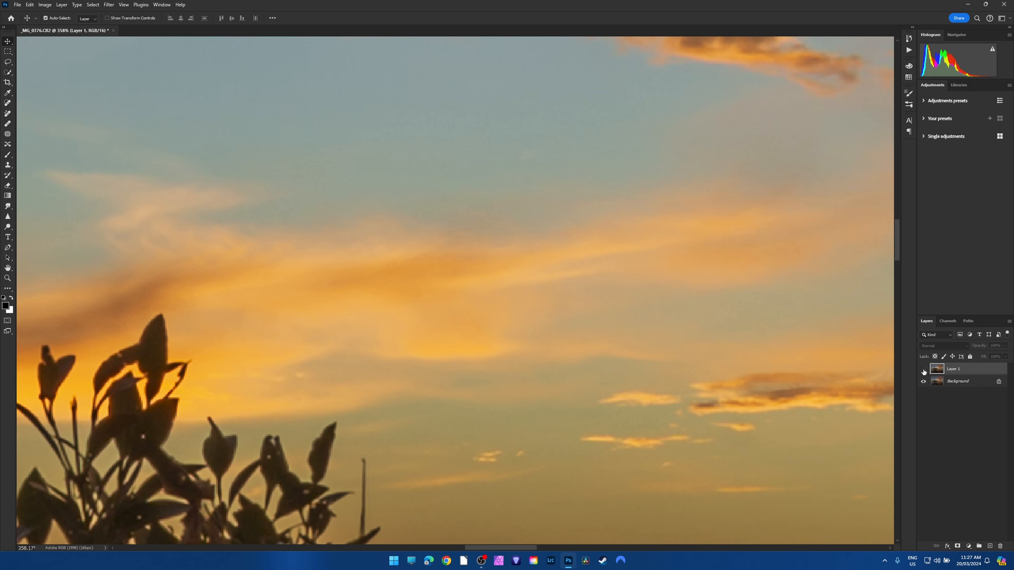
left_click(923, 370)
left_click(923, 370)
left_click(923, 369)
left_click(923, 370)
left_click(923, 370)
left_click(923, 370)
Compare both layers across the whole photo and closer around the treetop, leaving Layer 1 visible.
key("ctrl+0")
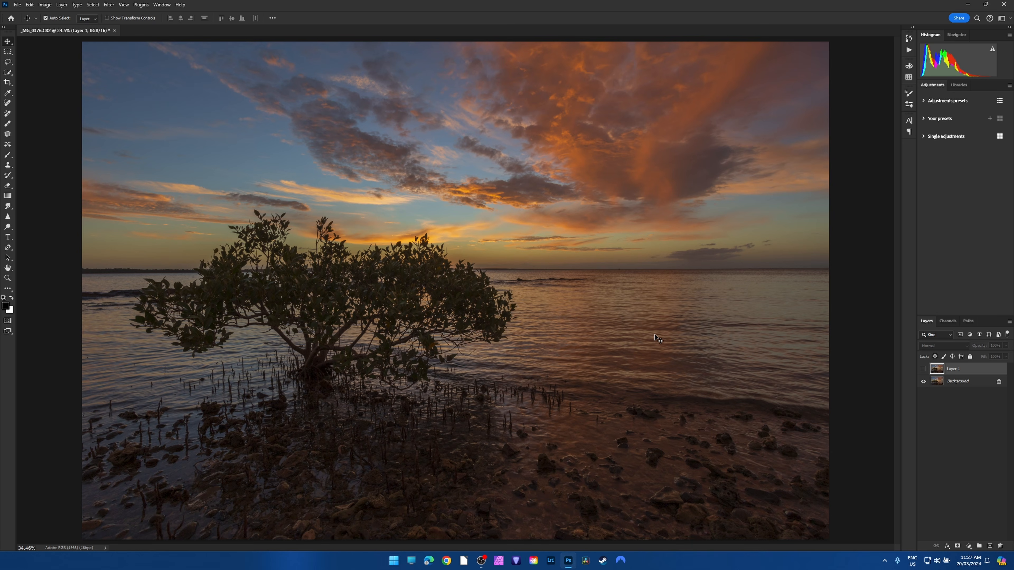
left_click(923, 369)
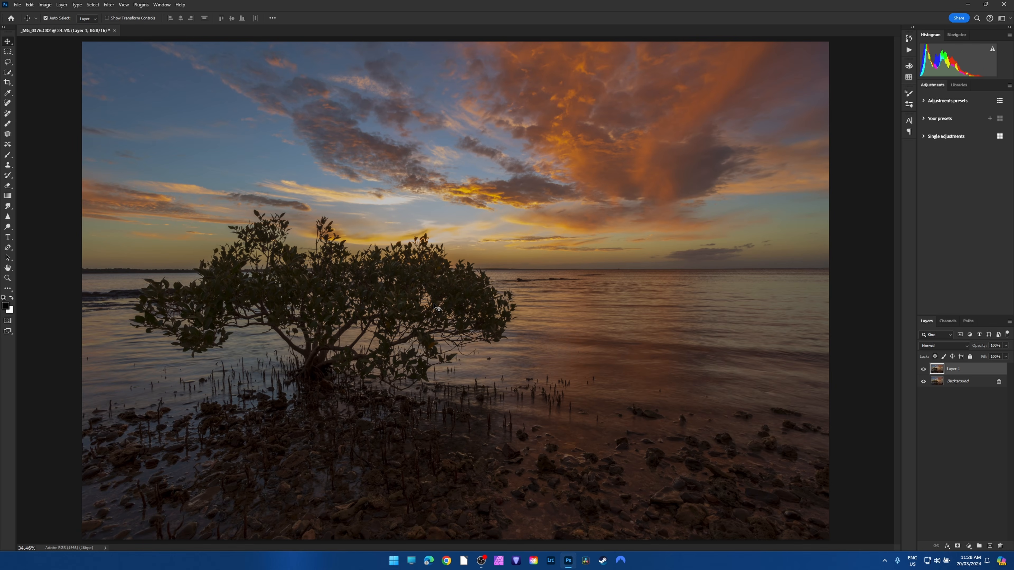
scroll(404, 206, "up", 5)
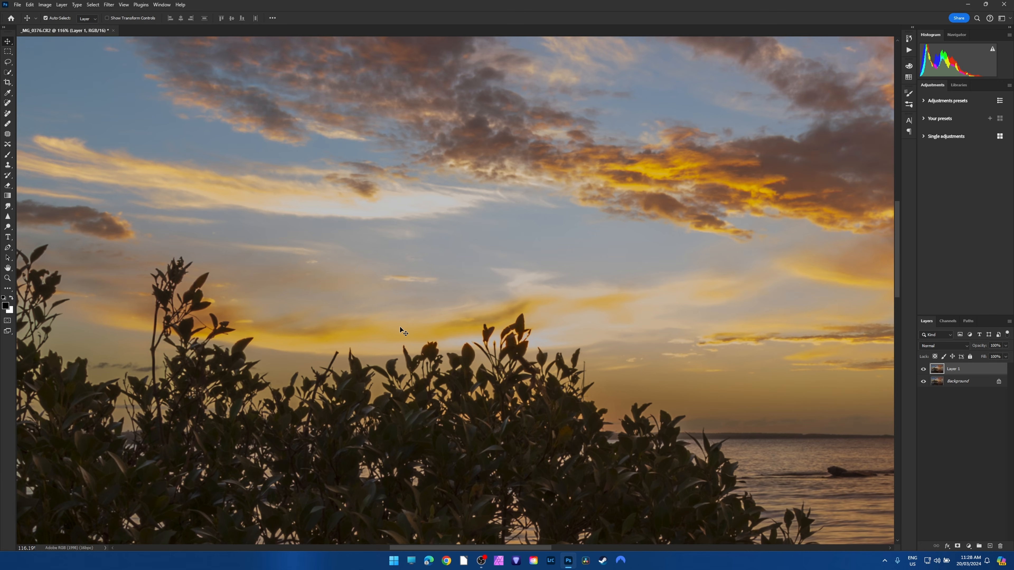
left_click(924, 369)
left_click(923, 370)
left_click(923, 370)
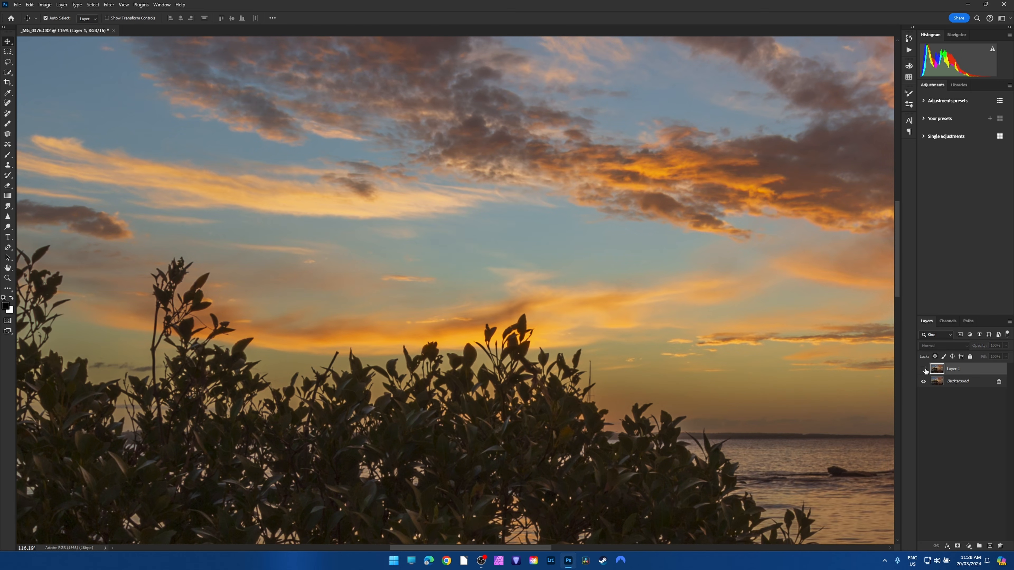
left_click(924, 369)
left_click(923, 369)
left_click(924, 370)
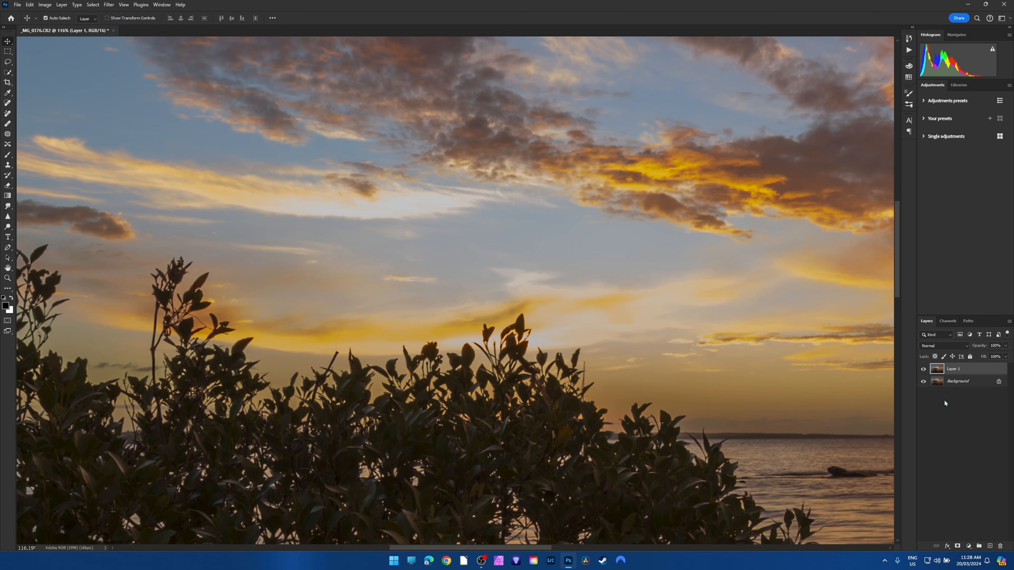
Compare the clouds above the treetop at about 116% magnification and across the whole photo, toggling Layer 1's visibility and leaving it hidden.
left_click(923, 369)
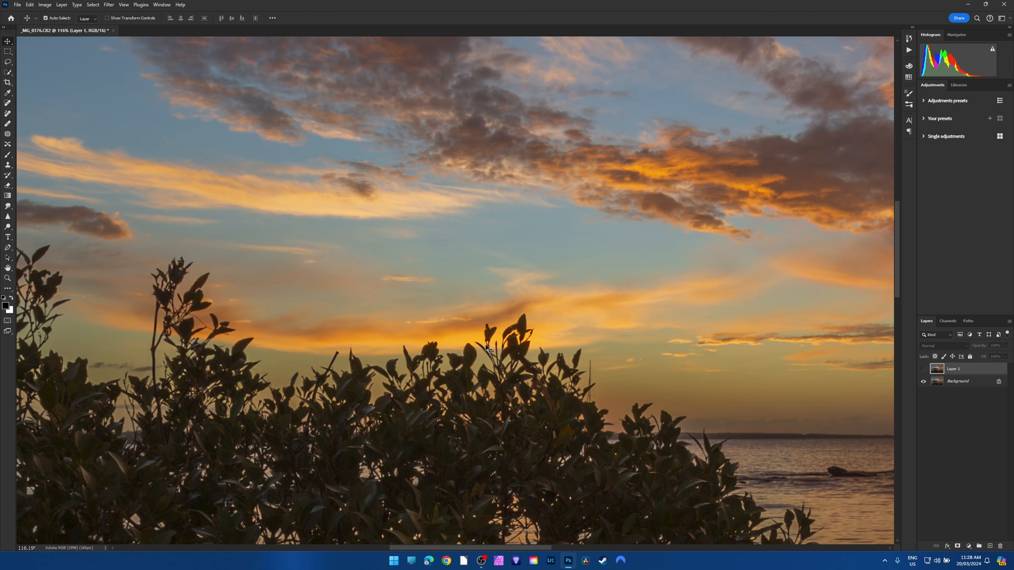
left_click(923, 369)
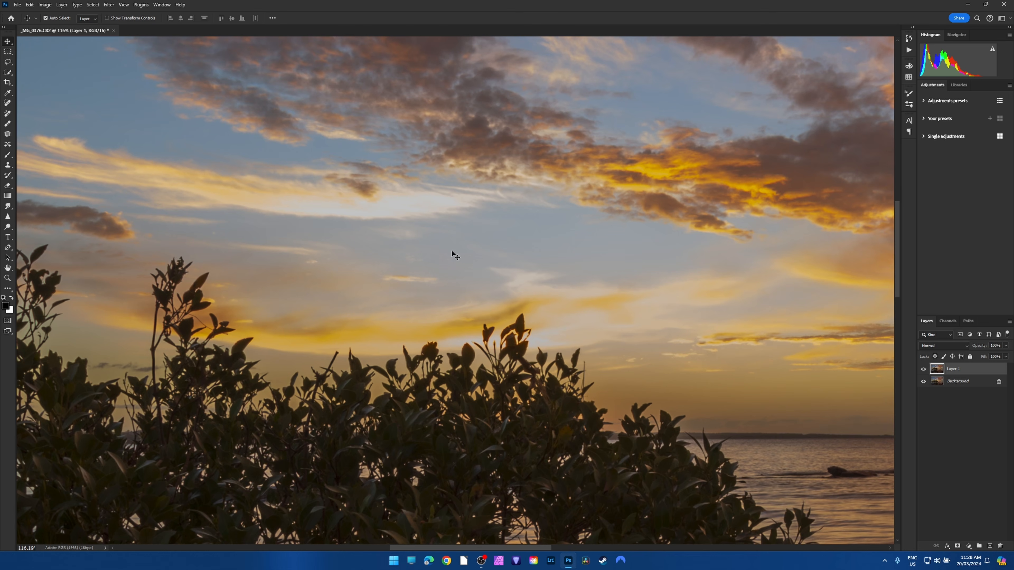
left_click(923, 370)
left_click(923, 370)
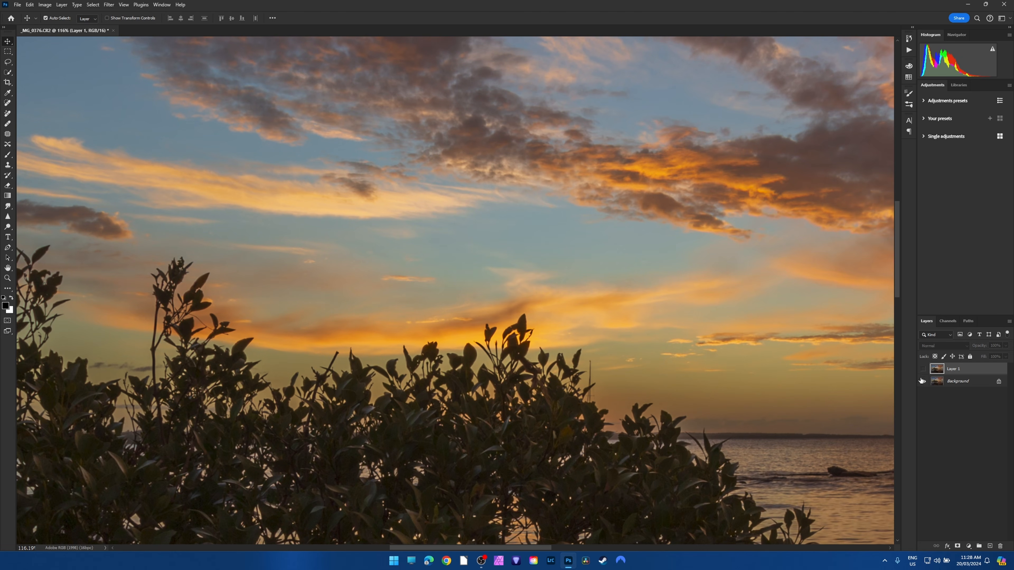
left_click(923, 369)
left_click(923, 369)
scroll(589, 278, "down", 6)
scroll(582, 300, "up", 3)
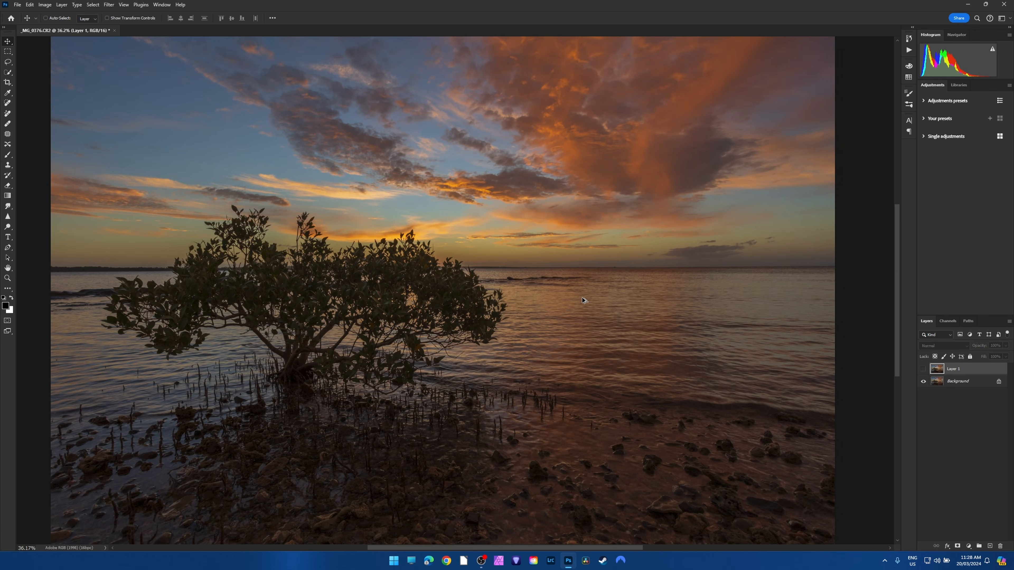
Close _MG_0376.CR2 without saving and open the raw files _MG_0376.CR2 and _MG_0378.CR2 together from the Seascape folder.
left_click(114, 30)
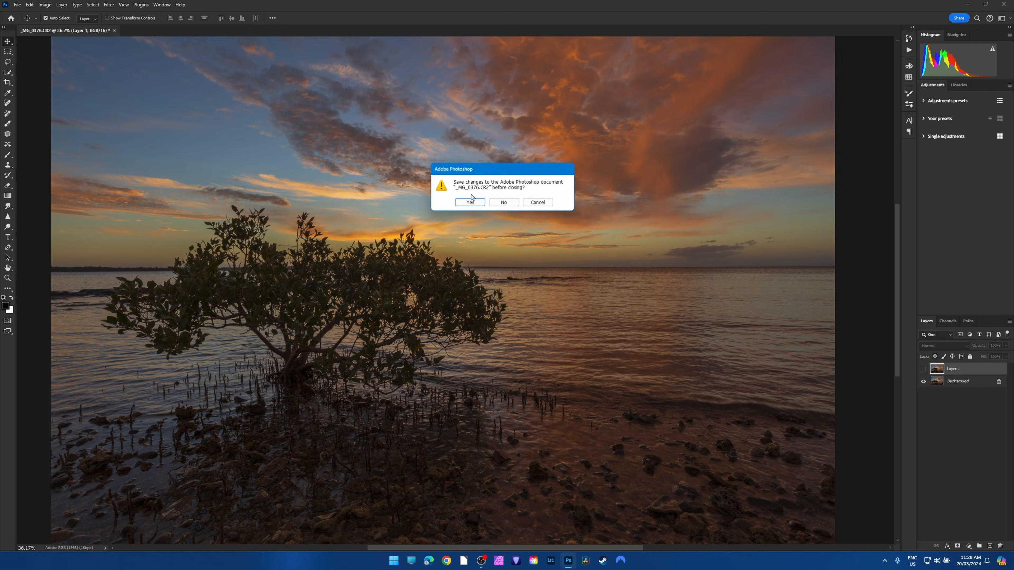
left_click(504, 204)
left_click(16, 5)
left_click(28, 23)
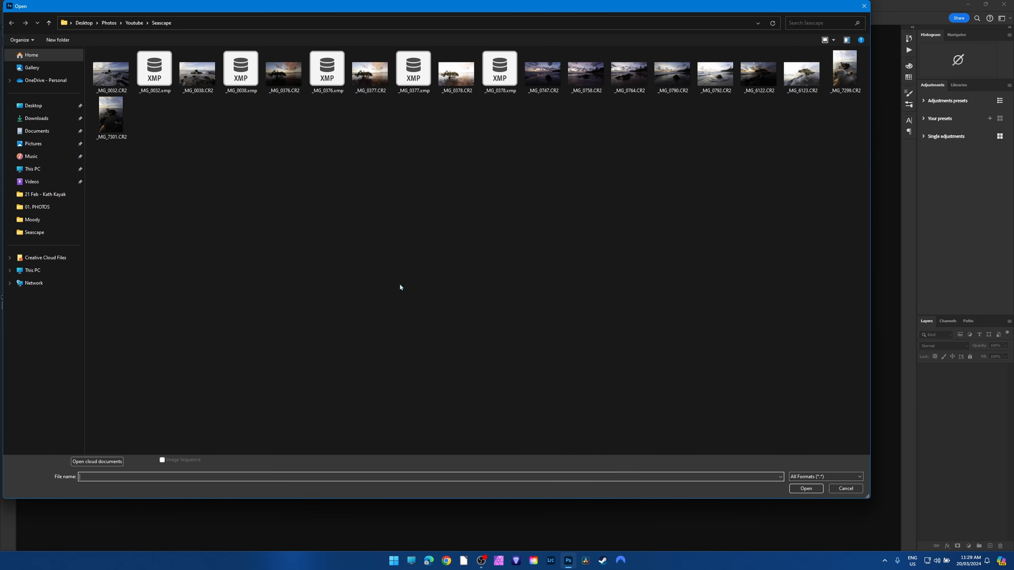
left_click(283, 72)
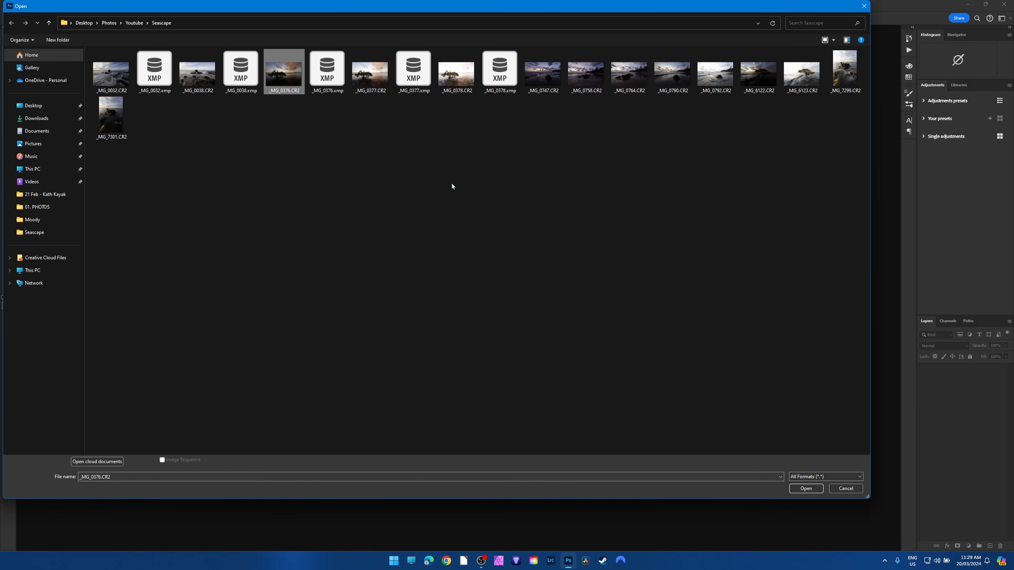
left_click(459, 75, "ctrl")
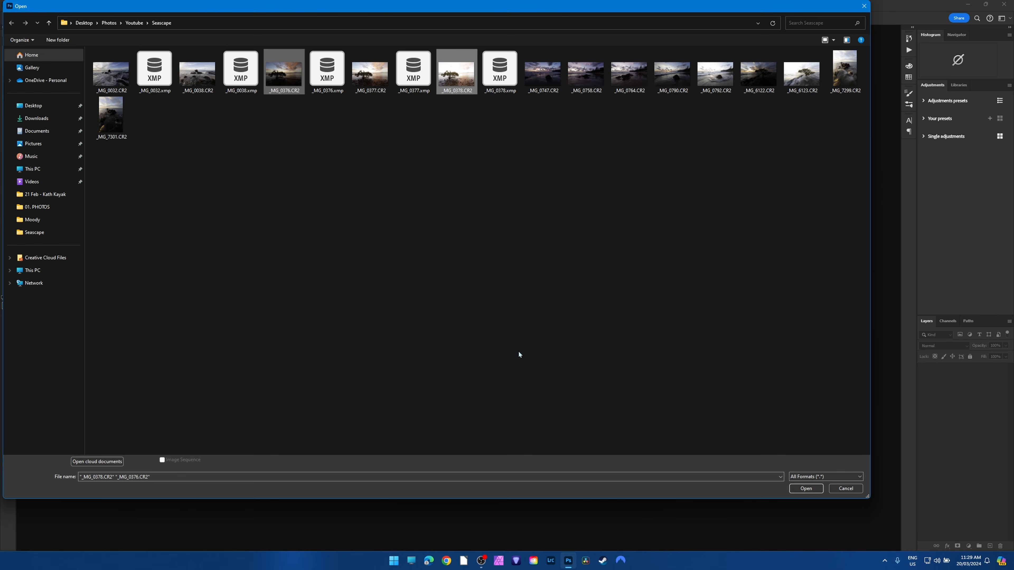
left_click(805, 488)
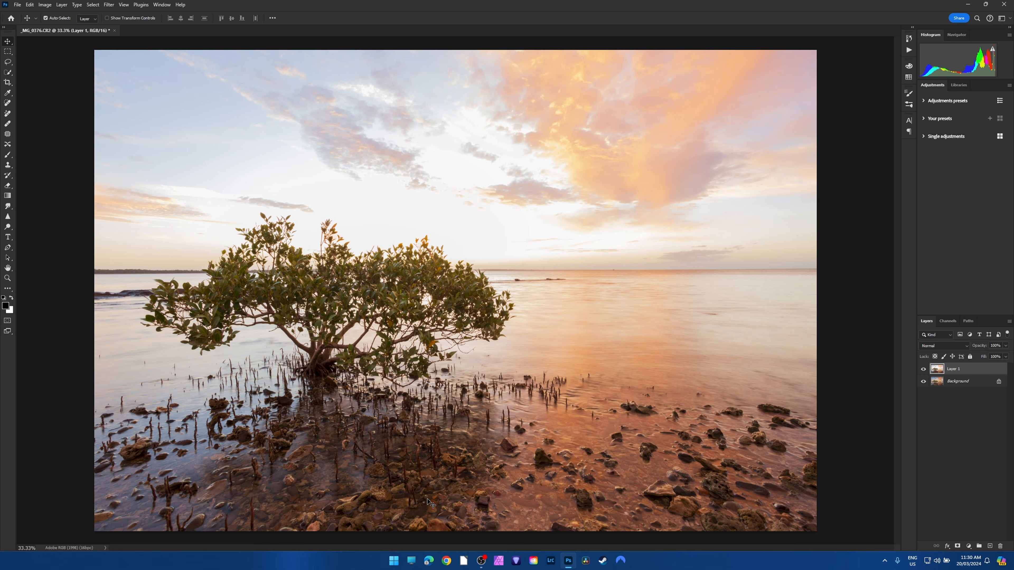
Compare Layer 1 with the Background across the whole photo and in the foreground rocks at about 180% magnification.
left_click(923, 370)
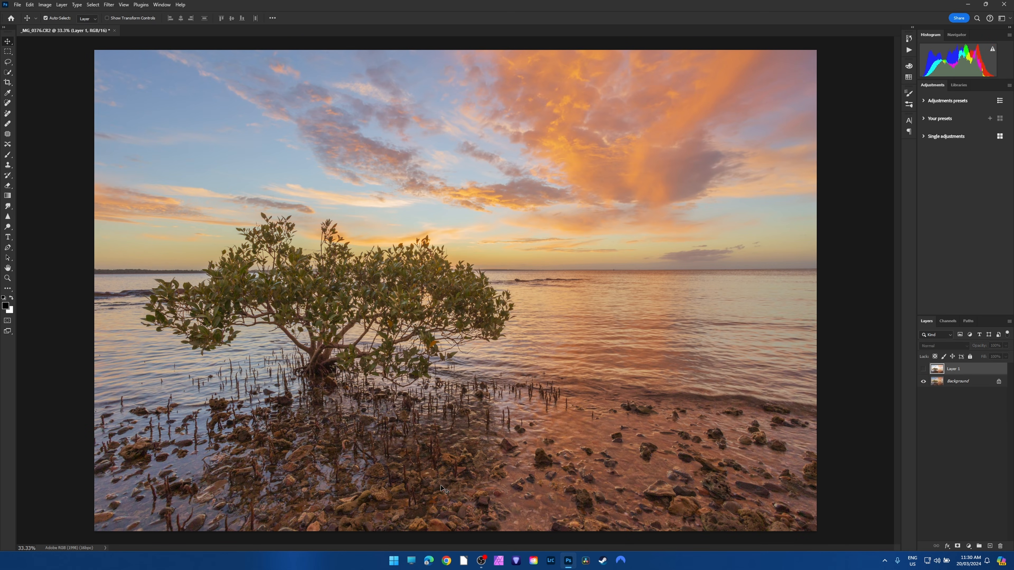
left_click(923, 370)
left_click_drag(418, 514, 632, 449)
scroll(900, 401, "down", 3)
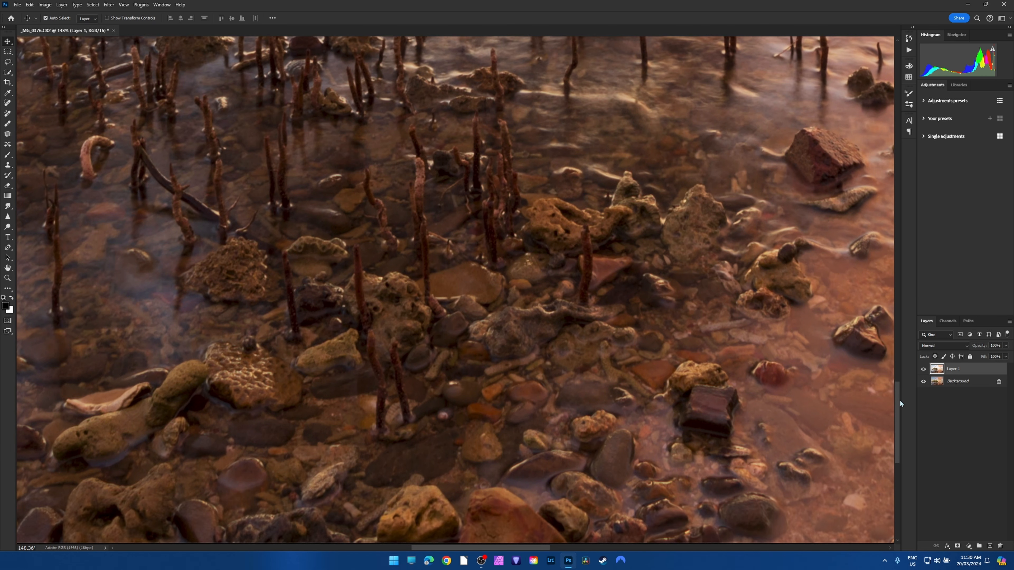
scroll(501, 548, "right", 5)
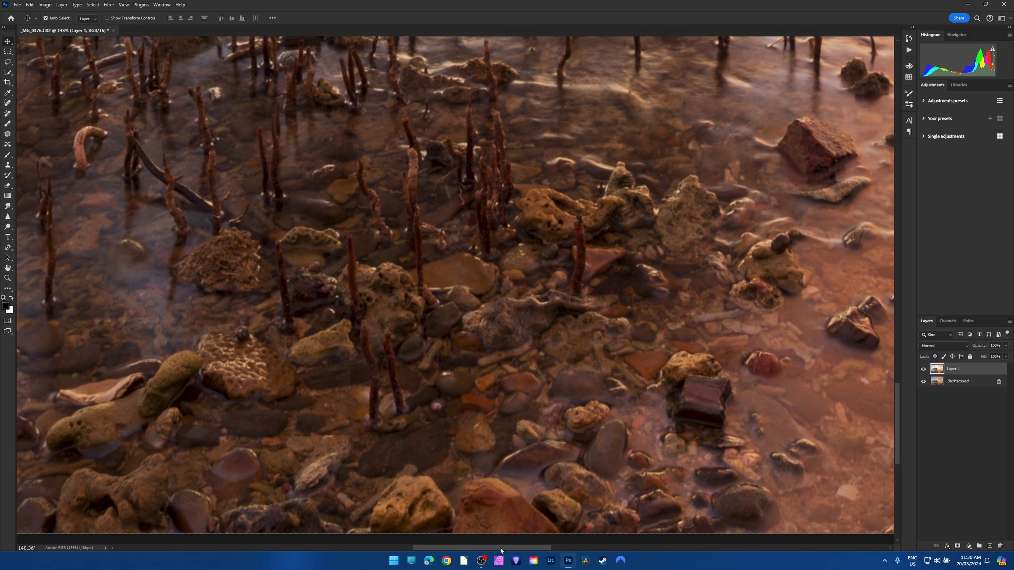
scroll(303, 408, "up", 2)
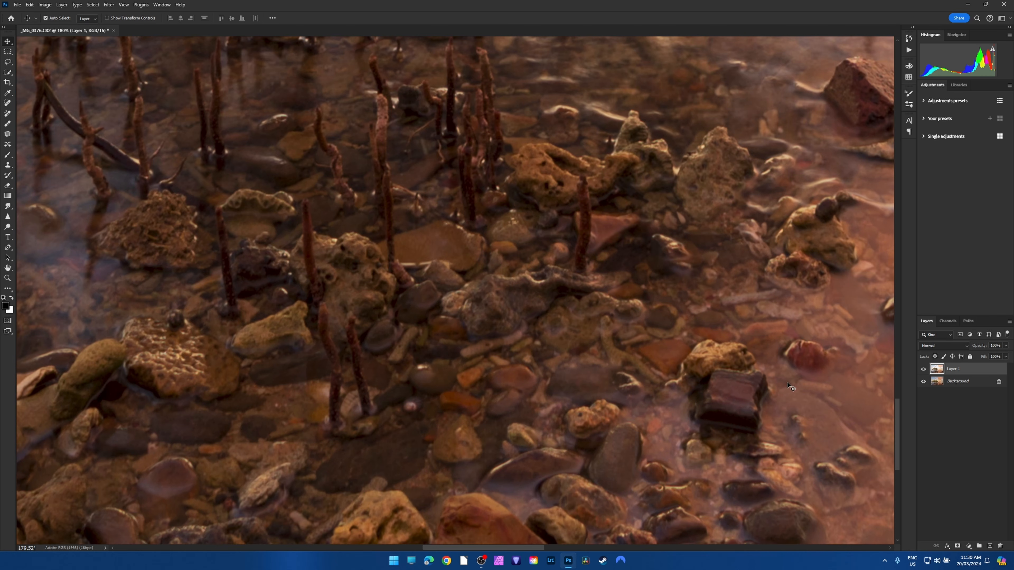
scroll(896, 421, "down", 1)
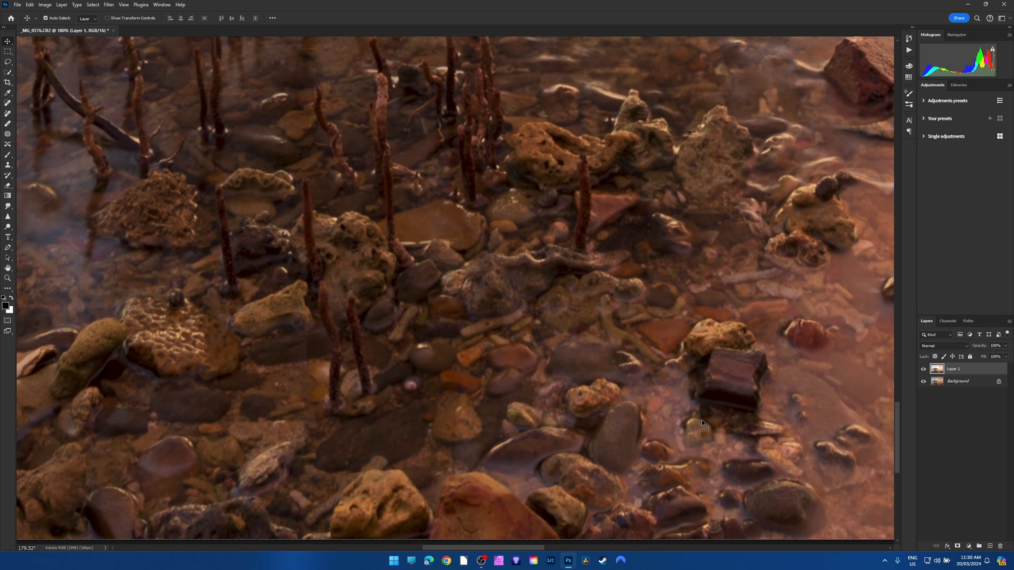
left_click(923, 369)
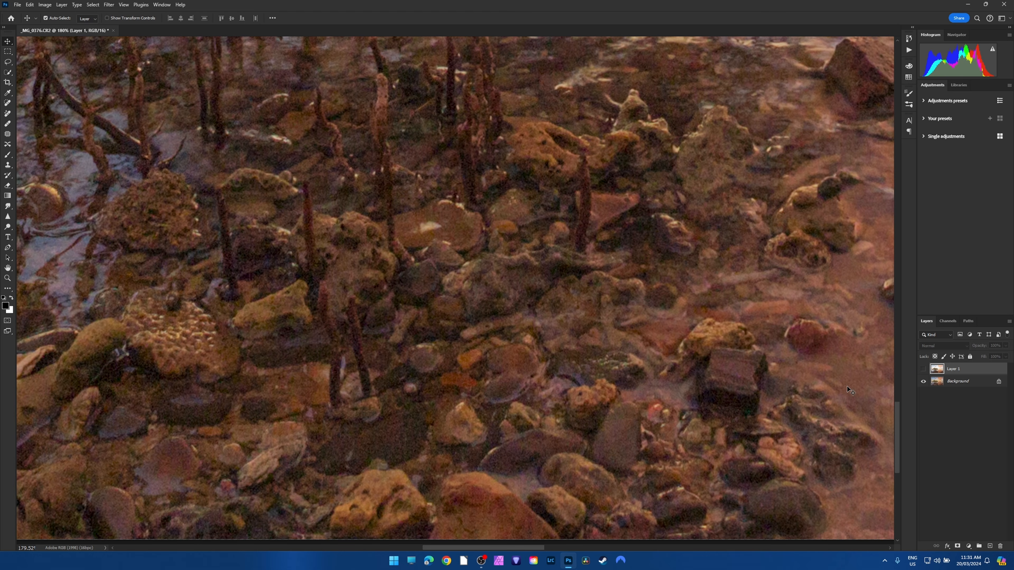
left_click(923, 369)
left_click(923, 370)
Compare noise and detail in the foreground stones at about 289% magnification with Layer 1 repeatedly shown and hidden, ending on the whole photo.
scroll(738, 384, "up", 3)
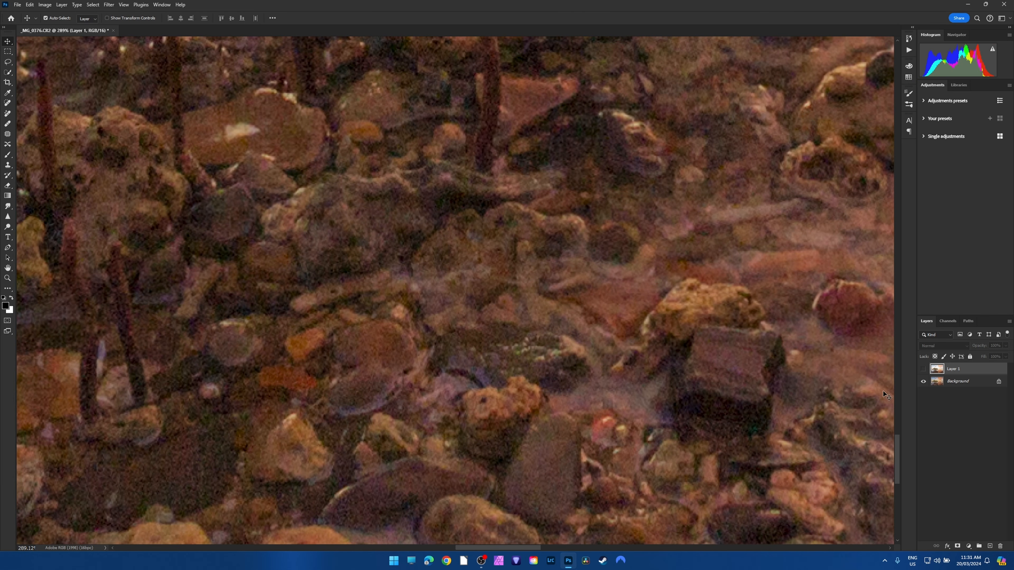
left_click(923, 369)
left_click(923, 369)
left_click(923, 370)
left_click(923, 369)
left_click(923, 369)
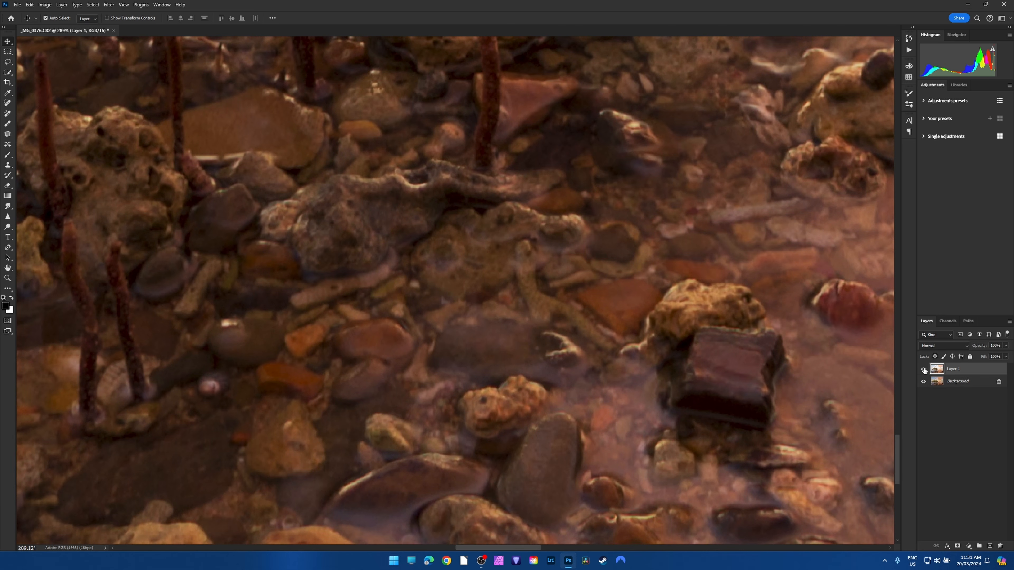
left_click(923, 369)
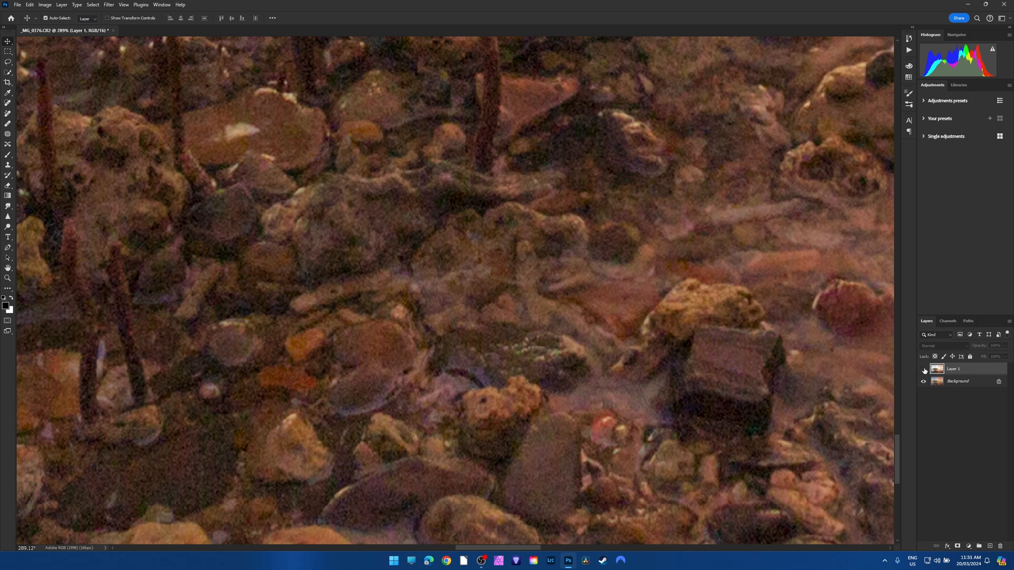
left_click(924, 369)
left_click(924, 369)
left_click(924, 369)
scroll(457, 299, "down", 5)
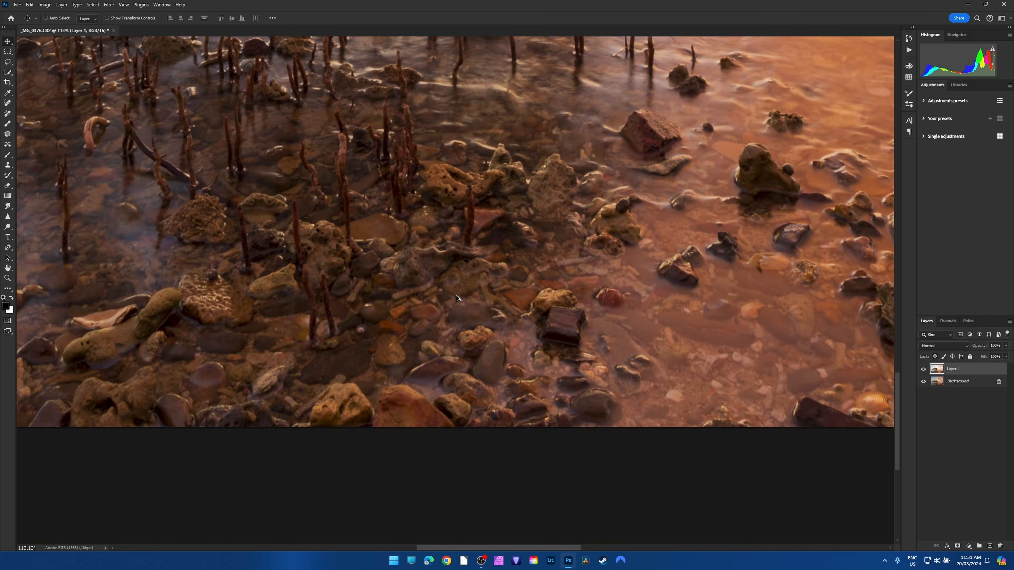
key("ctrl+0")
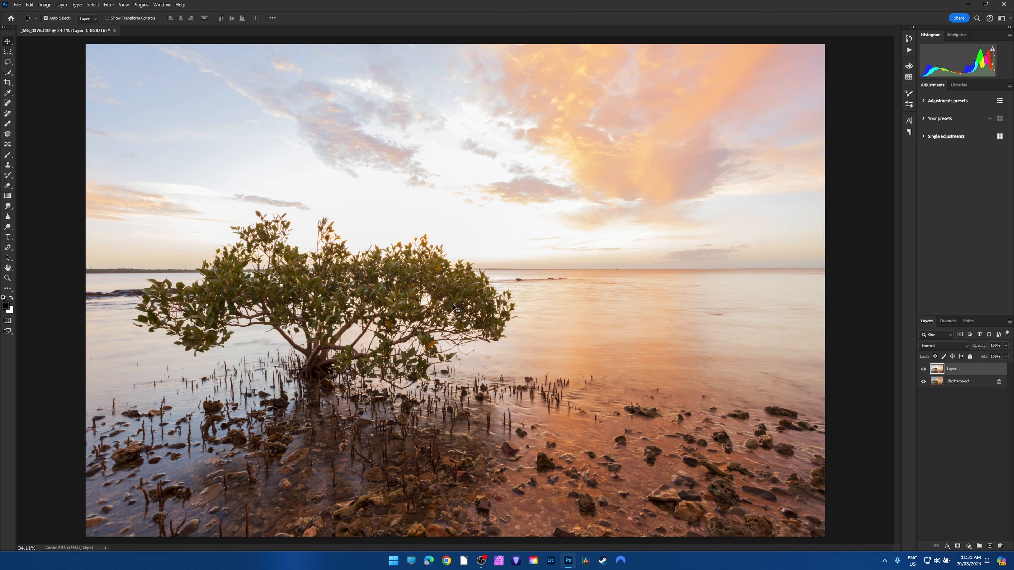
Inspect the submerged rocks and mangrove roots again at about 190% magnification, switching Layer 1 off and on to compare shadow quality.
scroll(423, 517, "up", 14)
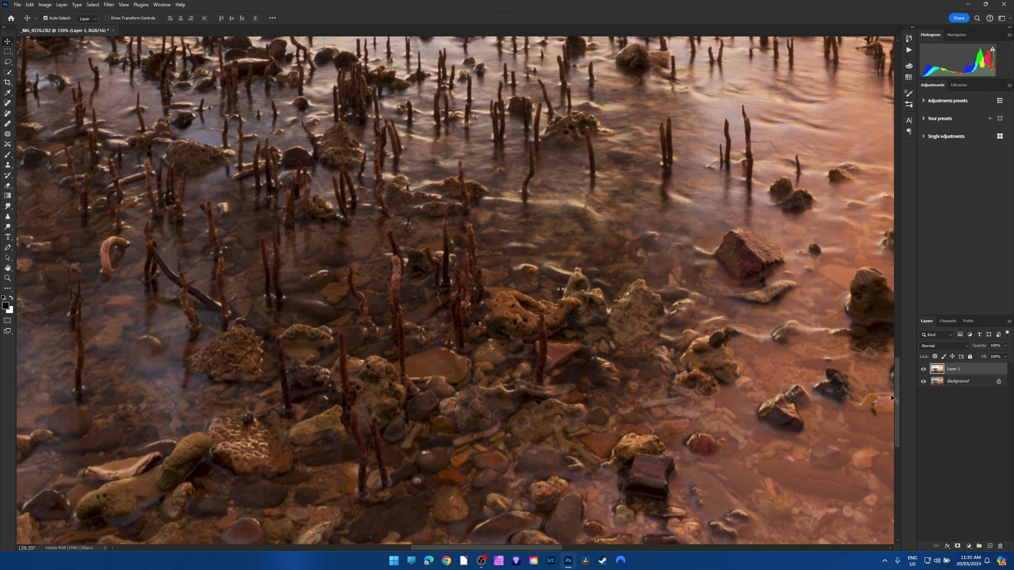
left_click_drag(896, 380, 898, 395)
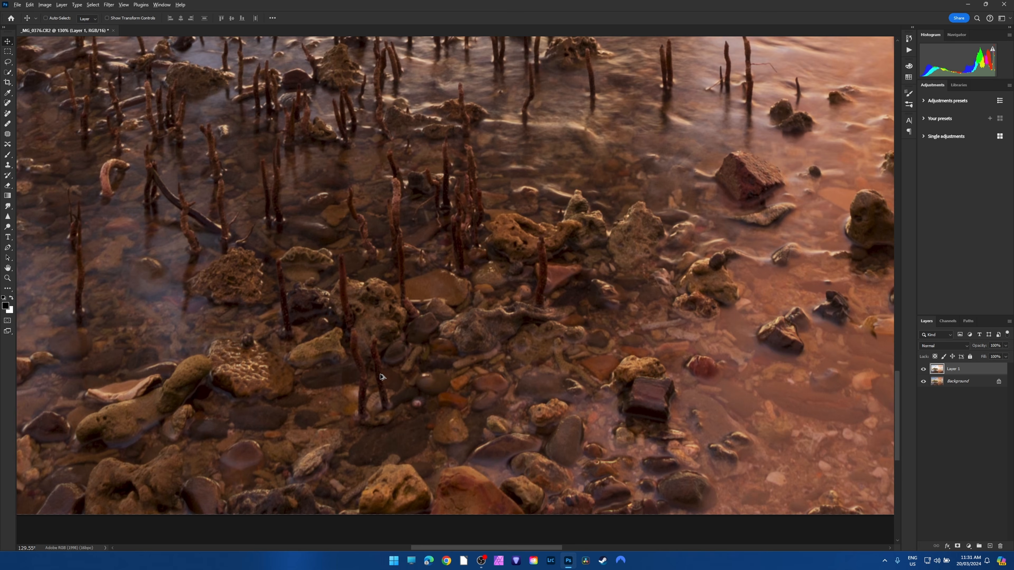
scroll(380, 377, "up", 2)
scroll(382, 377, "up", 2)
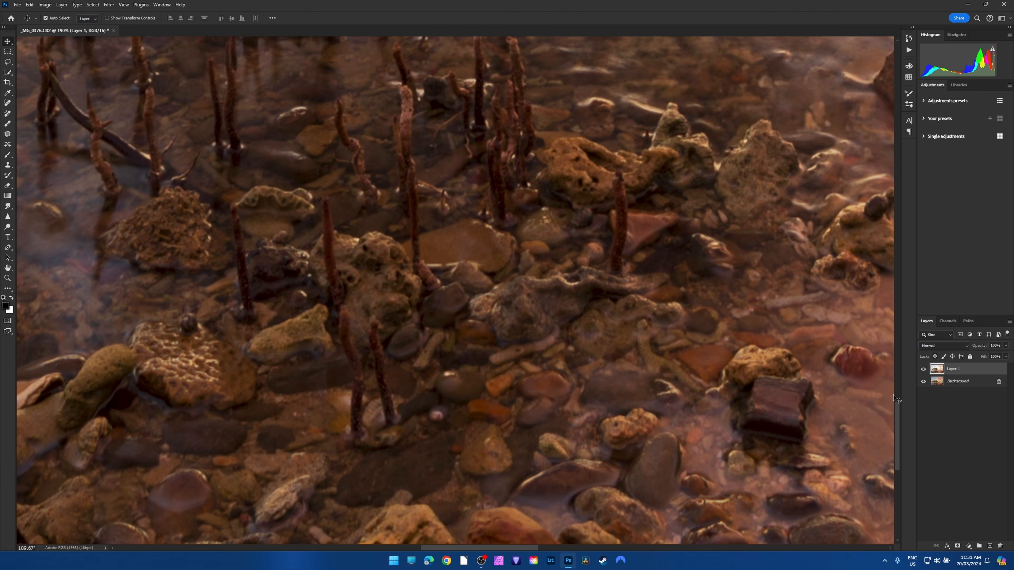
left_click(922, 369)
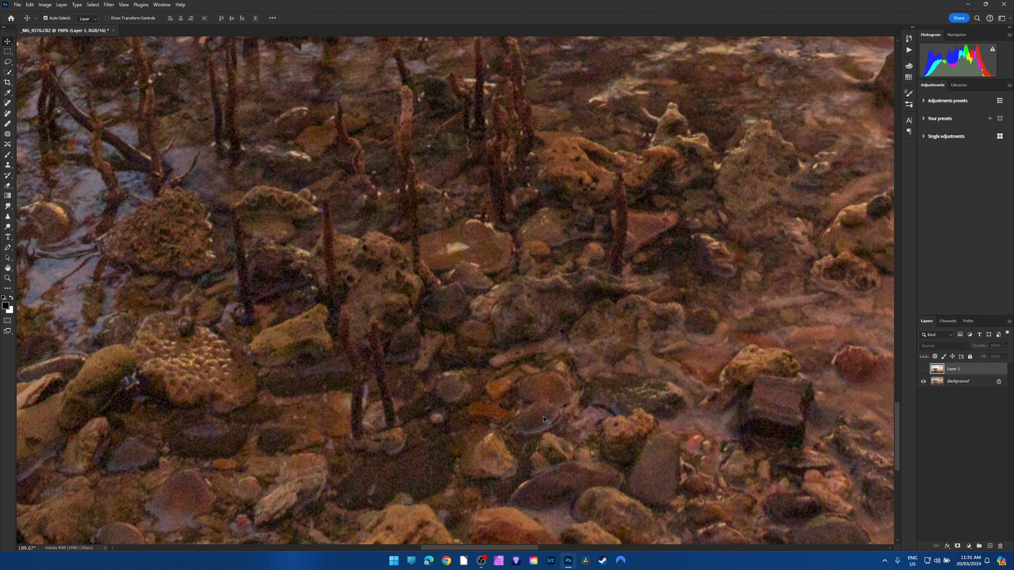
left_click(923, 370)
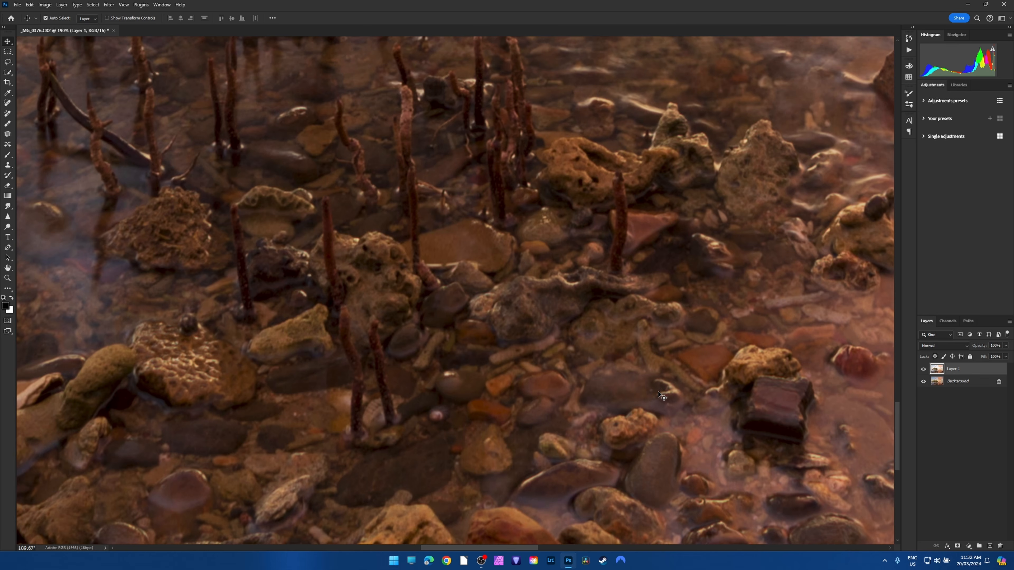
left_click(923, 369)
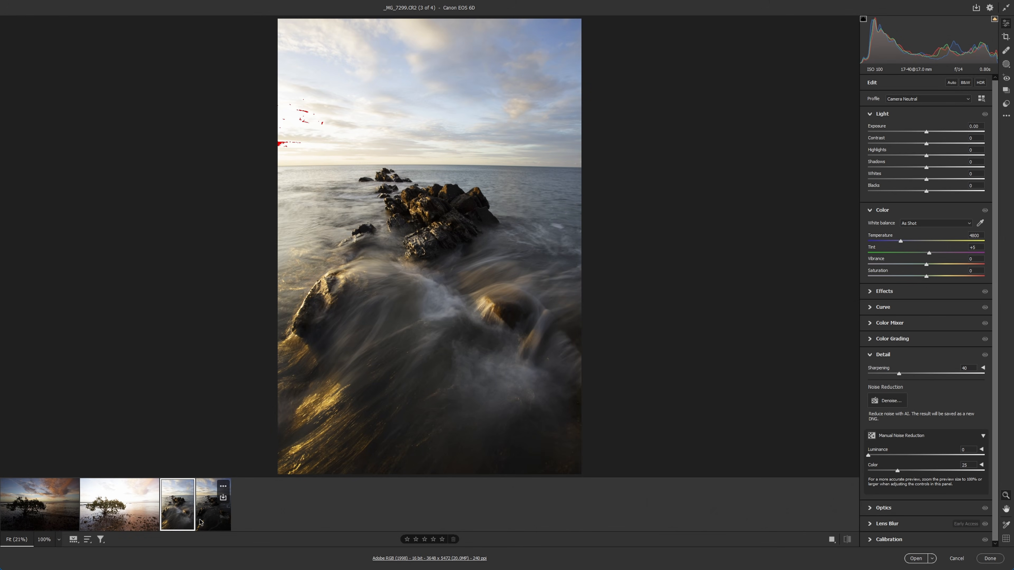
Compare the rocky seascape exposures _MG_7299.CR2 and _MG_7301.CR2 in Camera Raw, followed by the tree exposures _MG_0378.CR2 and _MG_0376.CR2.
left_click(211, 518)
left_click(178, 516)
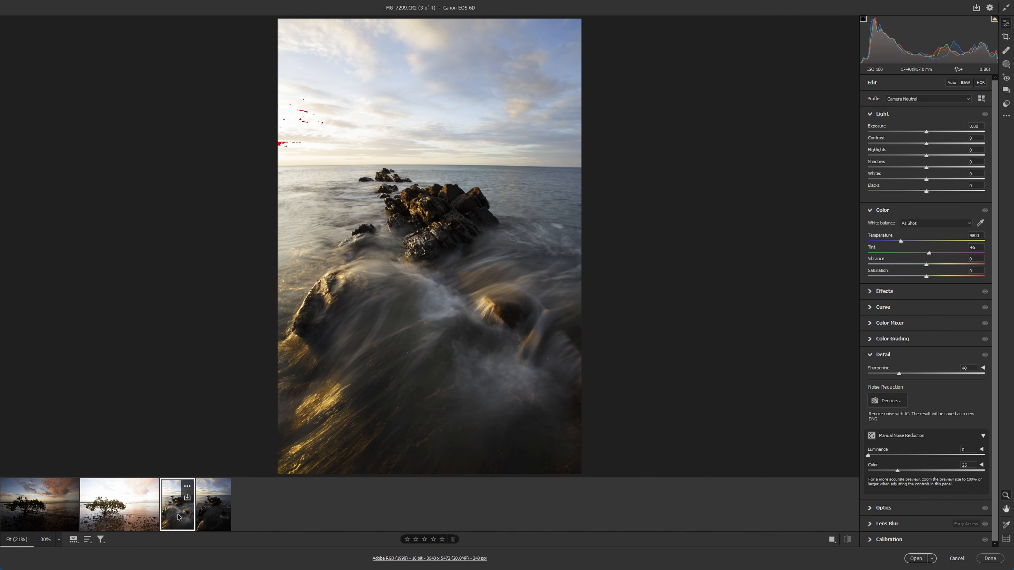
left_click(213, 518)
left_click(181, 520)
left_click(118, 514)
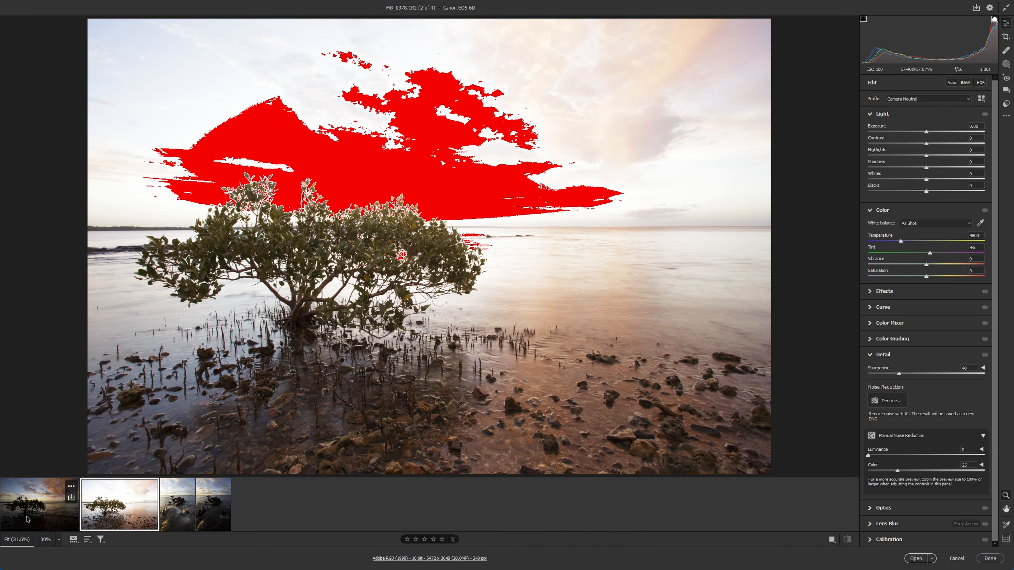
left_click(27, 519)
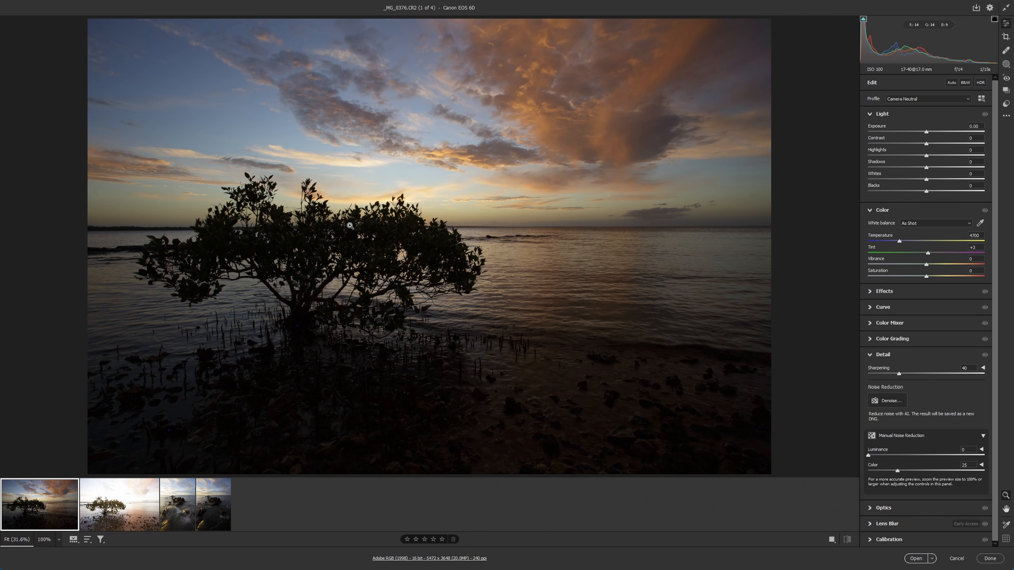
Alternate between _MG_7299.CR2 and _MG_7301.CR2 to compare exposures, check the dark tree photo _MG_0376.CR2, and return to _MG_7299.CR2.
left_click(176, 520)
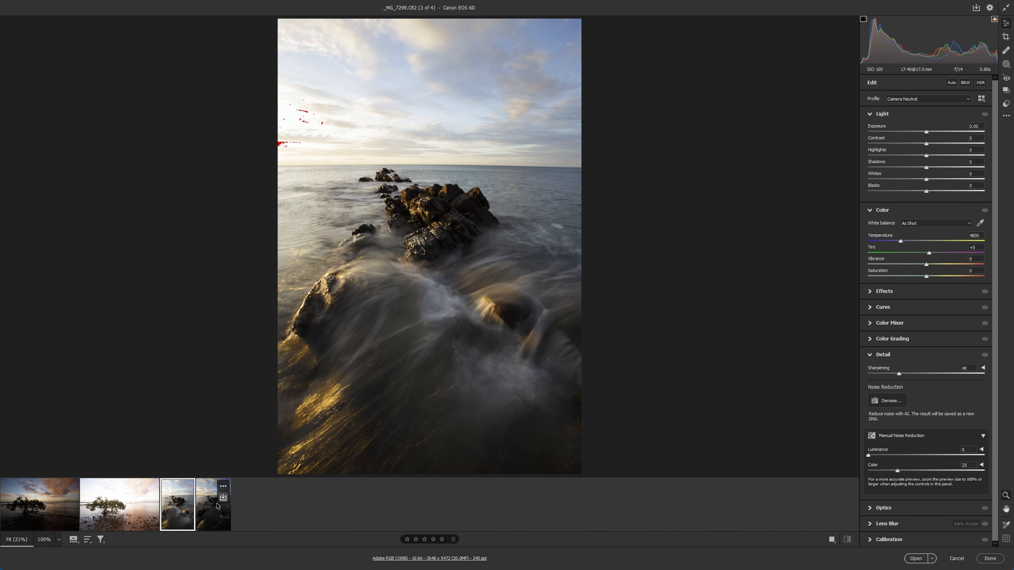
left_click(211, 517)
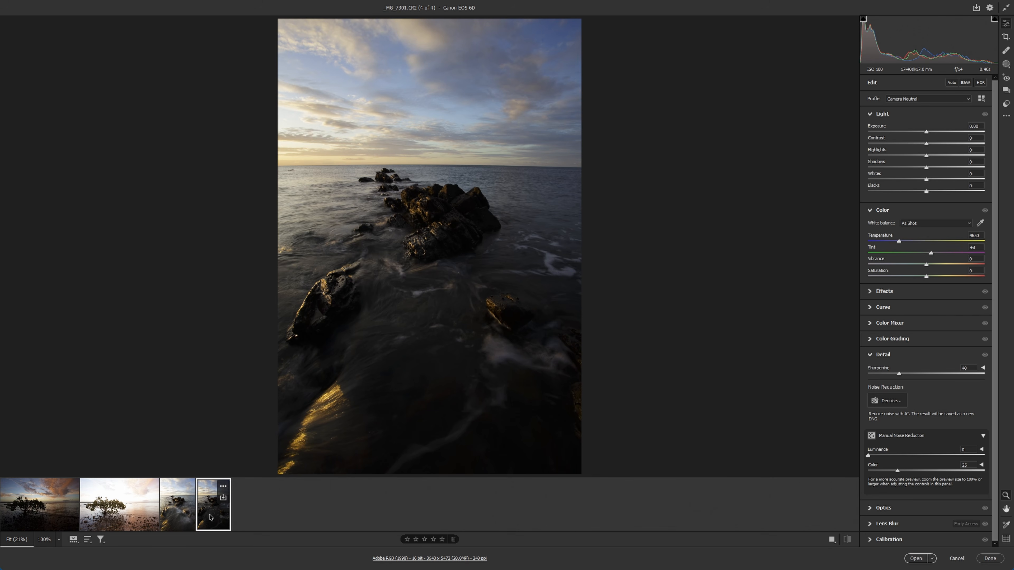
left_click(180, 517)
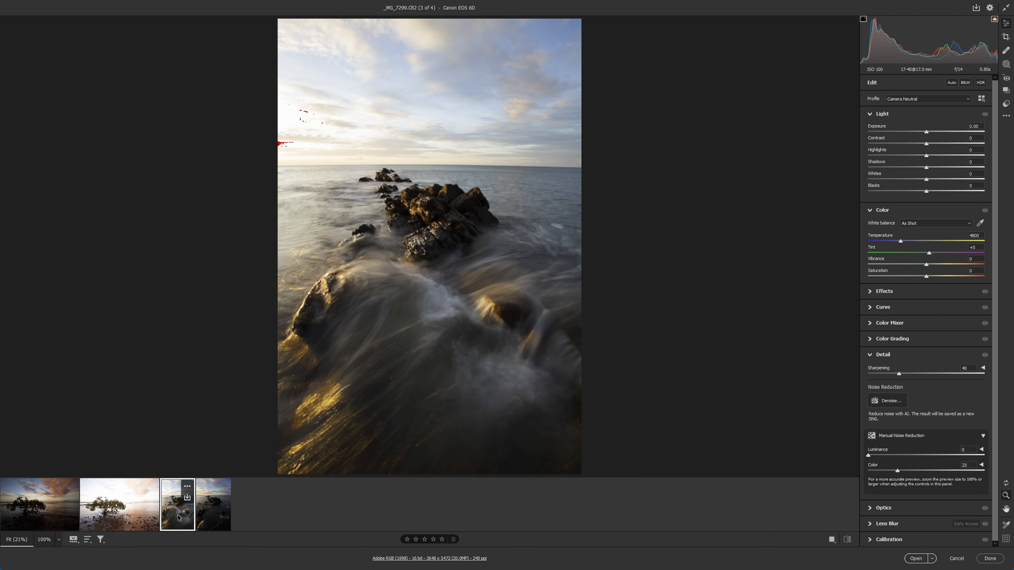
left_click(219, 518)
left_click(178, 519)
left_click(211, 517)
left_click(184, 518)
left_click(210, 519)
left_click(181, 519)
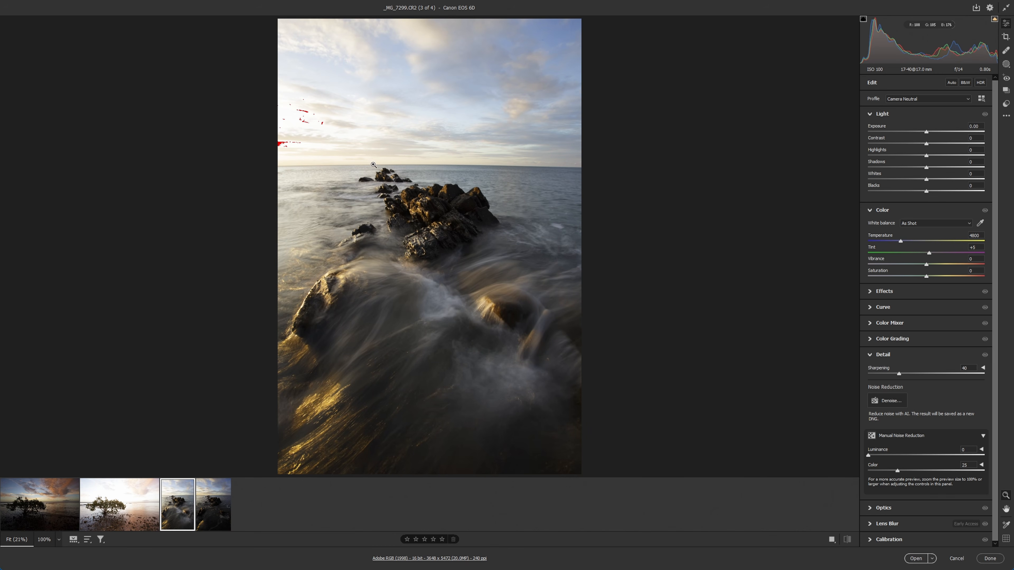
left_click(42, 521)
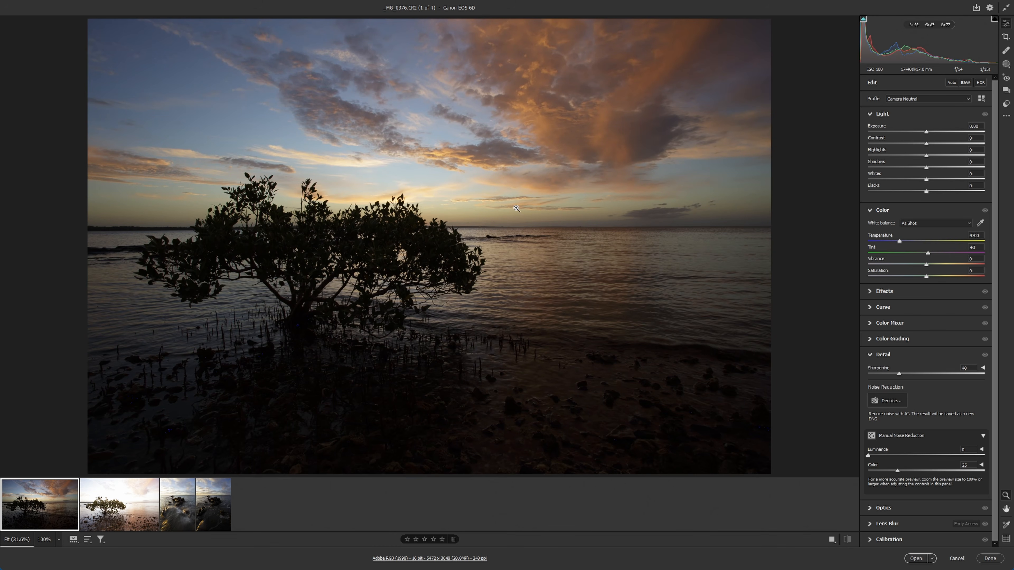
left_click(179, 514)
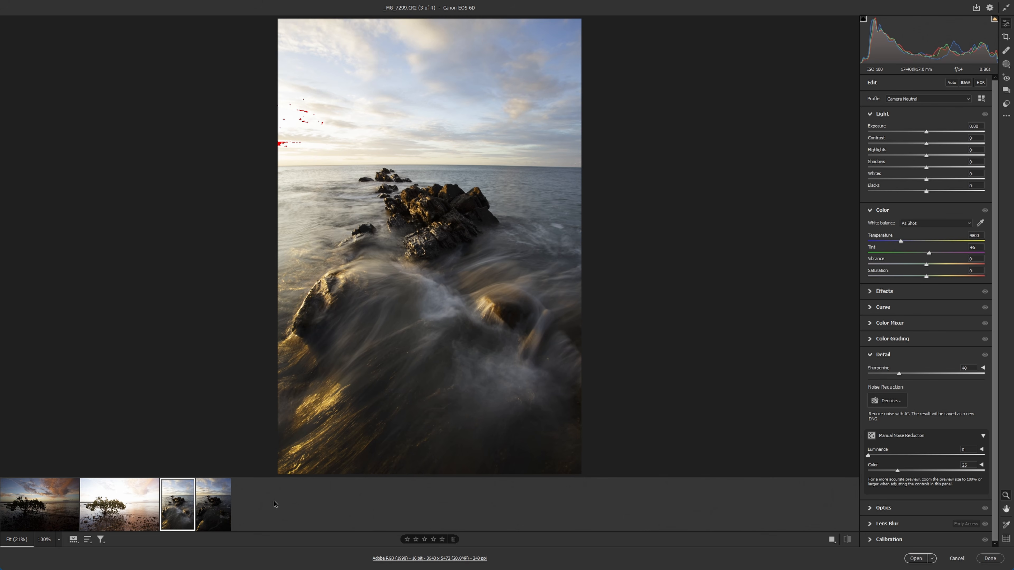
Select _MG_7299.CR2 and _MG_7301.CR2 together and apply lens profile corrections to both.
left_click(216, 521, "shift")
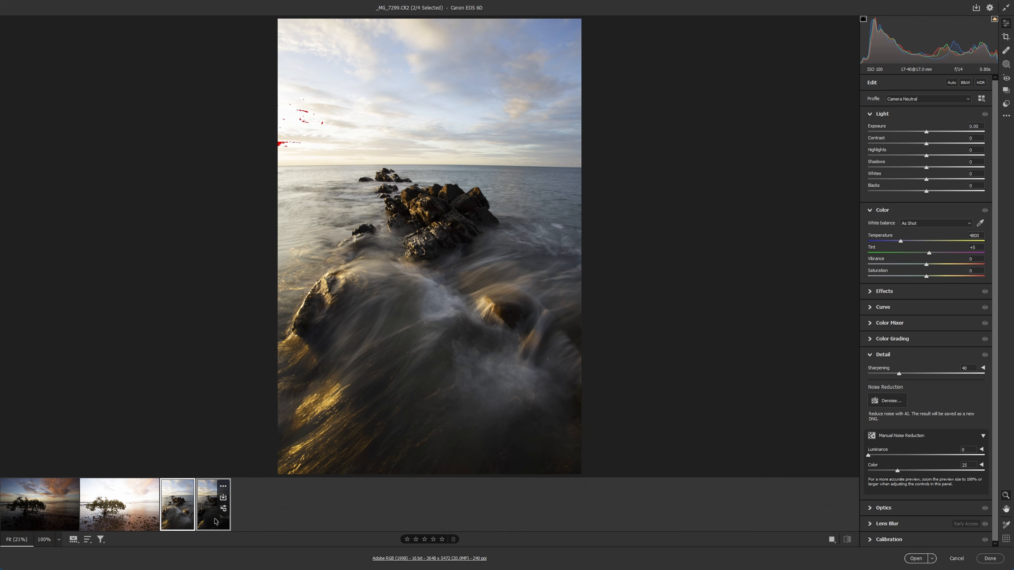
left_click(193, 519)
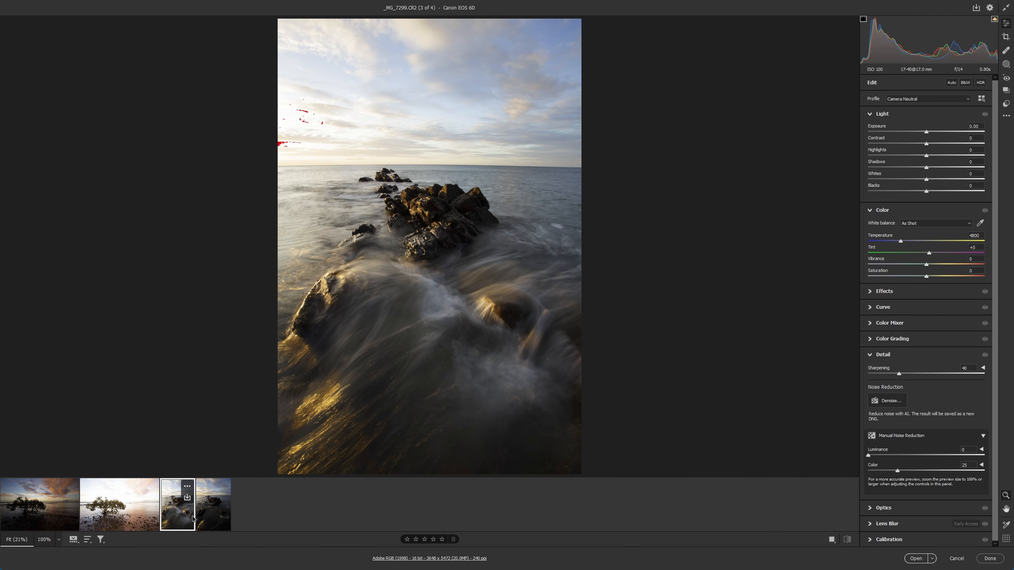
left_click(215, 518, "shift")
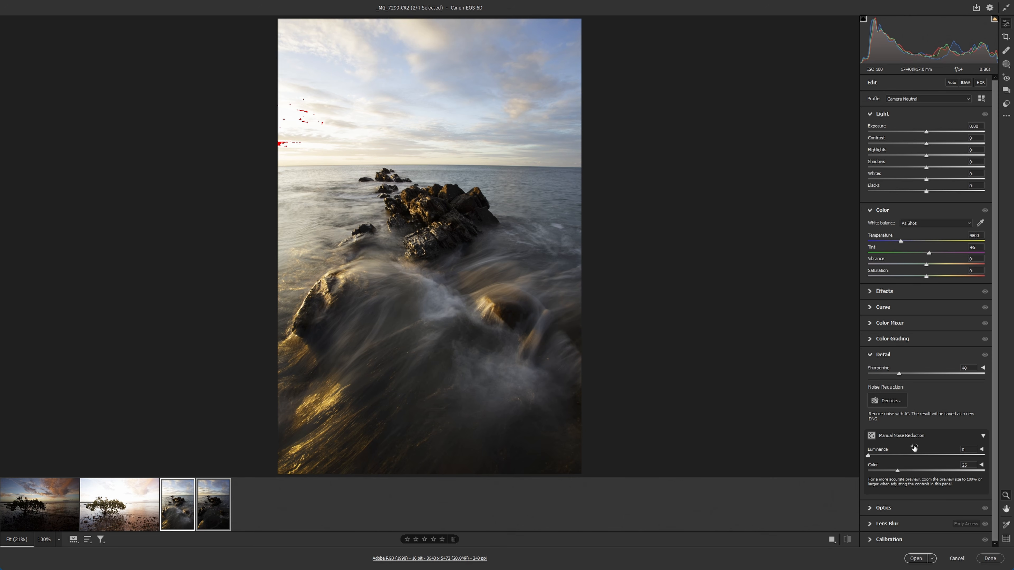
scroll(896, 522, "down", 2)
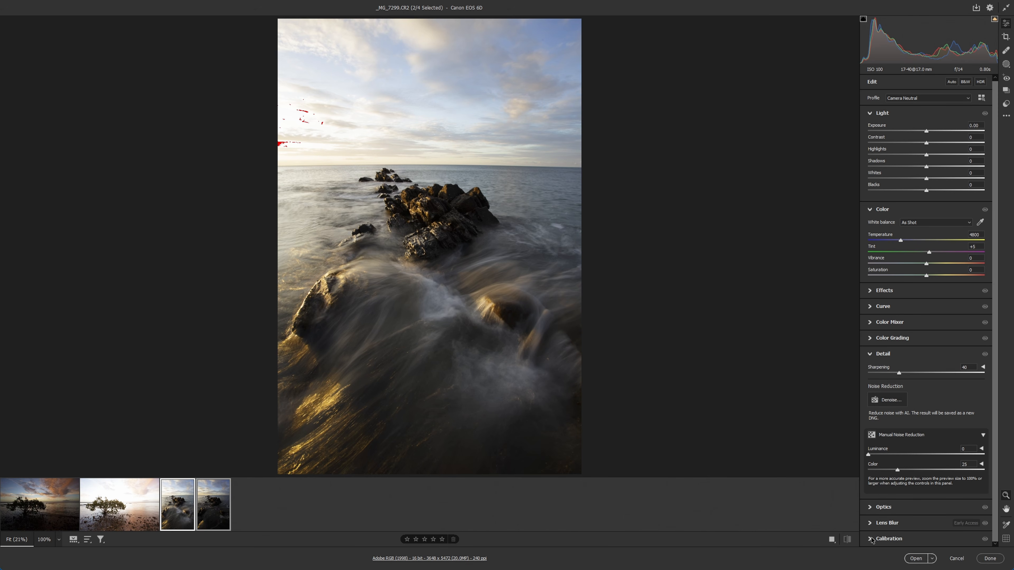
left_click(874, 510)
left_click(885, 391)
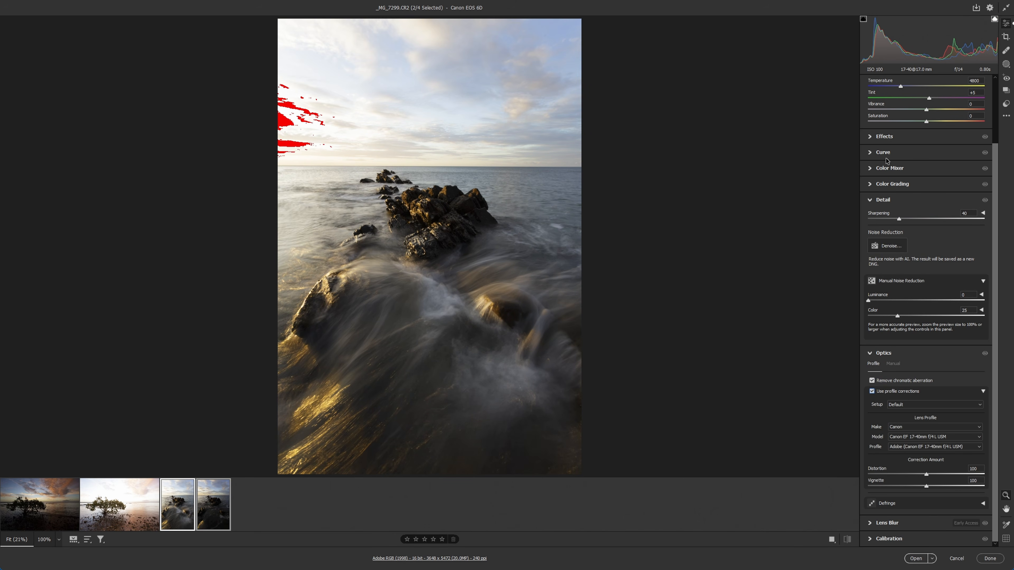
Set Highlights to -40 and Shadows to +32 for both selected seascape photos.
left_click(871, 137)
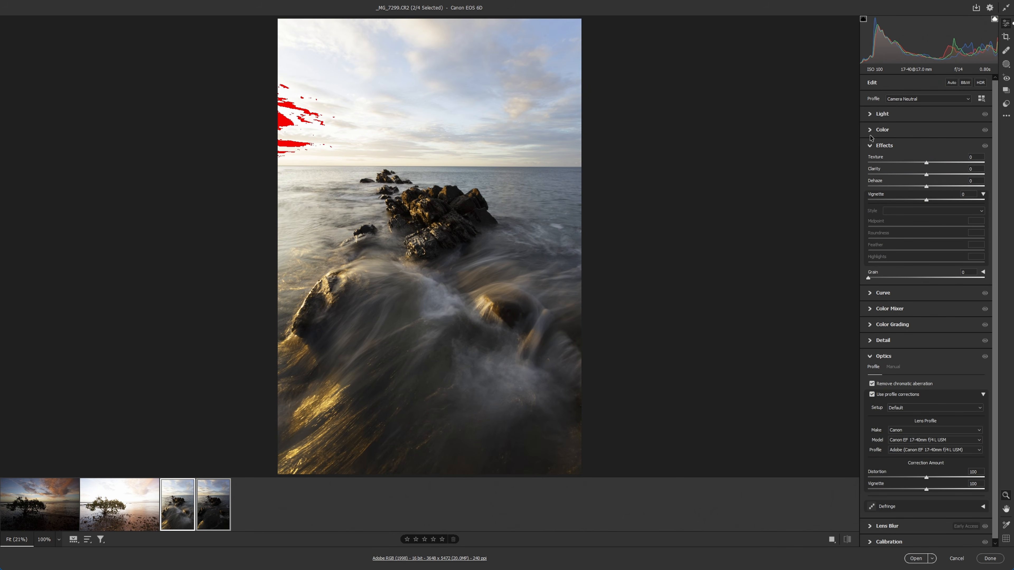
left_click(870, 117)
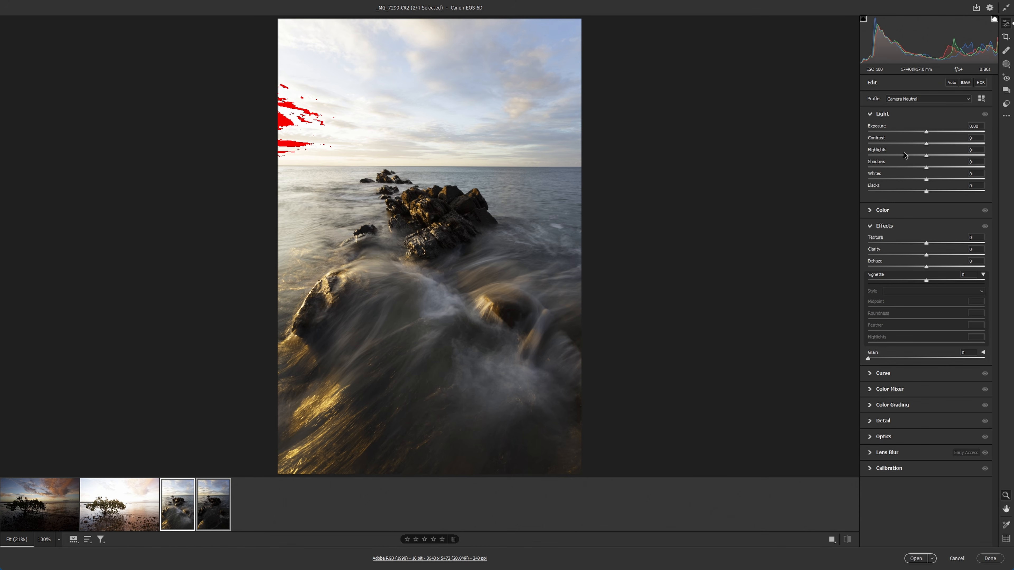
left_click_drag(905, 155, 944, 168)
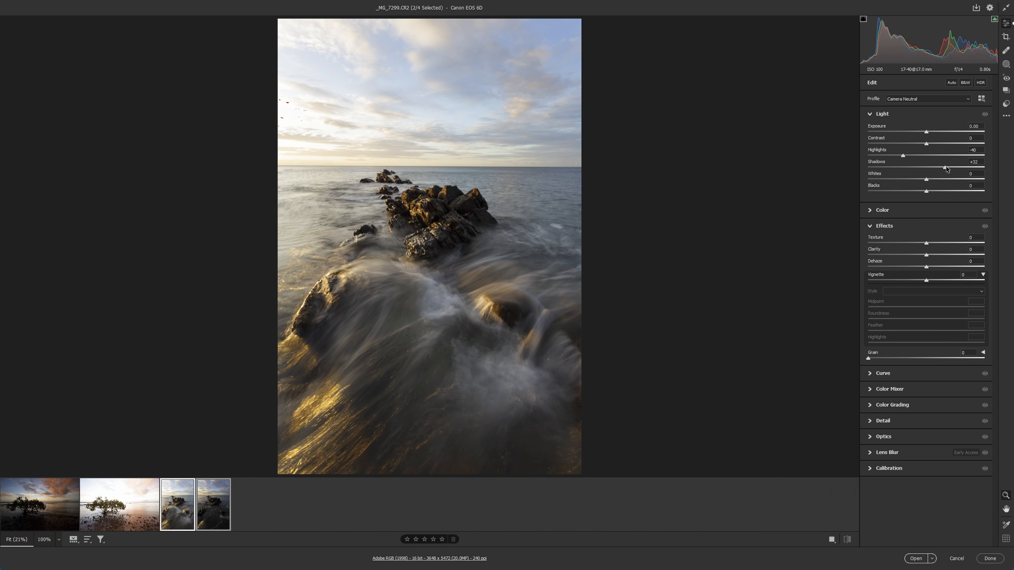
Compare the adjusted exposures _MG_7299.CR2 and _MG_7301.CR2, and open both in Photoshop.
left_click(169, 524)
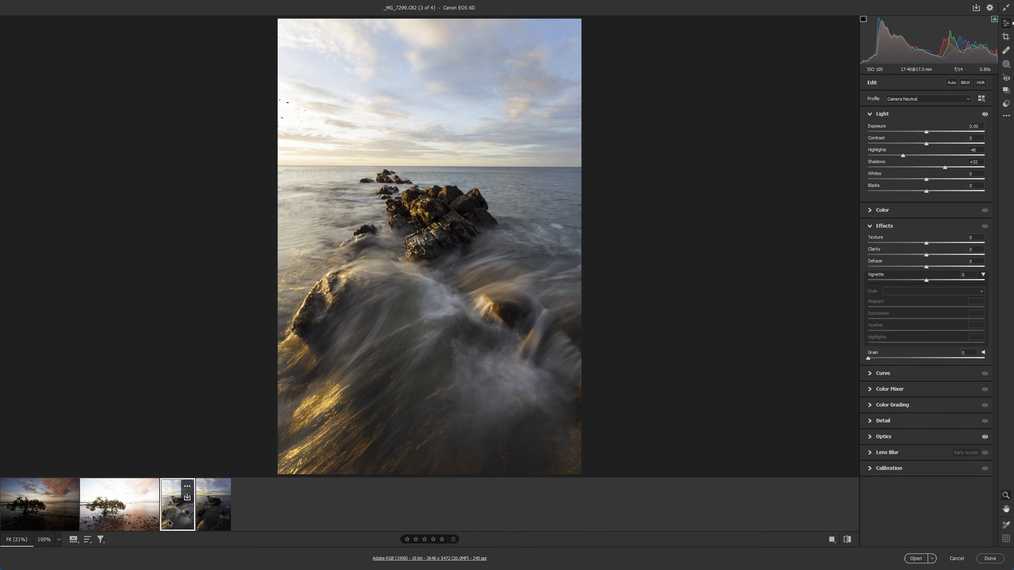
left_click(210, 515)
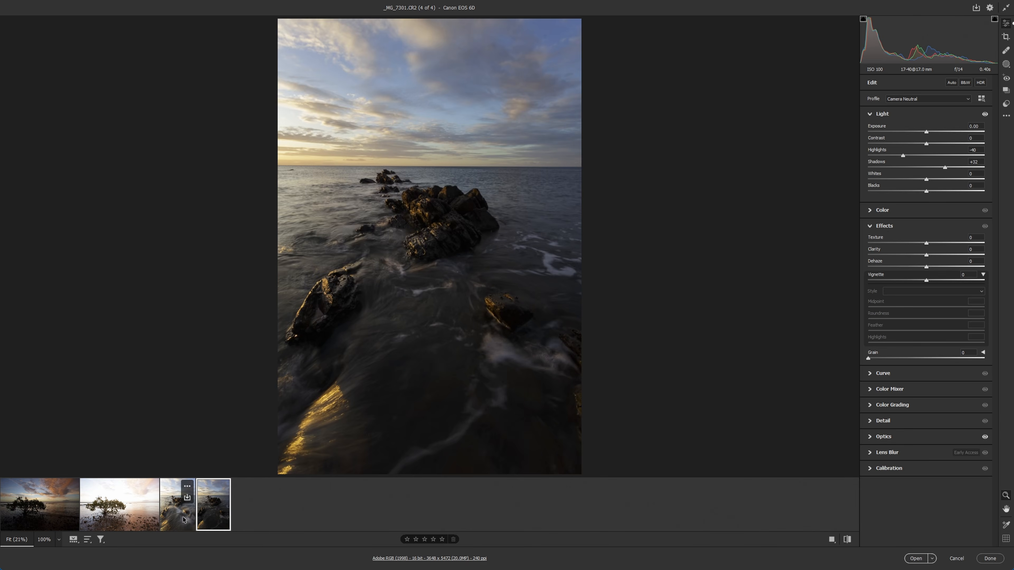
left_click(180, 515)
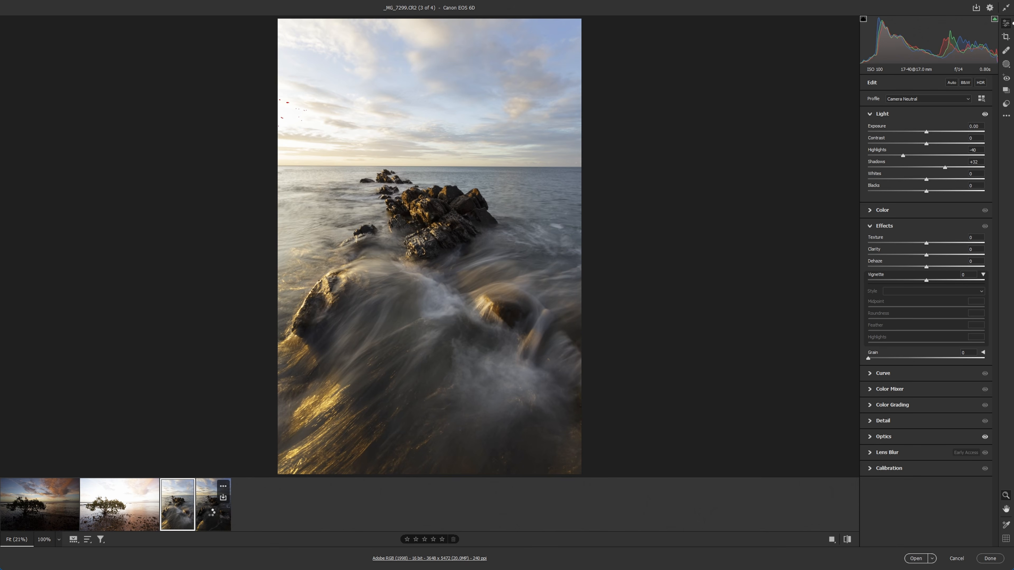
left_click(212, 515)
left_click(177, 518)
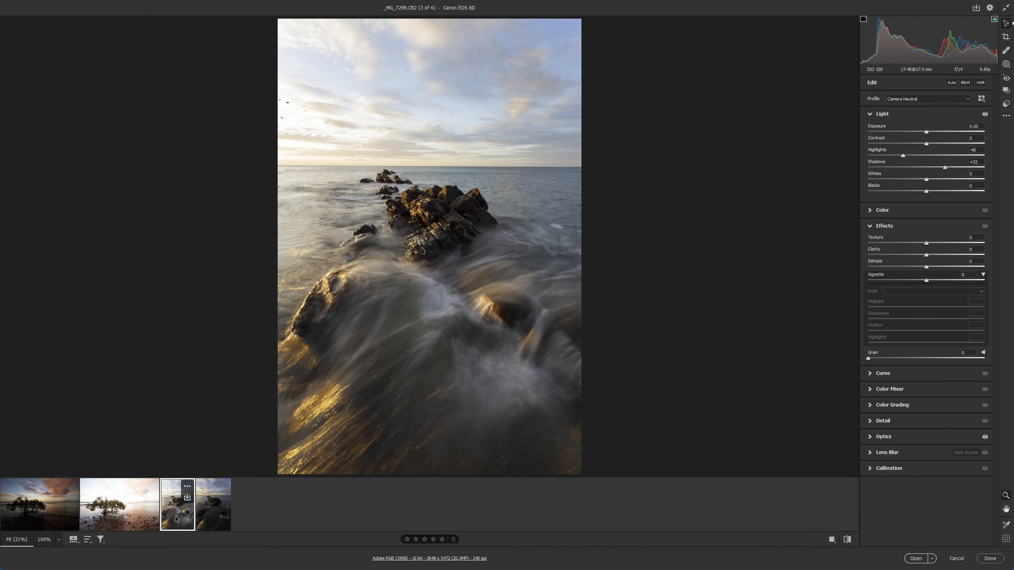
left_click(212, 514, "shift")
left_click(915, 559)
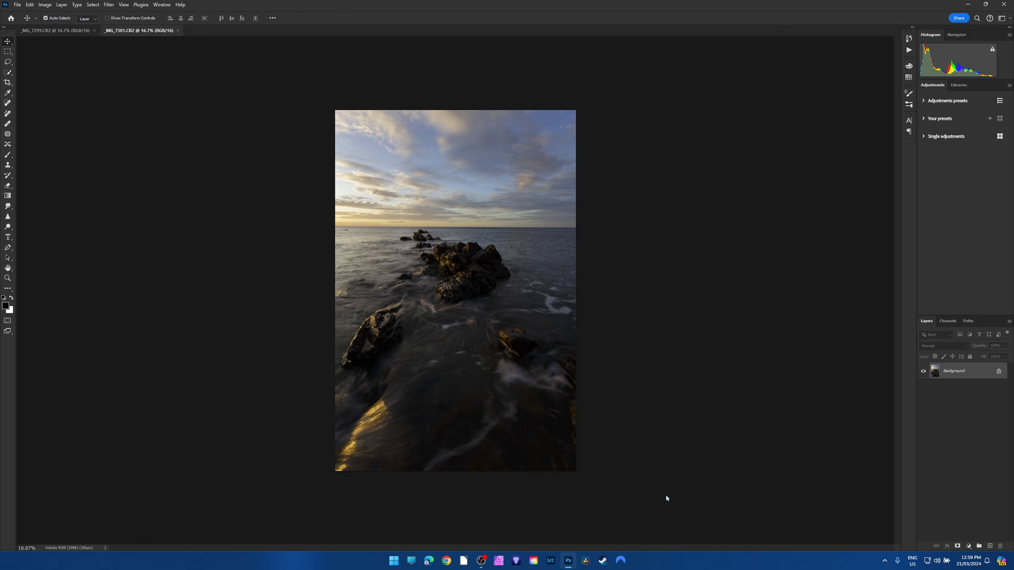
left_click_drag(53, 35, 113, 216)
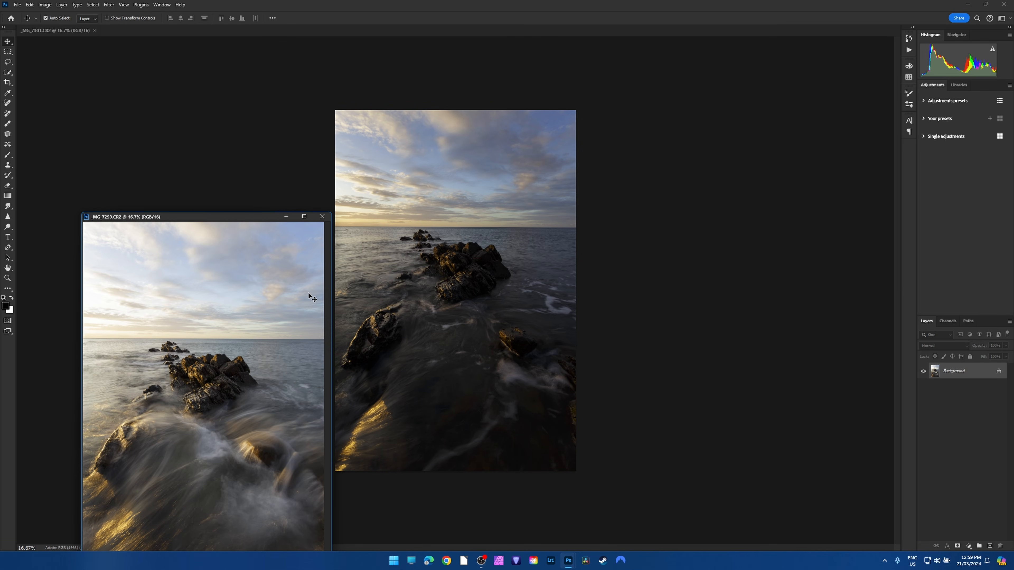
left_click(8, 43)
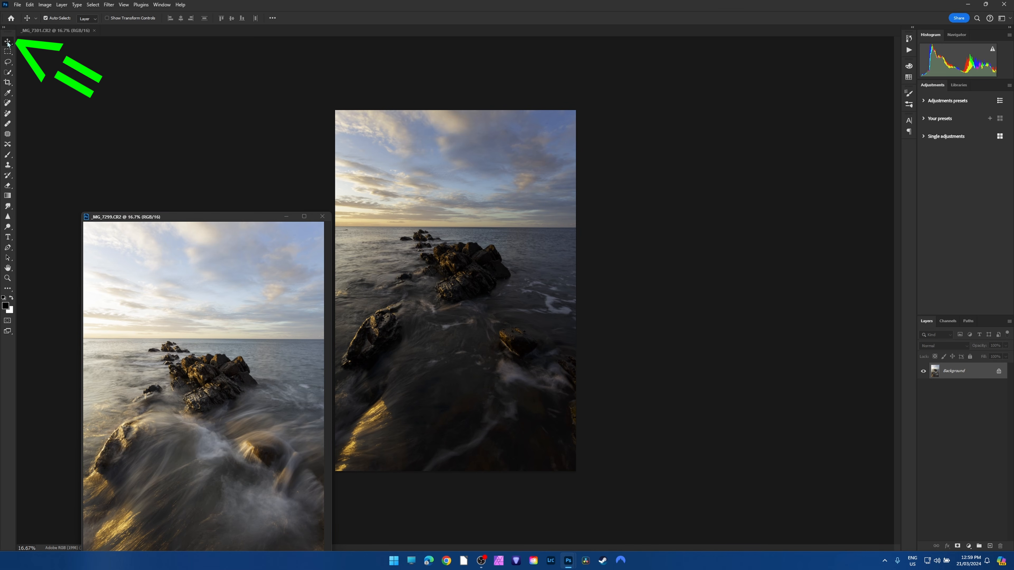
left_click_drag(143, 217, 100, 42)
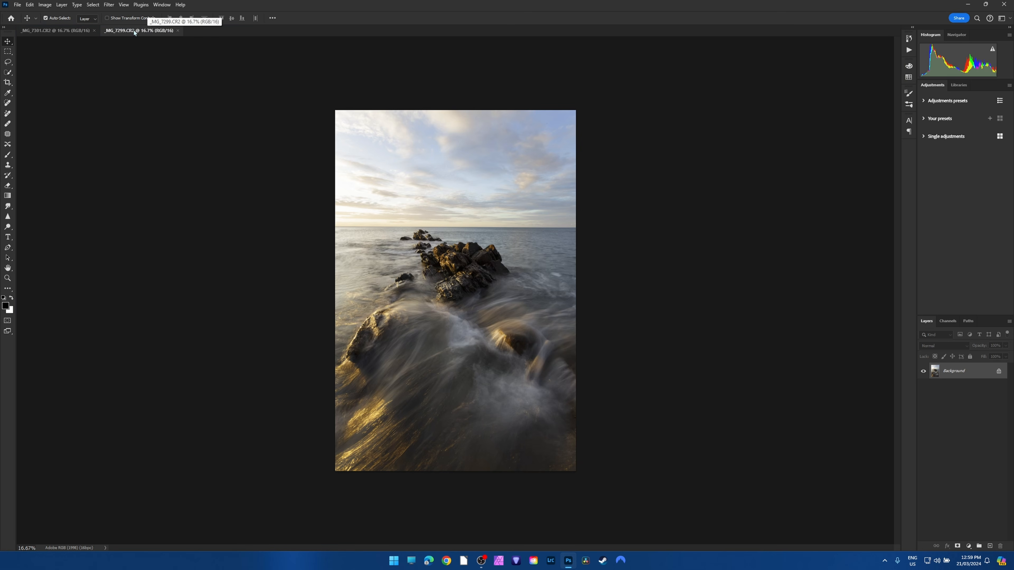
Copy the brighter _MG_7299.CR2 image onto _MG_7301.CR2 as a new layer, aligned to cover the whole canvas.
left_click_drag(132, 32, 92, 216)
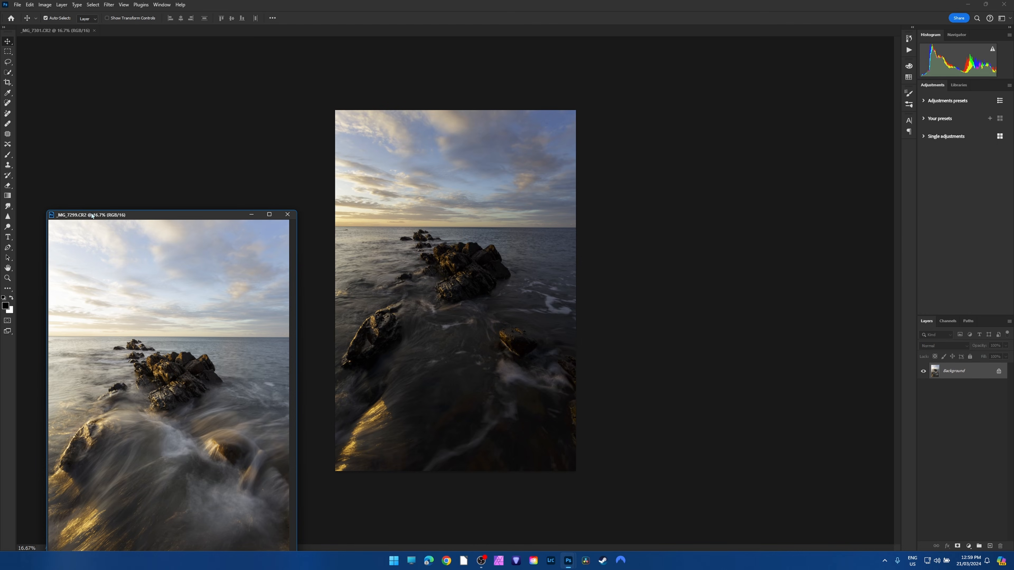
left_click_drag(491, 189, 491, 188)
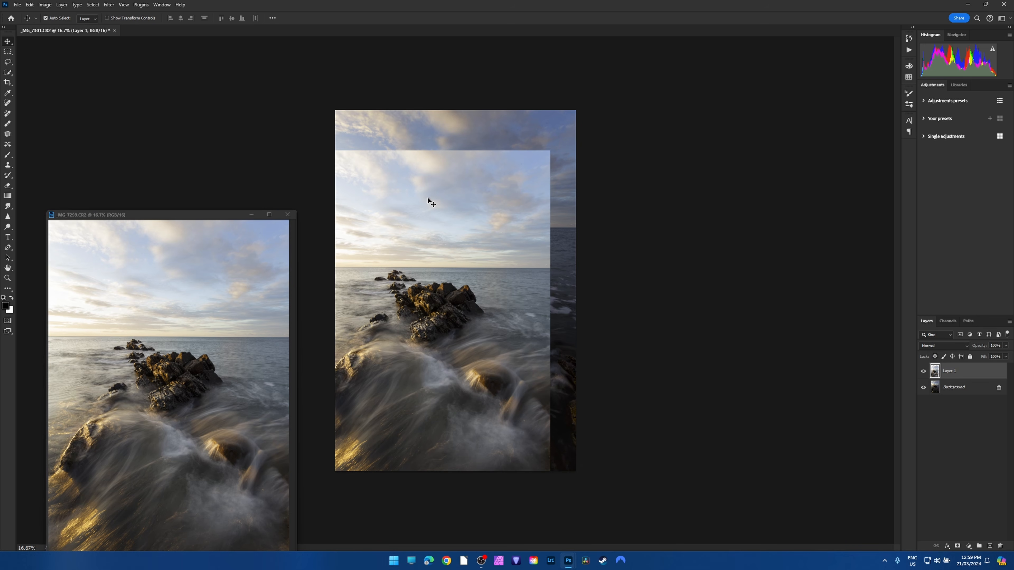
left_click(287, 214)
left_click(503, 202)
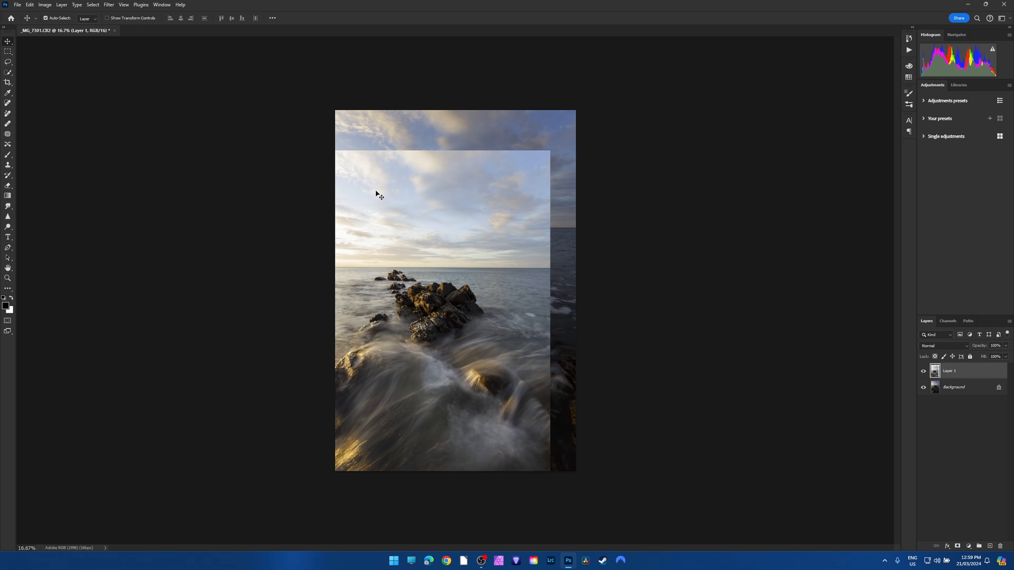
left_click_drag(356, 192, 382, 152)
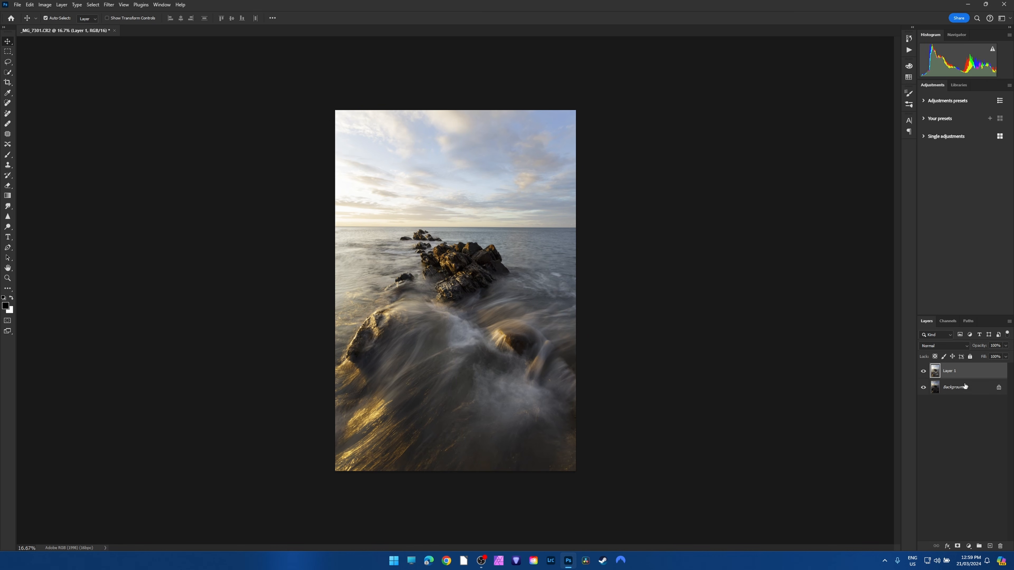
Hide and show Layer 1 to compare the dark and bright seascape exposures, ending with Layer 1 selected.
left_click(931, 389)
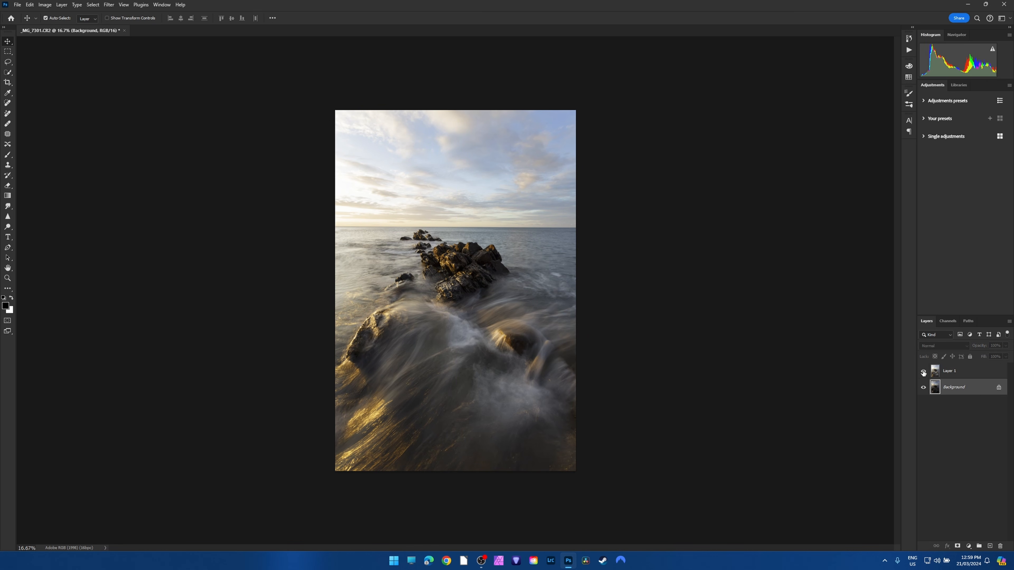
left_click(923, 372)
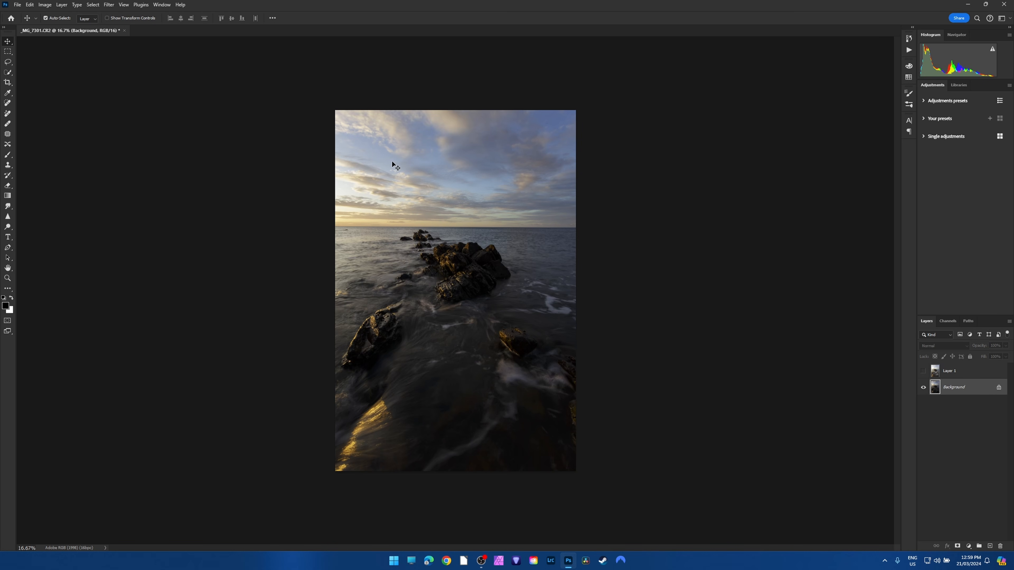
left_click(922, 371)
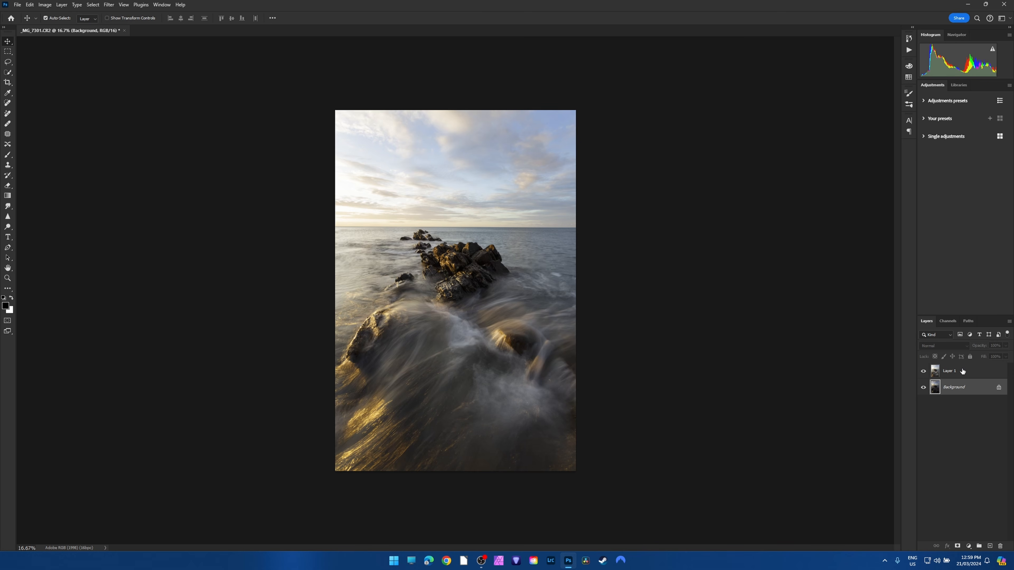
left_click(966, 372)
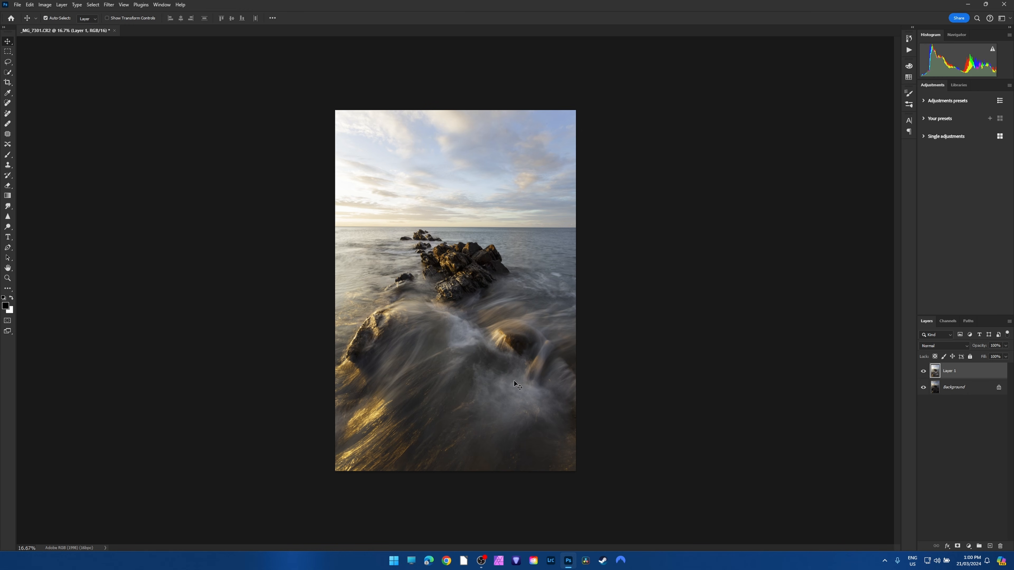
Try erasing the bright sky from Layer 1 with the Eraser tool, hiding and showing the layer to check the blend.
left_click(8, 186)
mouse_move(514, 102)
left_mouse_down()
mouse_move(252, 119)
mouse_move(654, 129)
left_mouse_up()
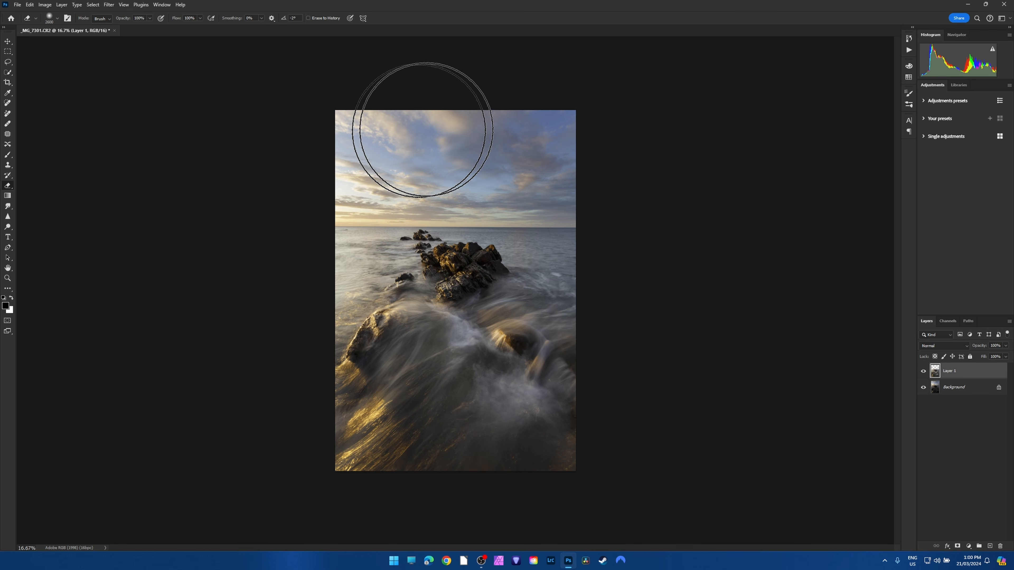
left_click(923, 370)
left_click(923, 371)
left_click(924, 371)
left_click(923, 371)
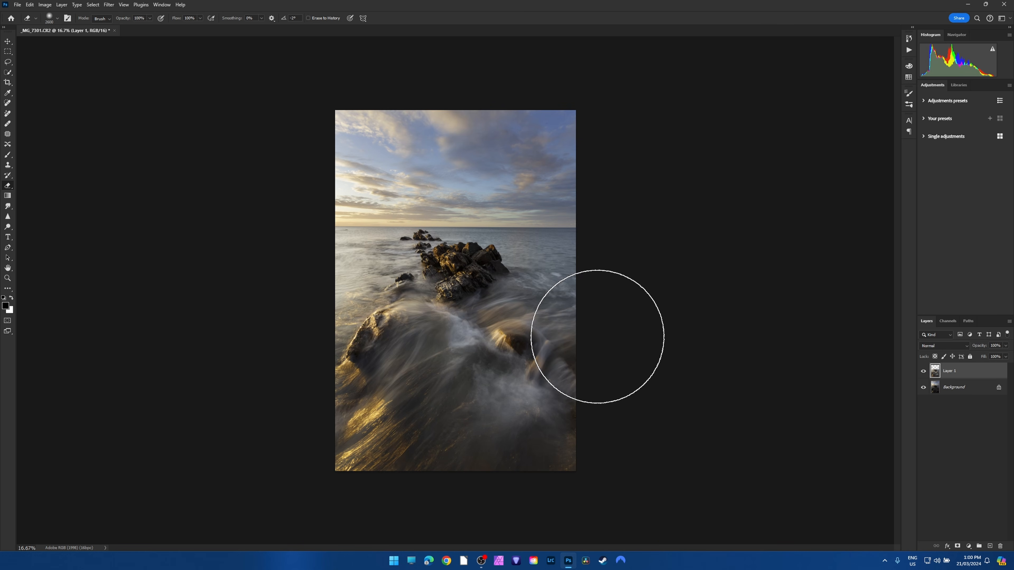
Undo the sky erasing on Layer 1.
key("ctrl+z")
key("ctrl+z")
key("ctrl+z")
key("ctrl+z")
key("ctrl+z")
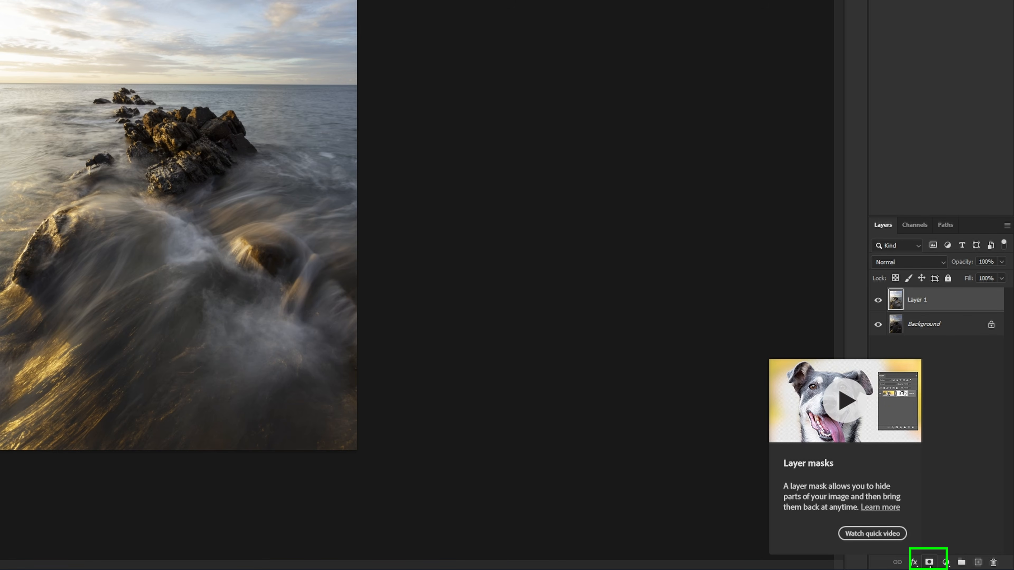
Add a white layer mask to Layer 1 and choose the Brush tool, comparing the image with the layer hidden and shown.
left_click(929, 562)
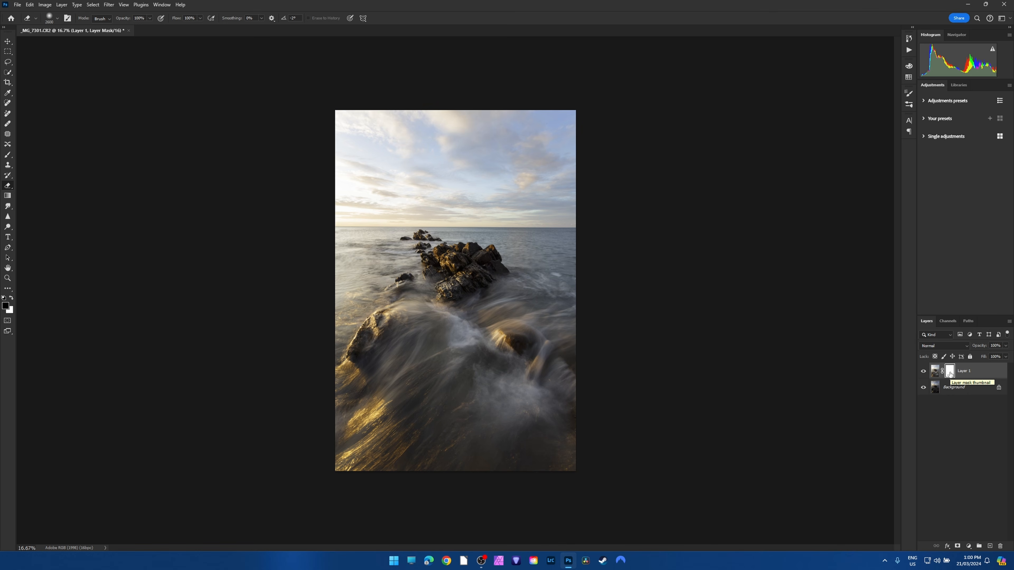
left_click(8, 156)
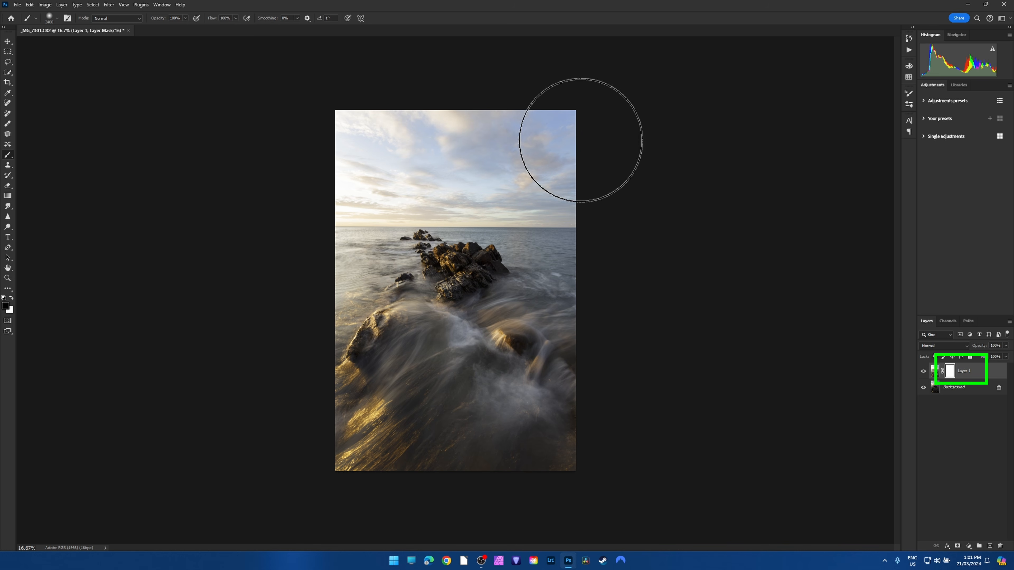
left_click(923, 371)
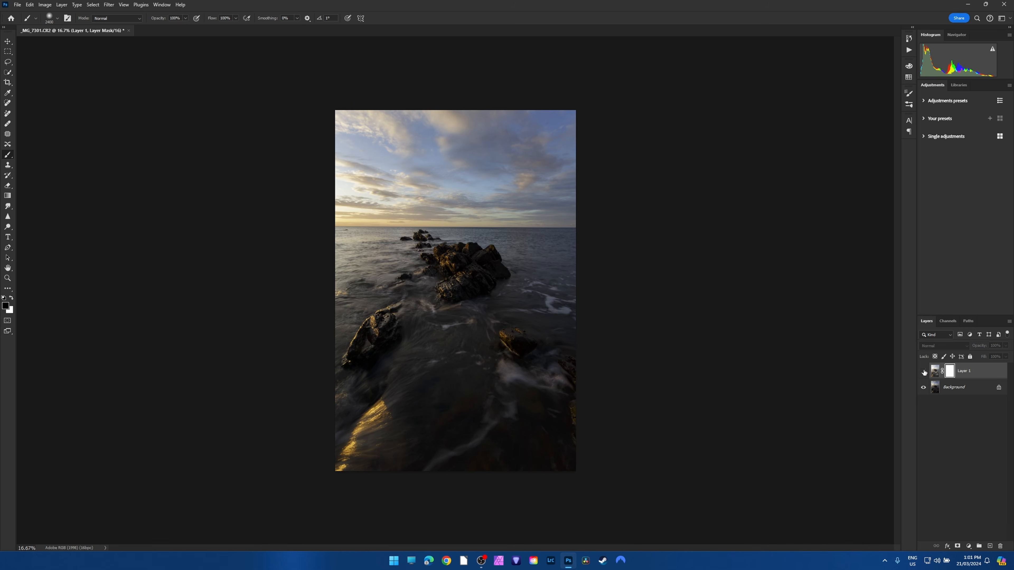
left_click(923, 371)
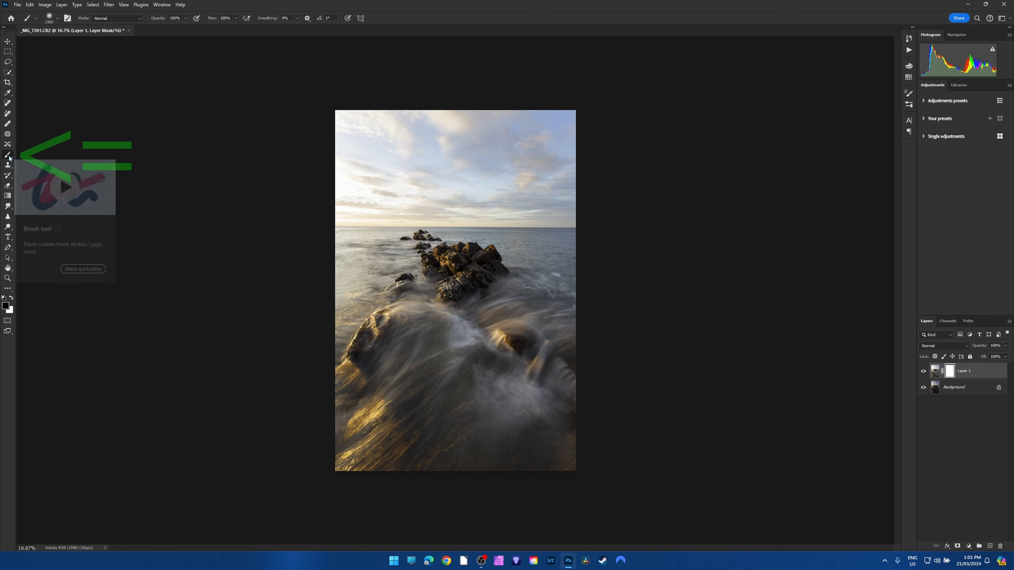
Confirm 000000 as the mask brush's foreground colour, swap it repeatedly with white, ending on black, and check the brush smoothing setting.
left_click(6, 307)
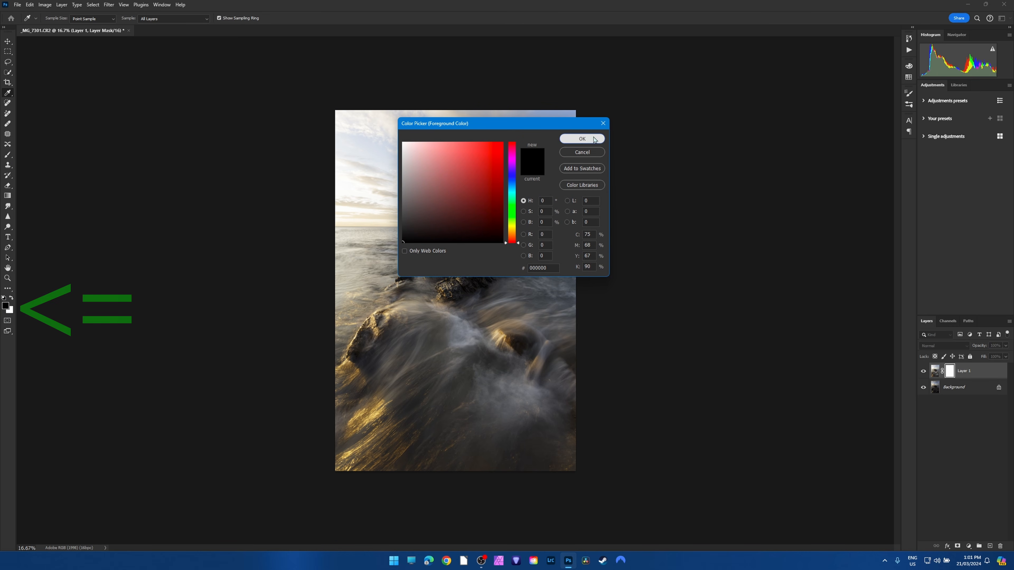
left_click(582, 138)
left_click(13, 299)
left_click(12, 299)
left_click(13, 298)
left_click(12, 298)
left_click(12, 299)
left_click(13, 299)
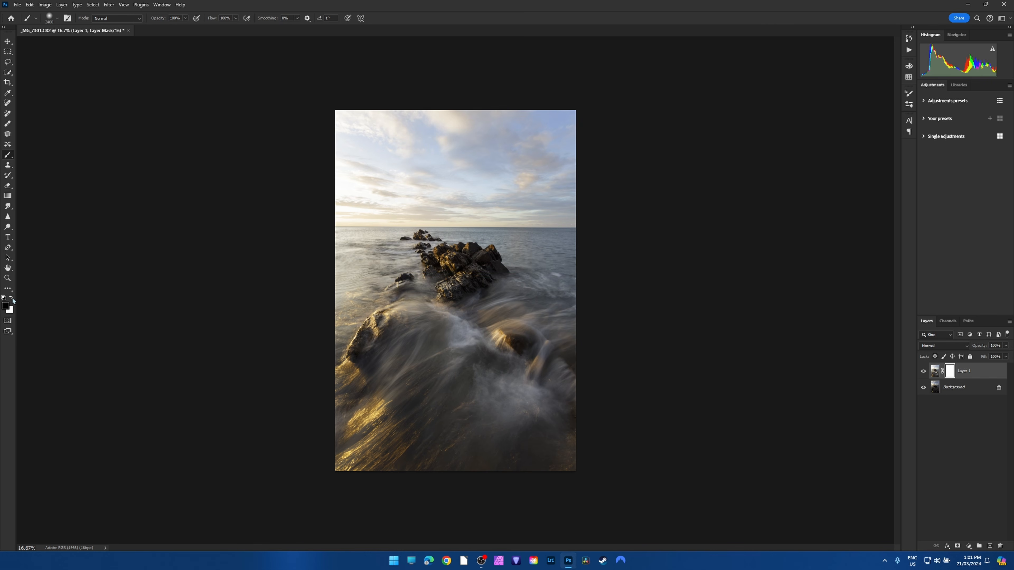
key("x")
key("x")
key("x")
key("x")
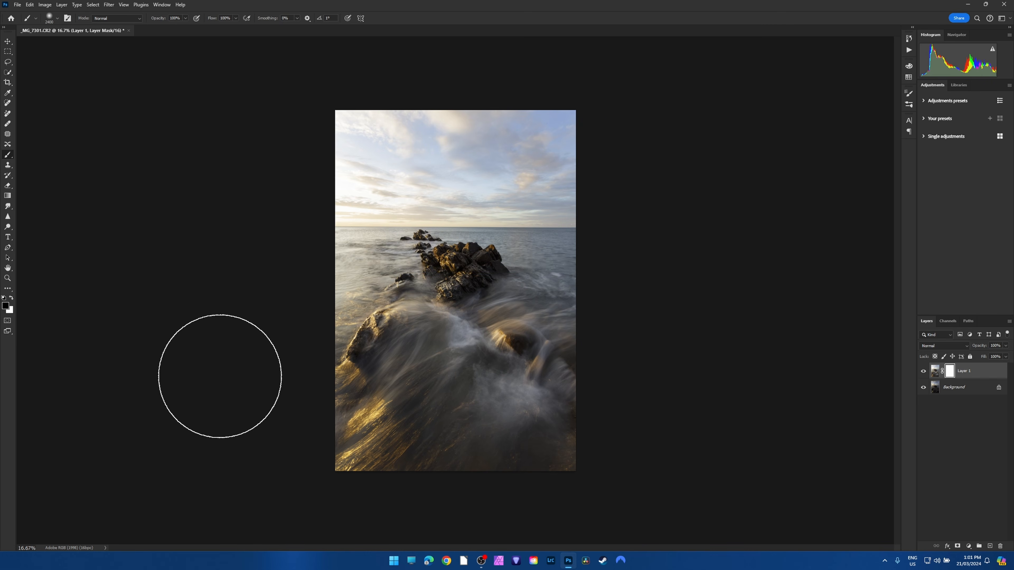
key("x")
key("x")
key("x")
key("x")
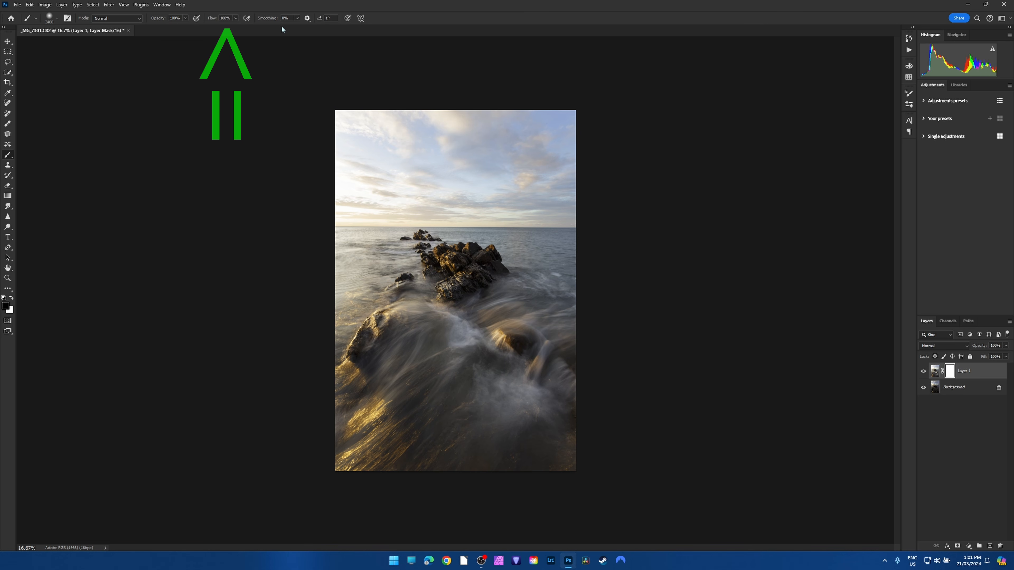
left_click(297, 19)
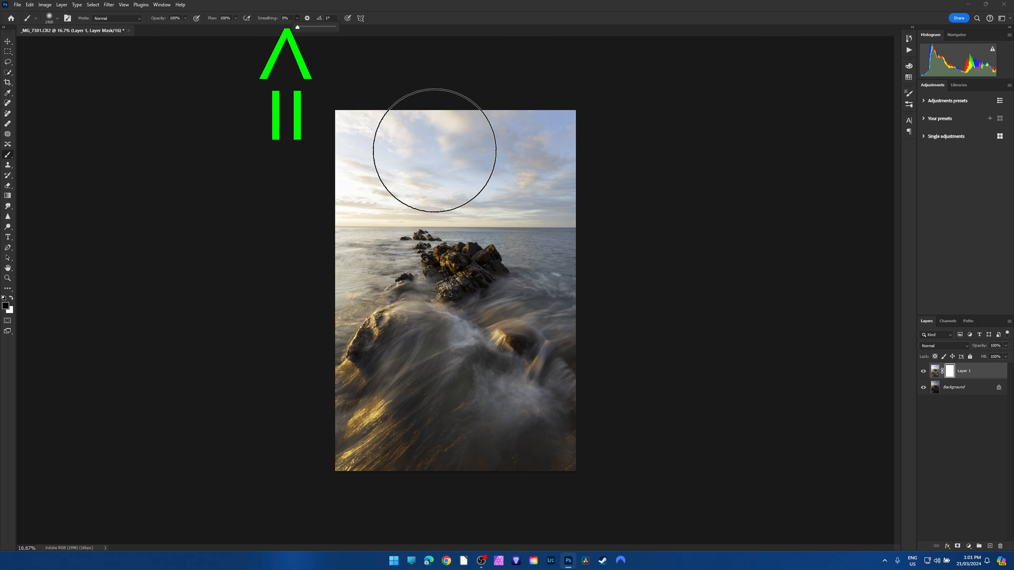
Resize the brush to 2800 px and paint black across the bright sky on Layer 1's mask.
key("bracketright")
key("bracketright")
key("bracketright")
key("bracketright")
key("bracketright")
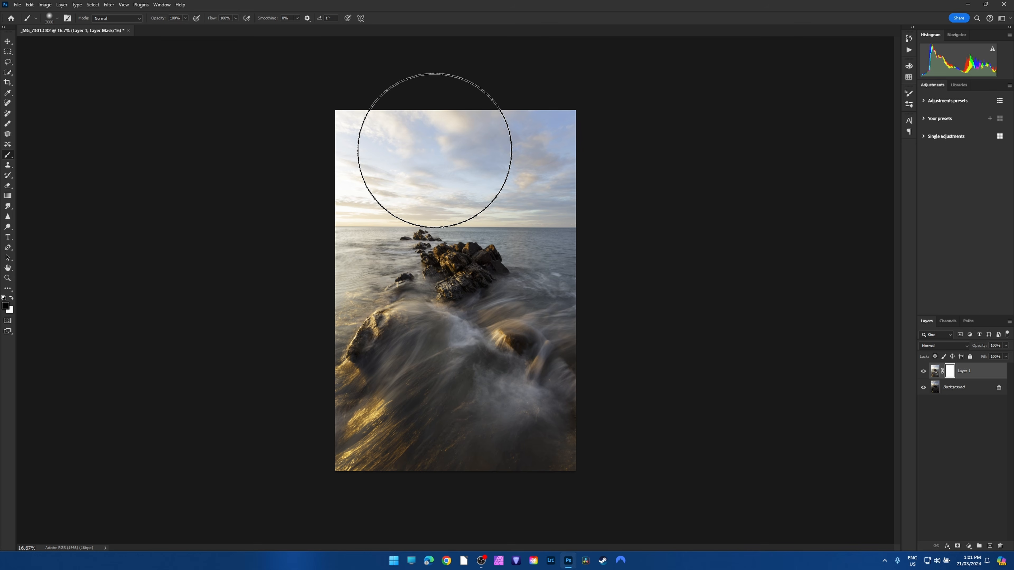
key("bracketleft")
key("bracketleft")
key("bracketleft")
key("bracketleft")
key("bracketleft")
key("bracketleft")
key("bracketleft")
key("bracketleft")
key("bracketleft")
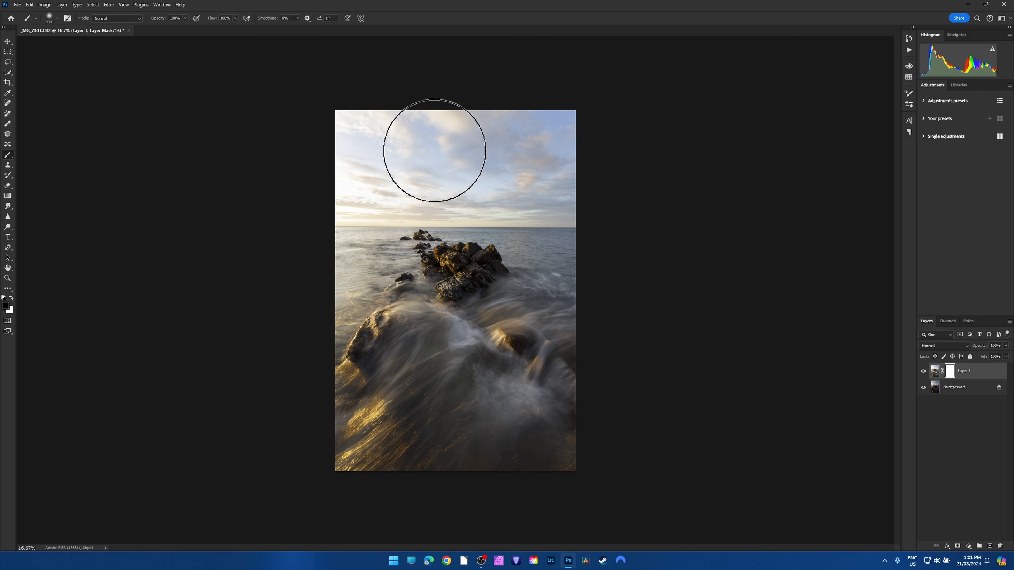
key("bracketright")
key("bracketright")
key("bracketright")
key("bracketright")
key("bracketright")
key("bracketright")
key("bracketright")
key("bracketright")
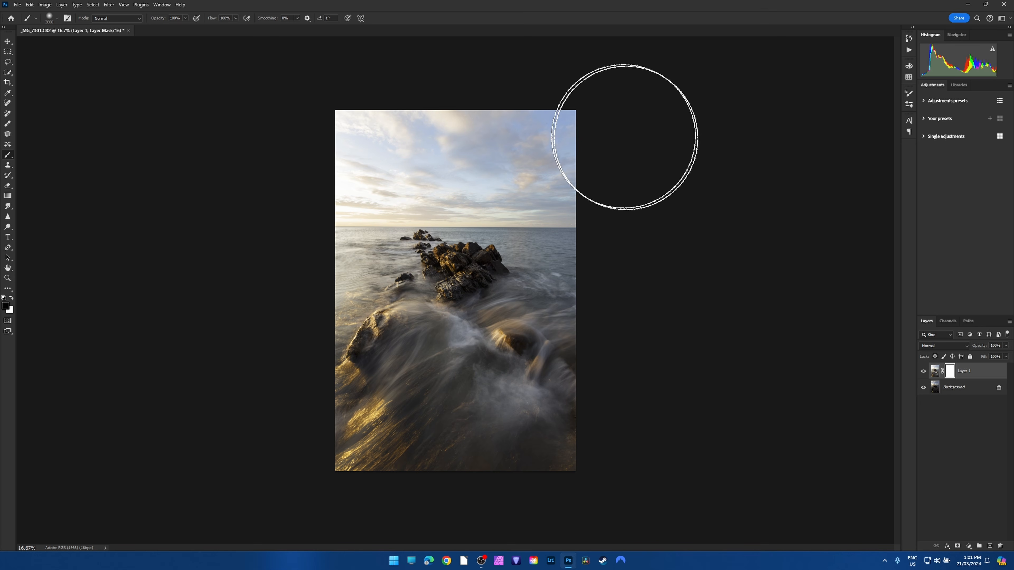
mouse_move(552, 118)
left_mouse_down()
mouse_move(227, 120)
mouse_move(635, 114)
mouse_move(248, 130)
mouse_move(675, 118)
mouse_move(262, 133)
mouse_move(570, 115)
mouse_move(276, 124)
mouse_move(305, 116)
mouse_move(572, 123)
mouse_move(489, 112)
mouse_move(328, 129)
left_mouse_up()
Hide and show Layer 1 repeatedly to compare the masked sky blend with the dark background exposure.
left_click(923, 371)
left_click(923, 371)
left_click(923, 370)
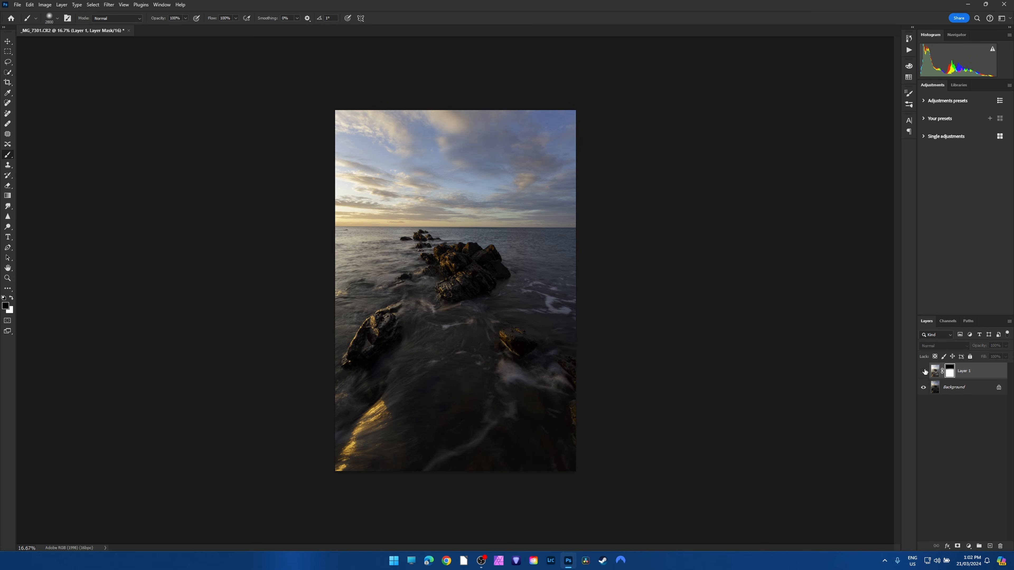
key("ctrl+2")
left_click(923, 370)
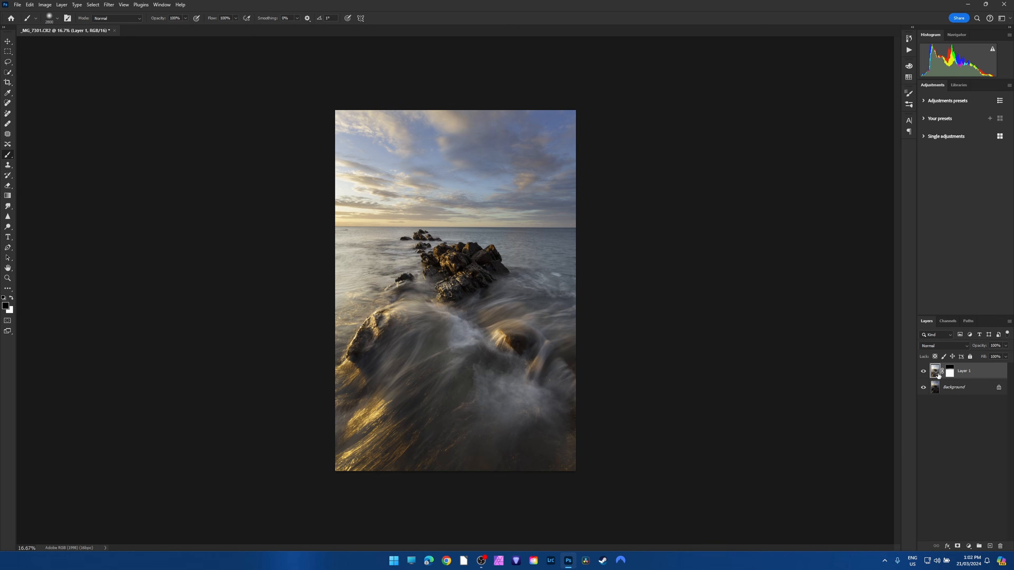
left_click(923, 371)
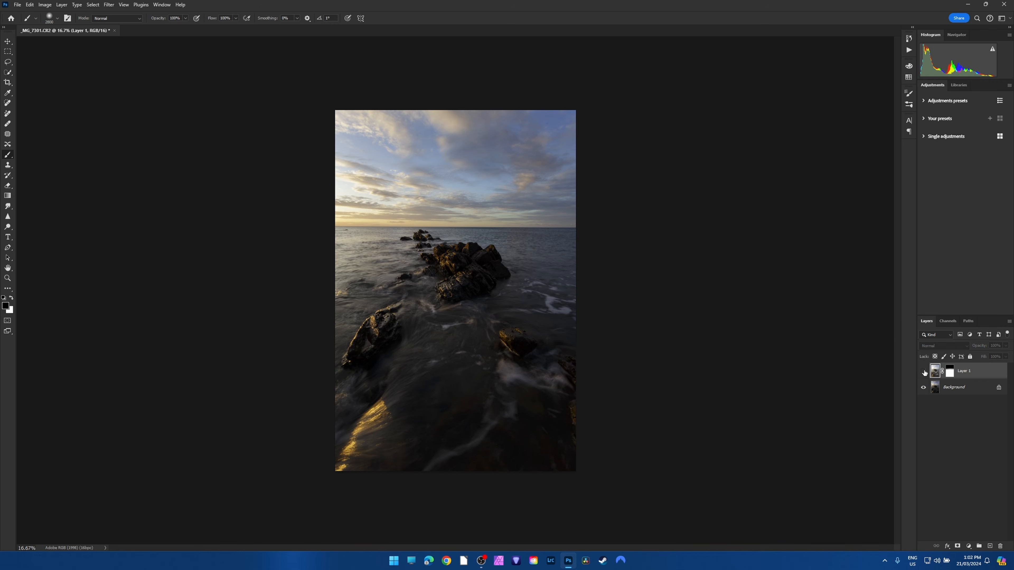
left_click(923, 371)
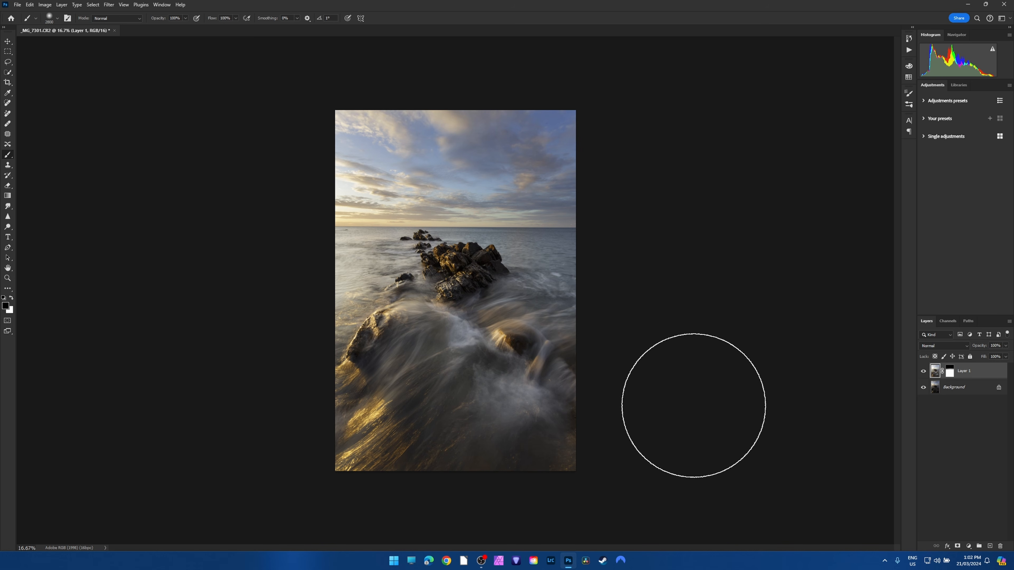
Apply a vertical black-to-white linear gradient to Layer 1's mask from the lower sky to just below the horizon, checking it with the layer hidden.
left_click(950, 372)
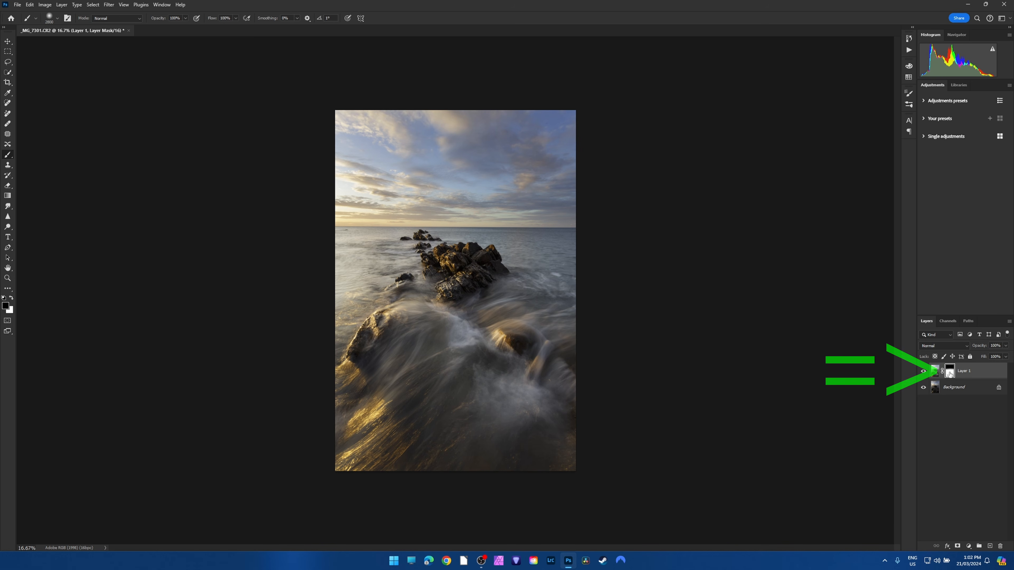
left_click(8, 197)
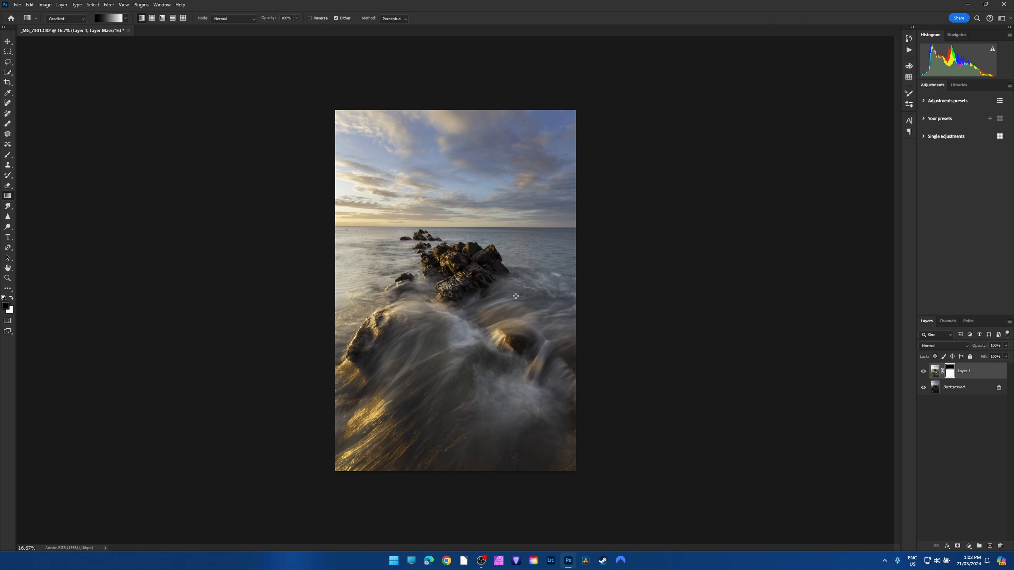
left_click_drag(464, 198, 465, 257)
left_click(924, 372)
left_click(923, 371)
mouse_move(465, 255)
left_mouse_down()
mouse_move(464, 235)
mouse_move(462, 288)
mouse_move(465, 257)
left_mouse_up()
Flatten the blended image and save it as the uncompressed TIFF _MG_7301.tif in the Seascape folder.
left_click(61, 5)
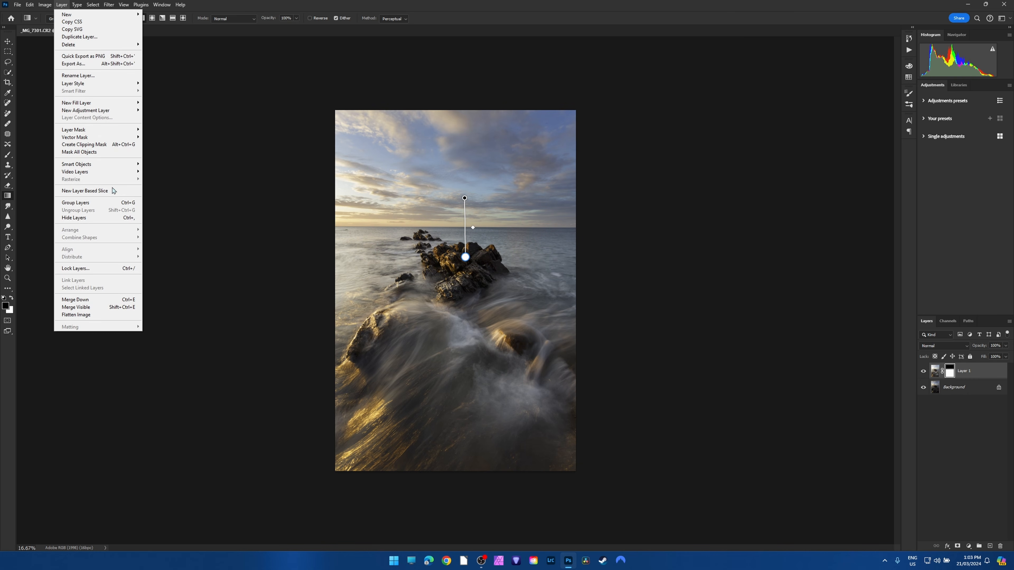
left_click(94, 314)
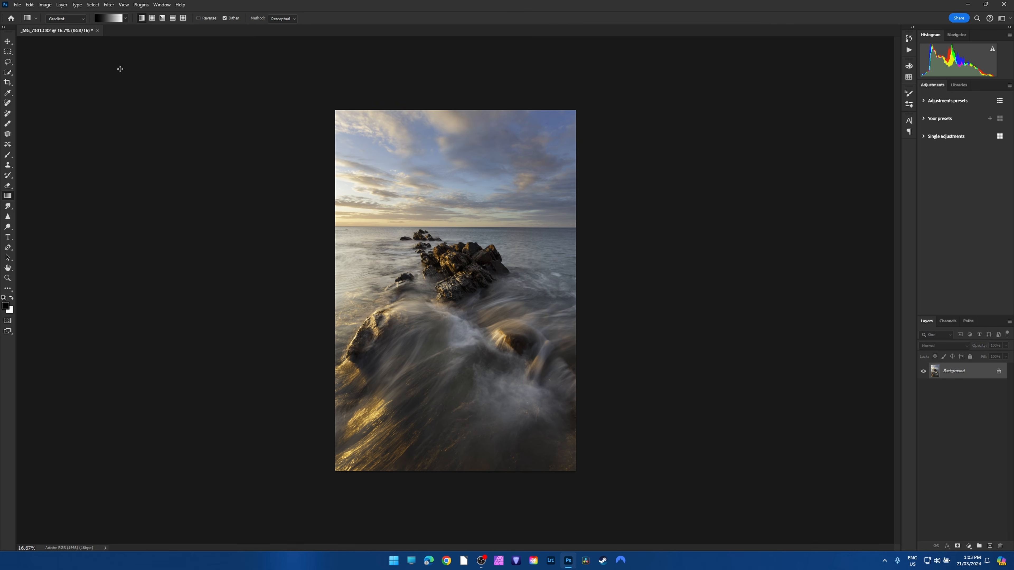
left_click(18, 4)
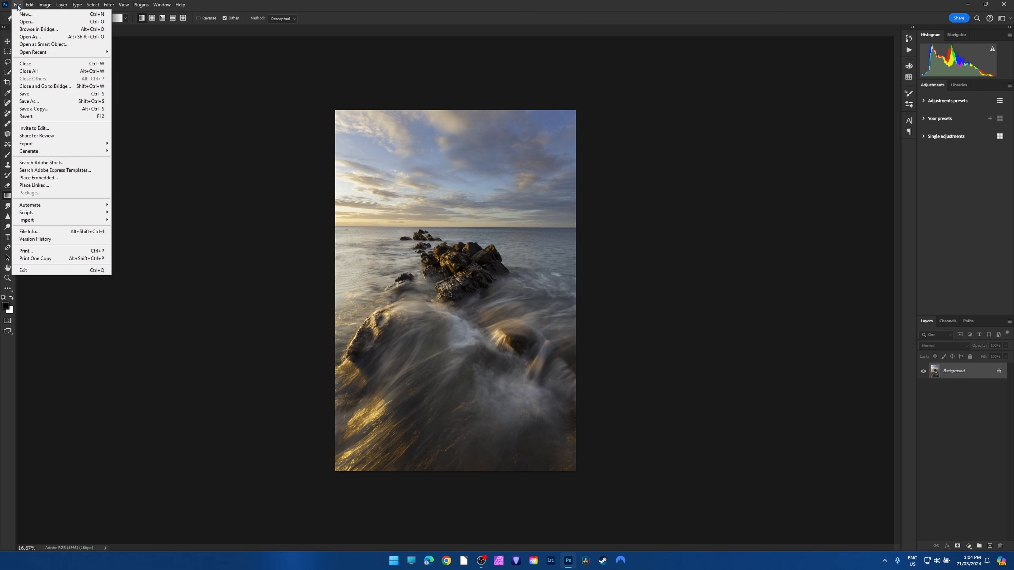
left_click(39, 102)
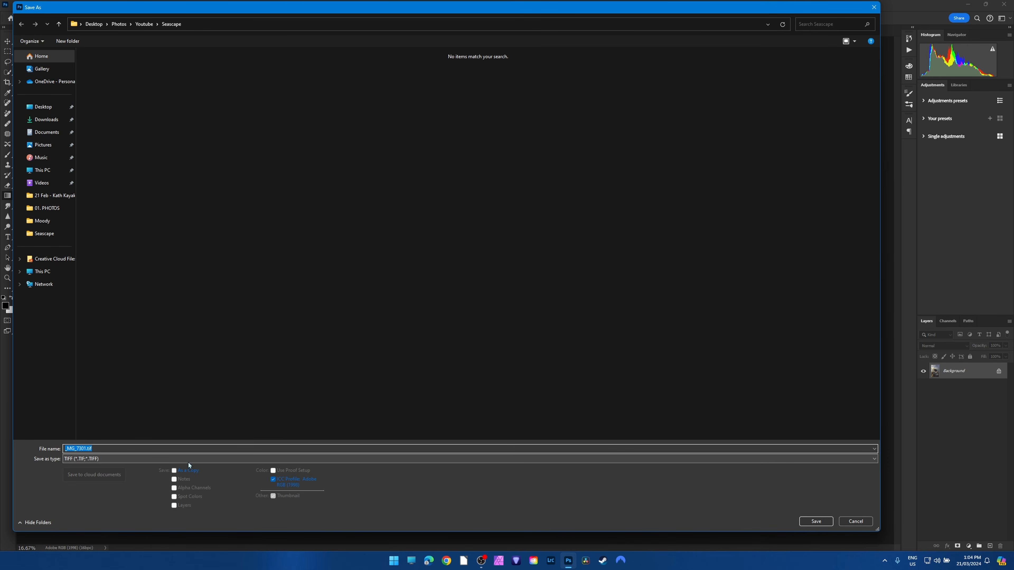
left_click(95, 459)
left_click(106, 540)
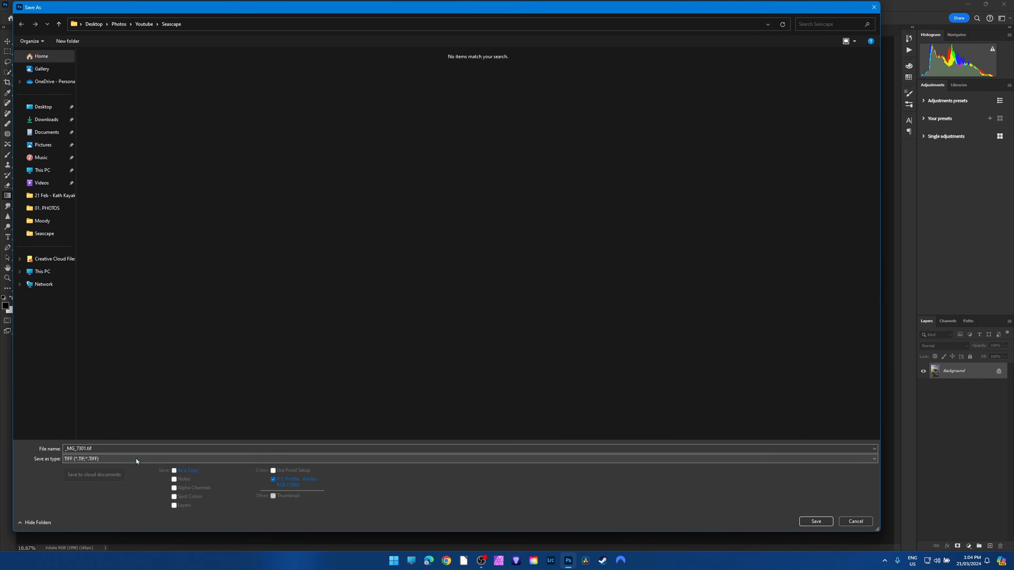
left_click(815, 521)
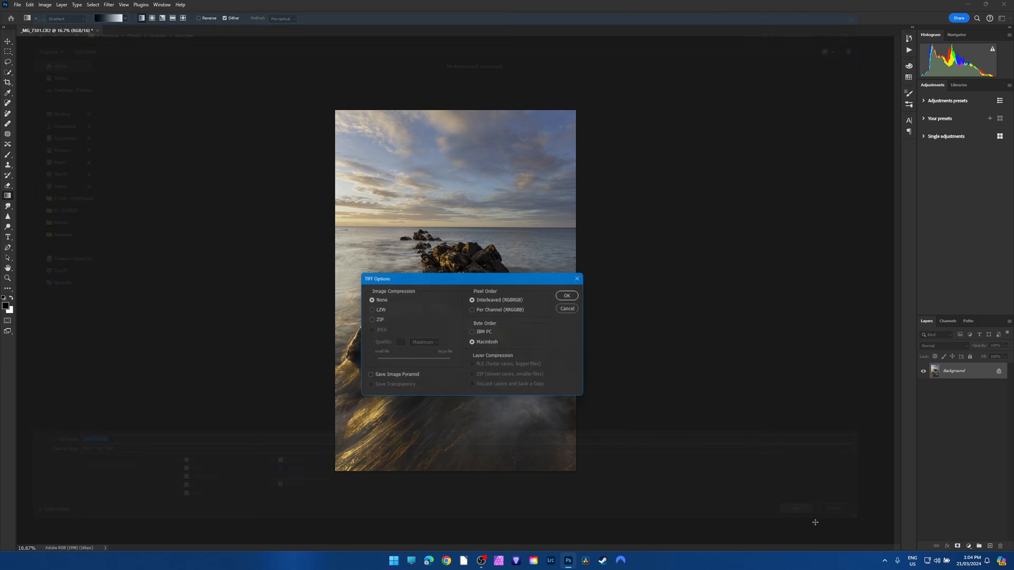
left_click(572, 294)
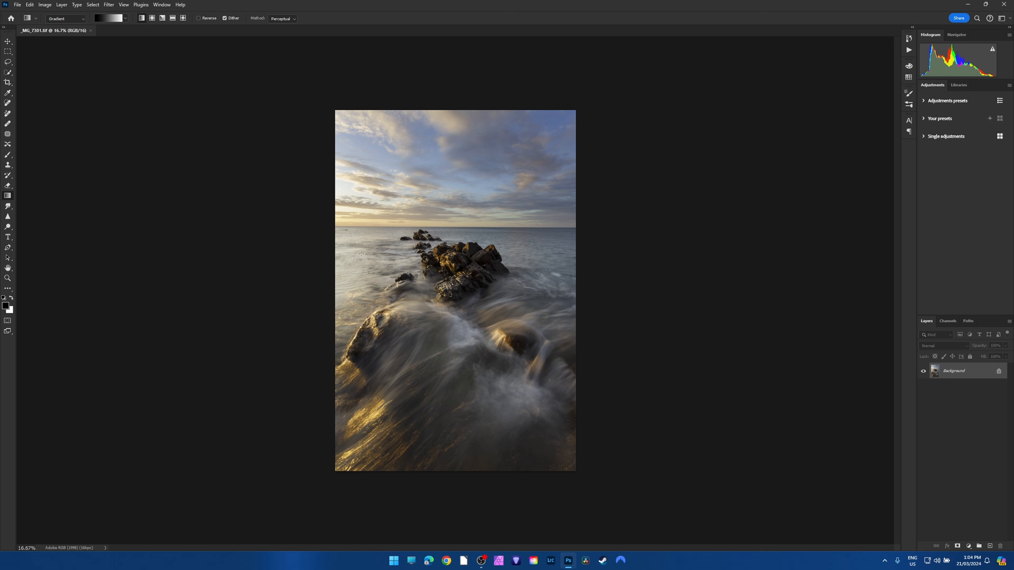
Close the saved image, reopen _MG_7301.tif in Camera Raw to view its Color settings, and cancel the raw editing.
left_click(91, 31)
left_click(17, 5)
left_click(25, 22)
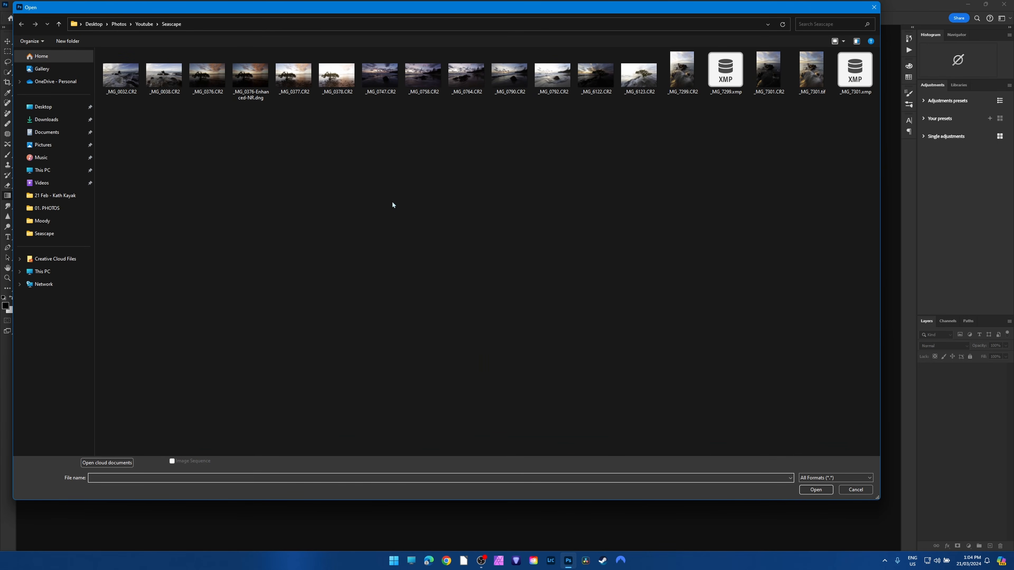
double_click(811, 70)
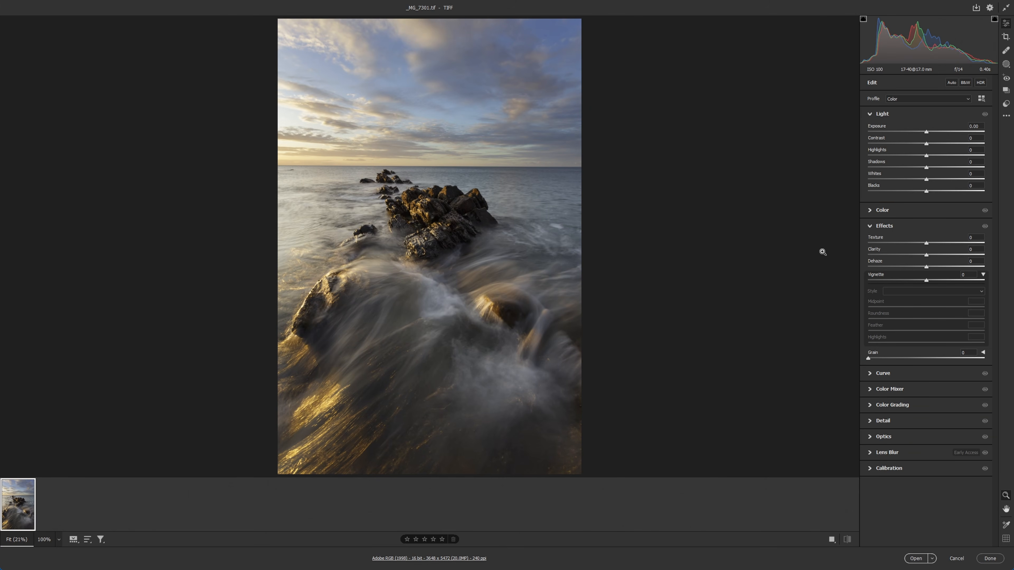
left_click(913, 209)
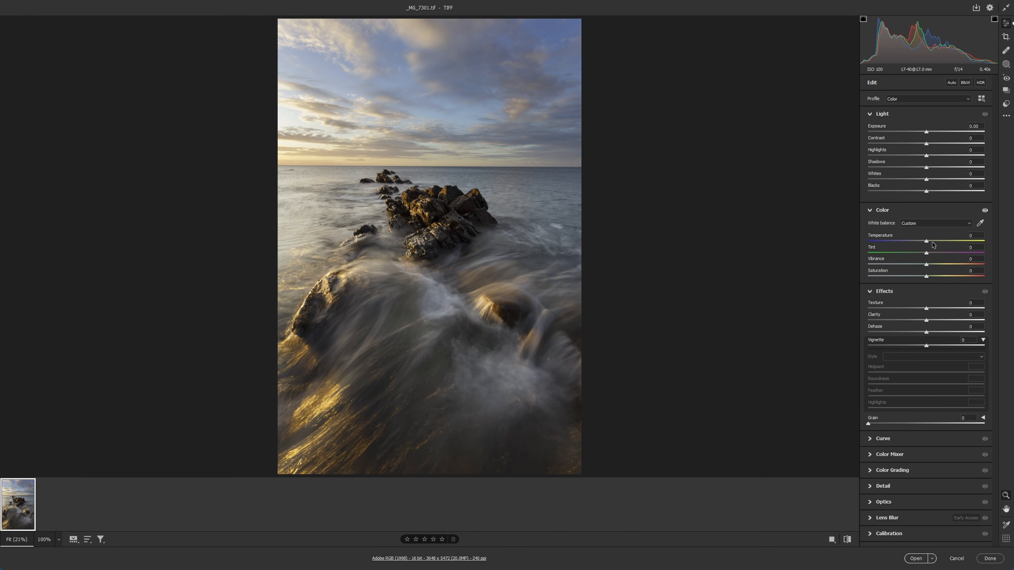
left_click(958, 558)
left_click(528, 217)
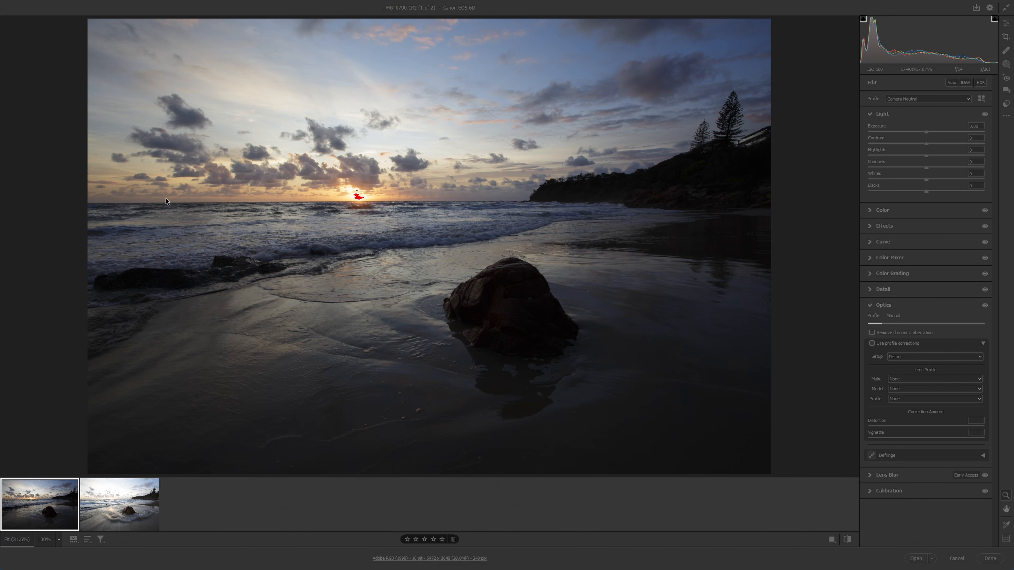
Alternate between the beach exposures _MG_0790.CR2 and _MG_0792.CR2 to compare their clipped highlights, shadows and histograms.
left_click(155, 515)
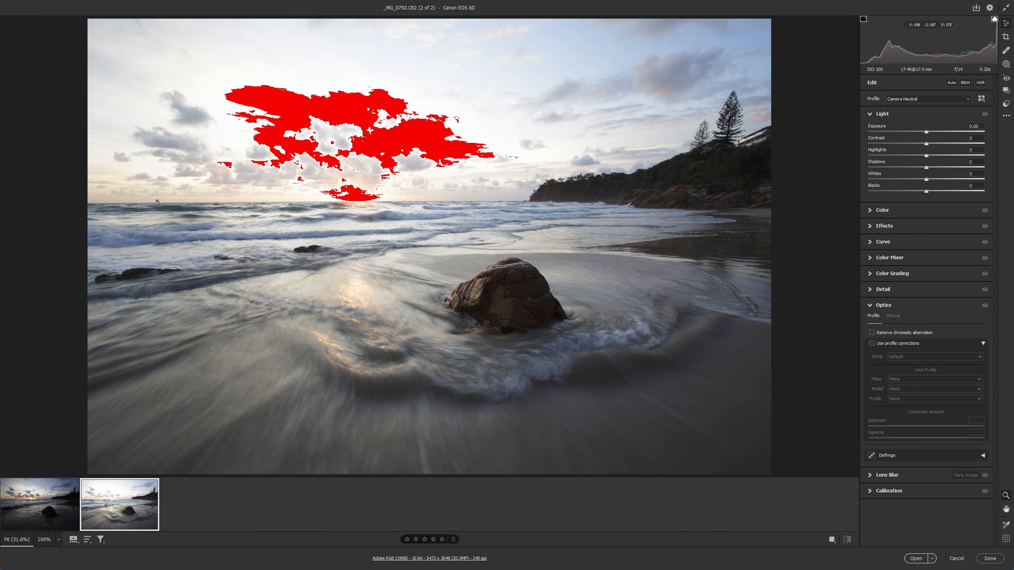
left_click(38, 508)
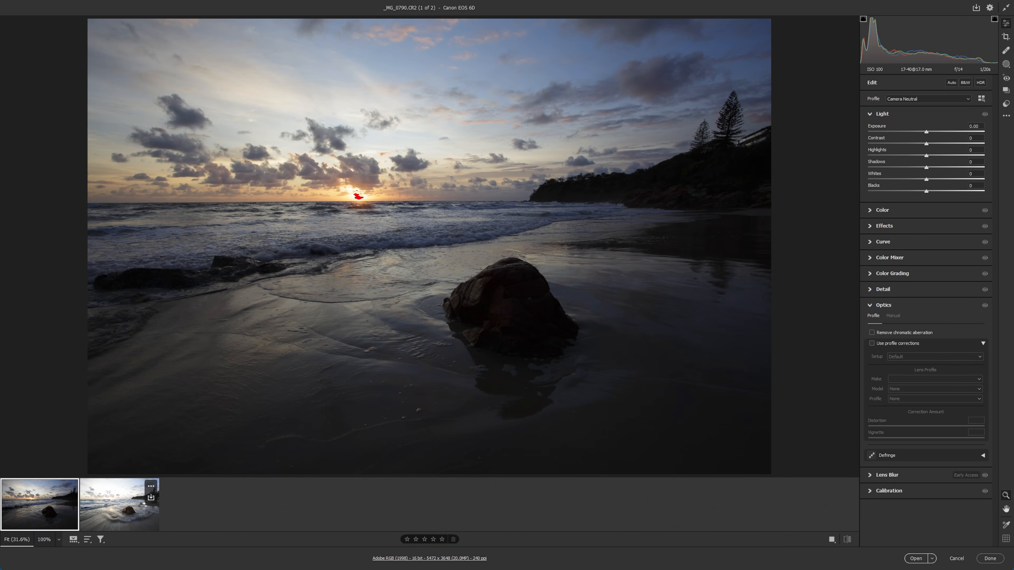
left_click(130, 511)
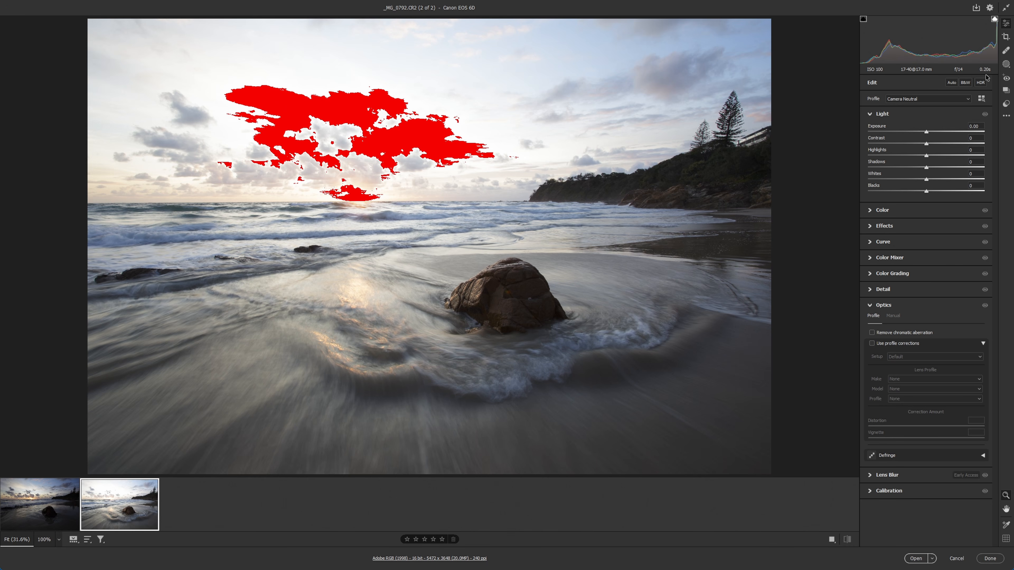
left_click(31, 517)
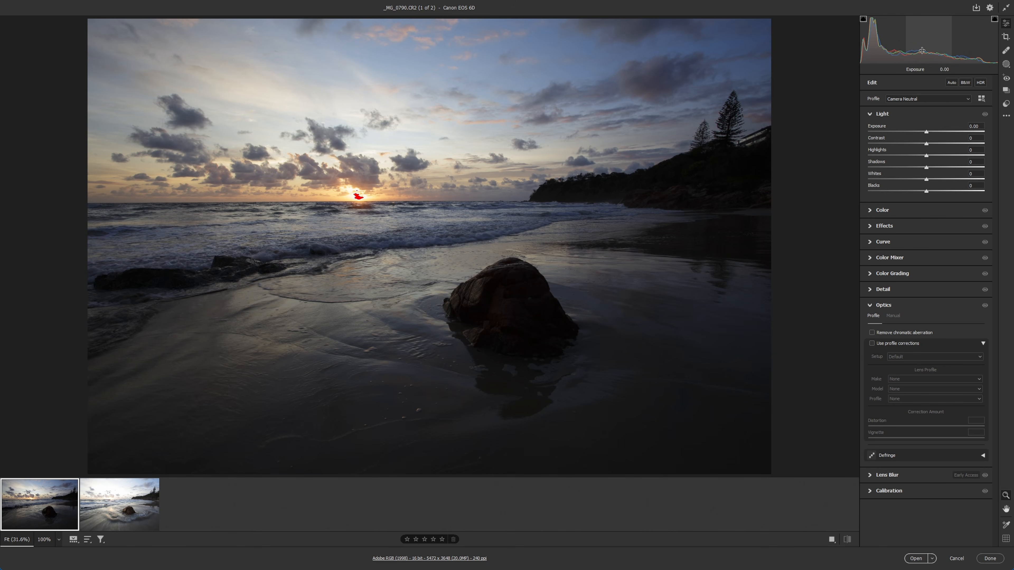
left_click(117, 517)
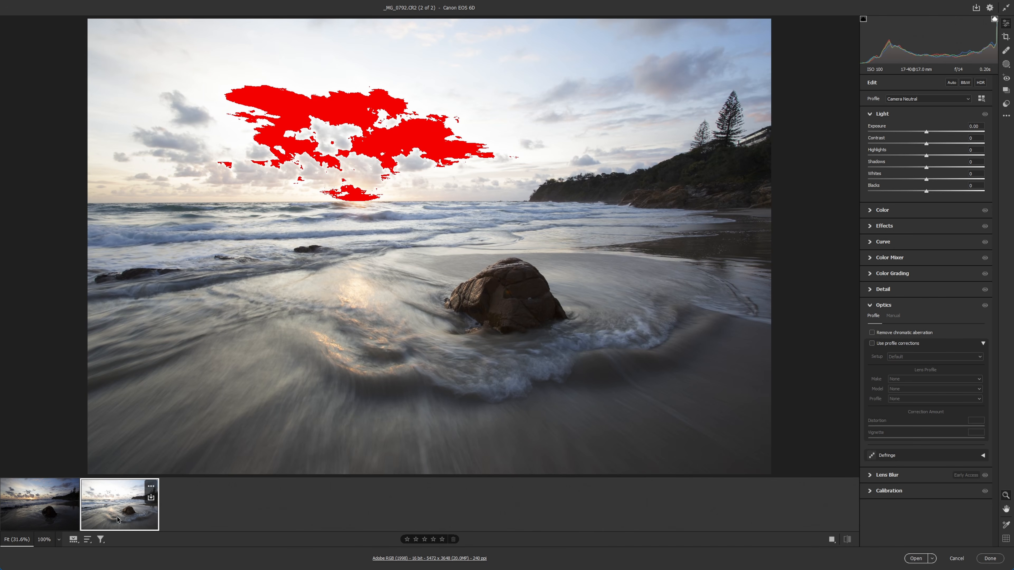
left_click(27, 512)
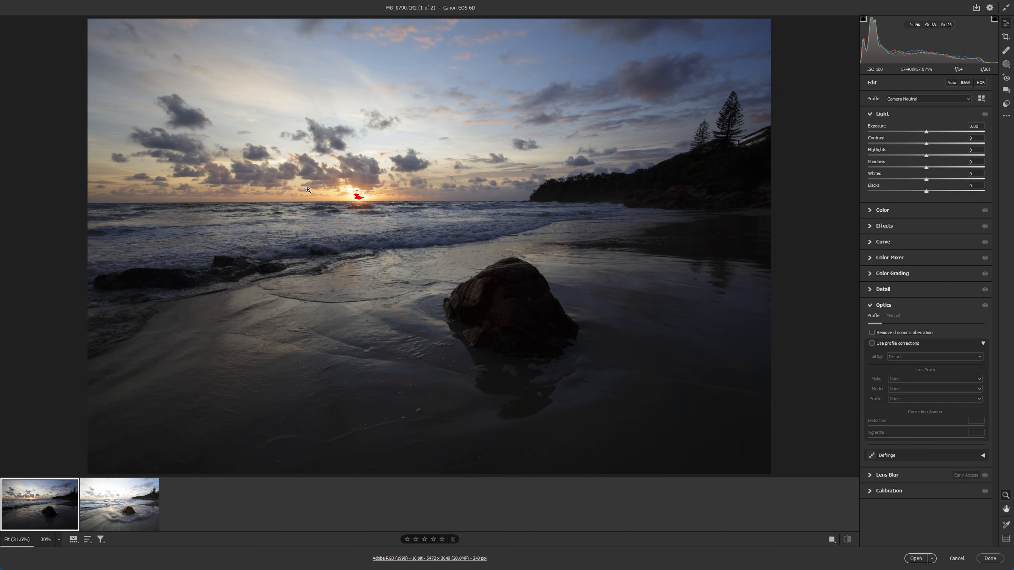
left_click(111, 514)
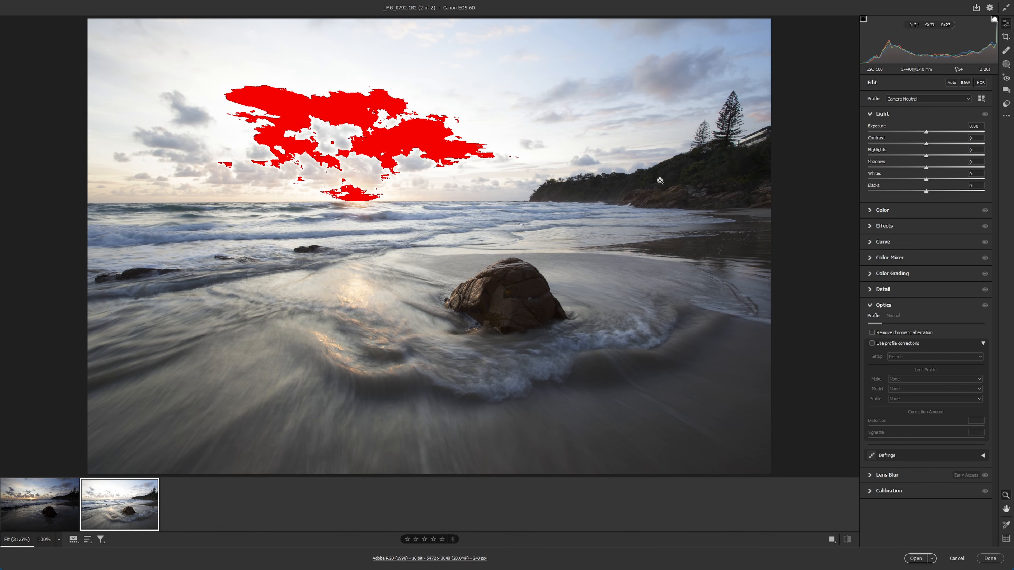
Inspect the trees and rocky headland at 100% in both beach exposures to compare shadow detail and edges.
left_click(699, 173)
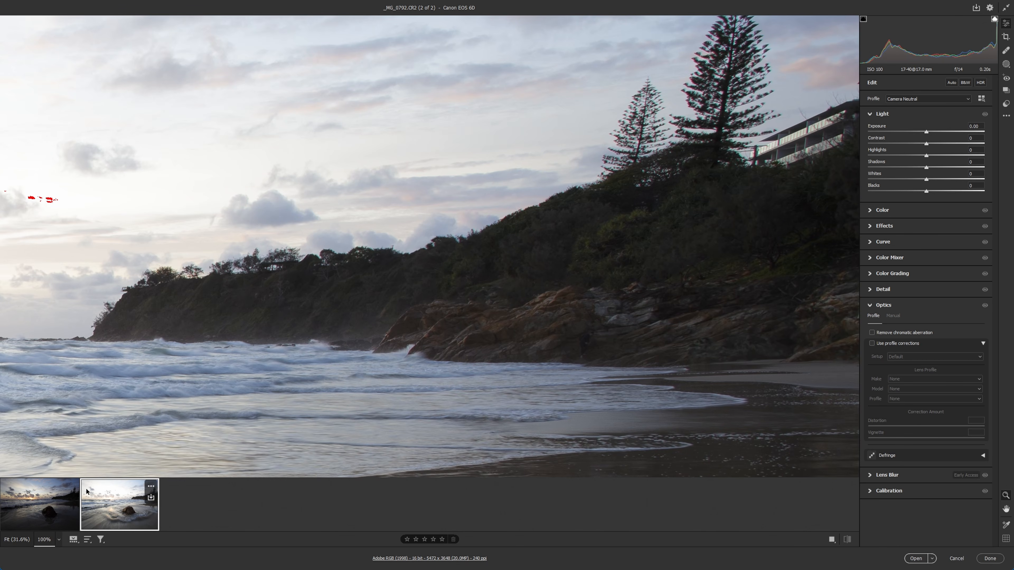
left_click(41, 503)
left_click(700, 168)
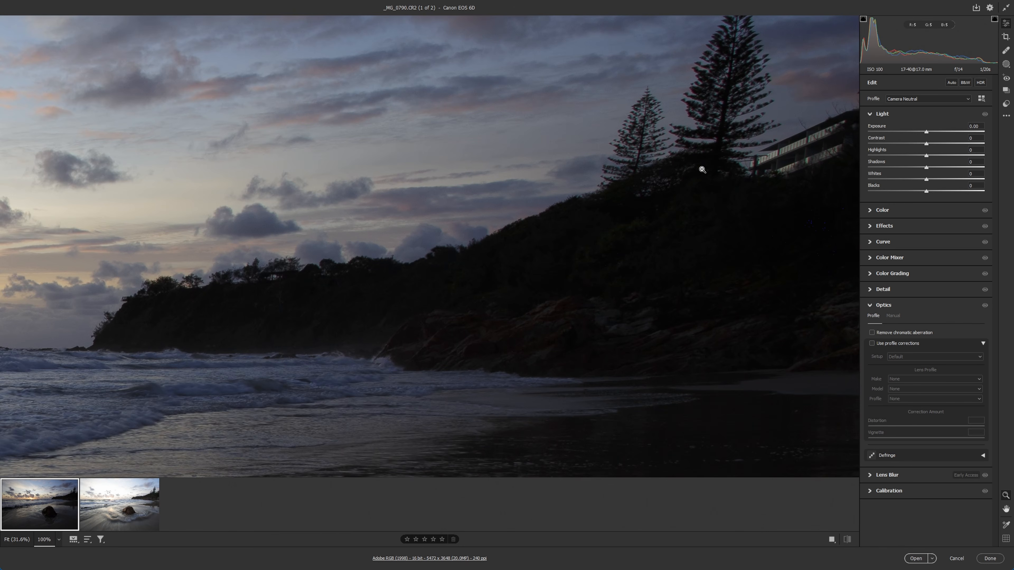
left_click(613, 277)
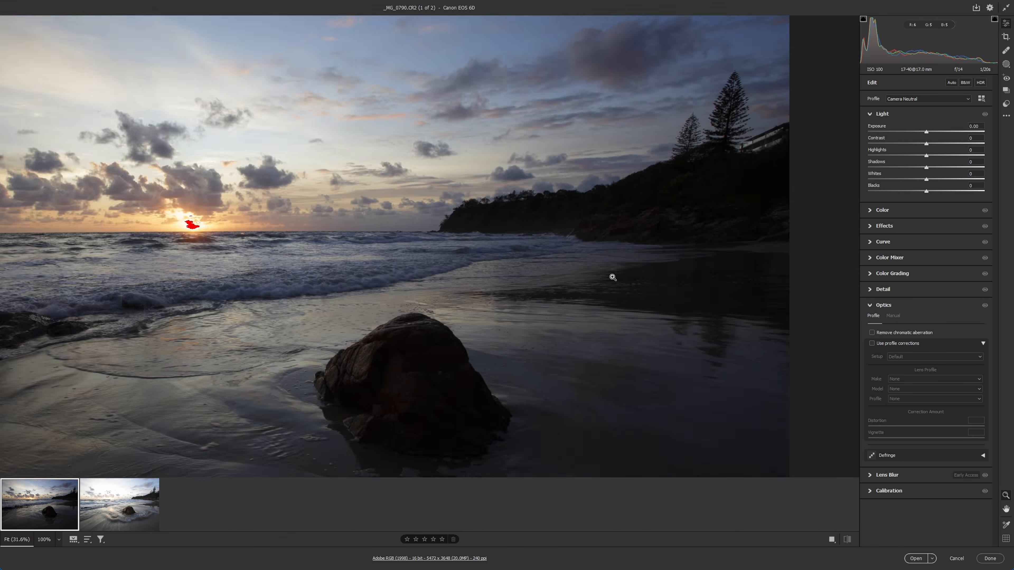
left_click(118, 514)
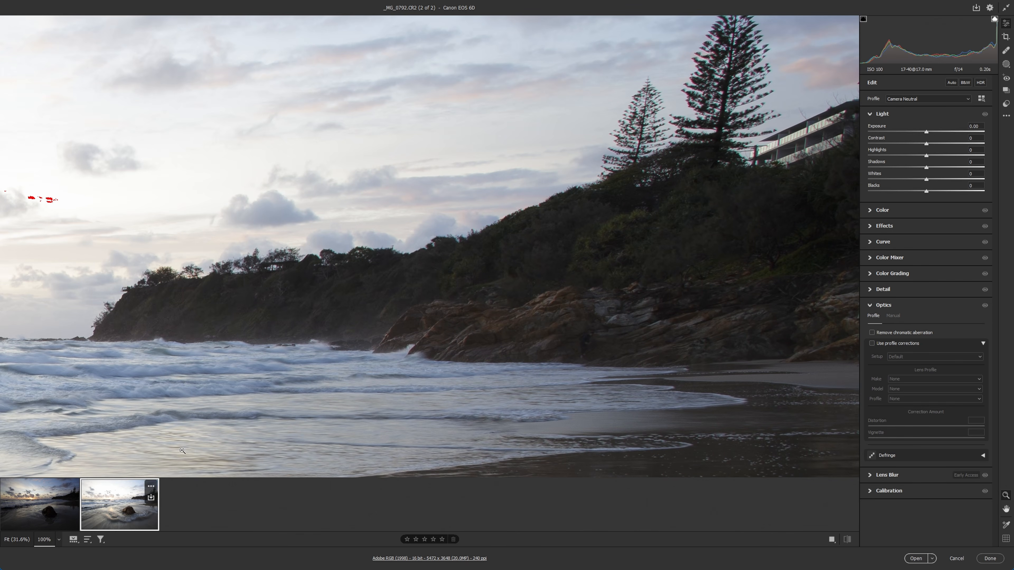
left_click(553, 314)
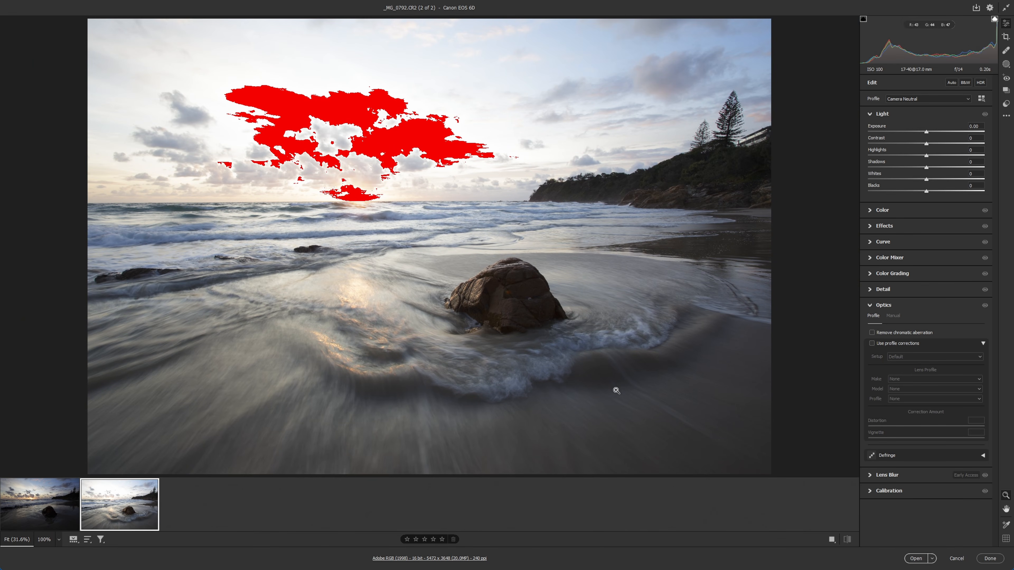
Select both beach exposures together for shared editing, with the darker _MG_0790.CR2 as the displayed image.
left_click(53, 508)
left_click(110, 511)
key("ctrl+a")
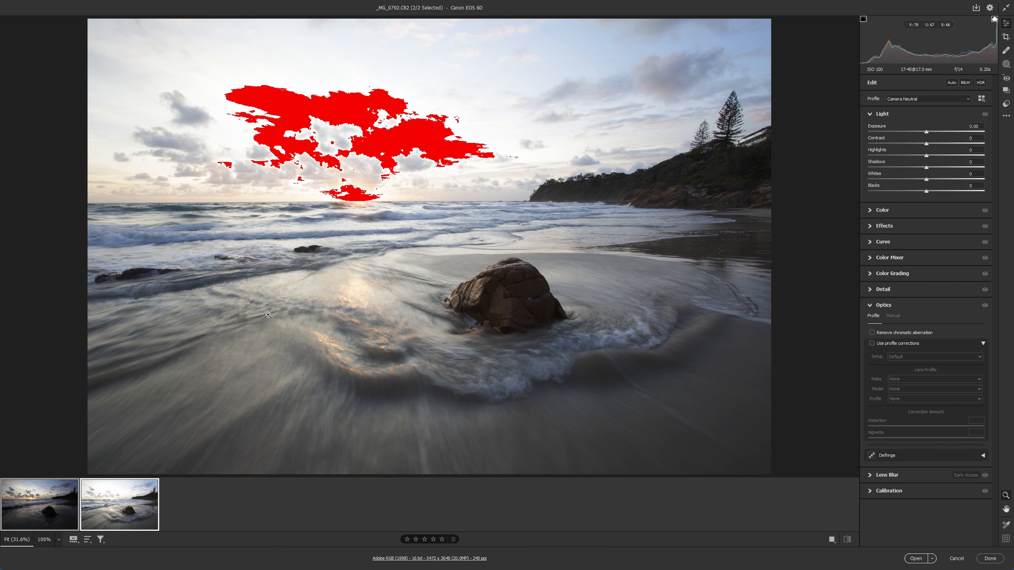
left_click(39, 524)
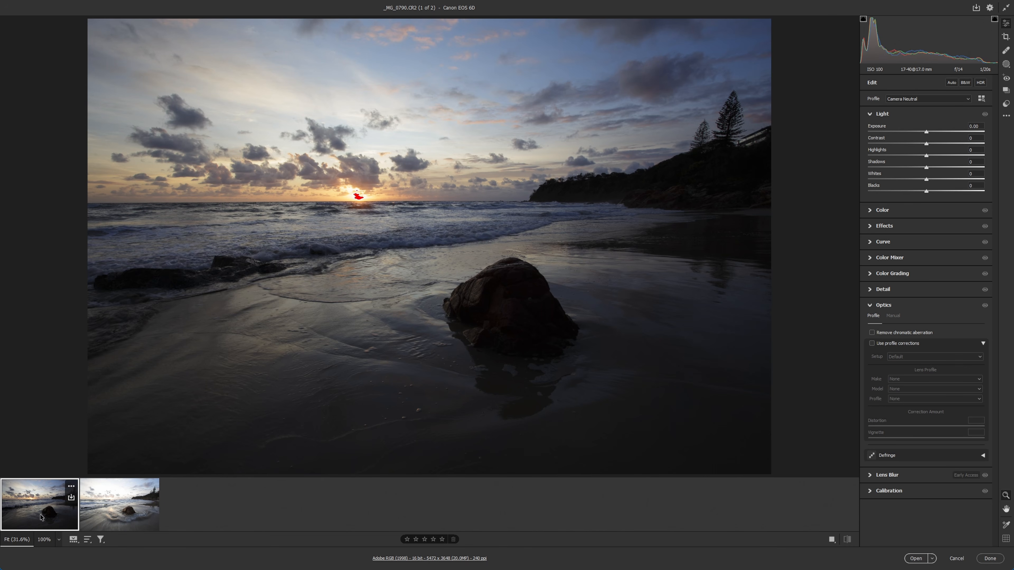
left_click(102, 519, "ctrl")
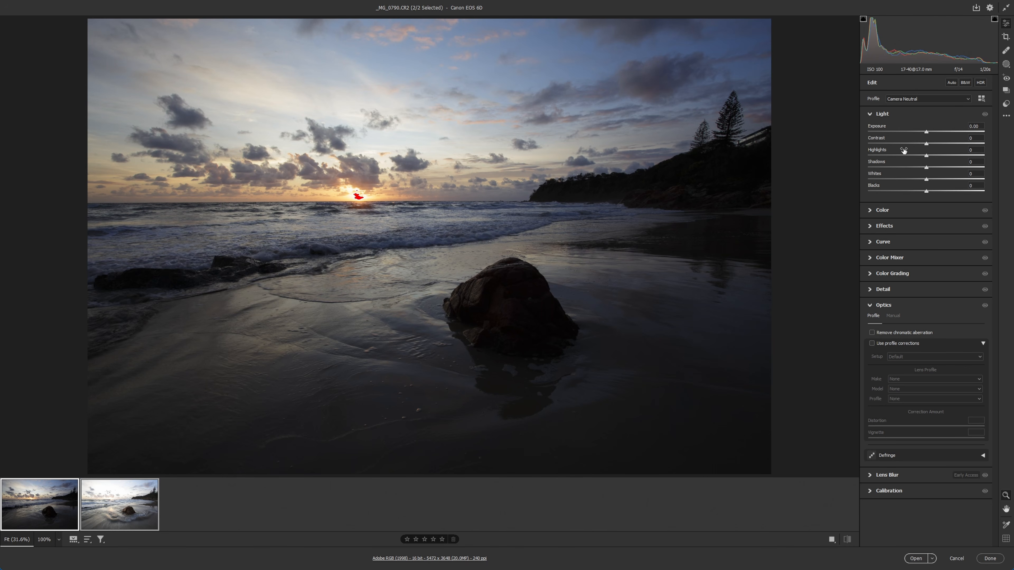
Apply the Landscape user preset to both selected beach exposures and return to their edit settings.
left_click(1006, 104)
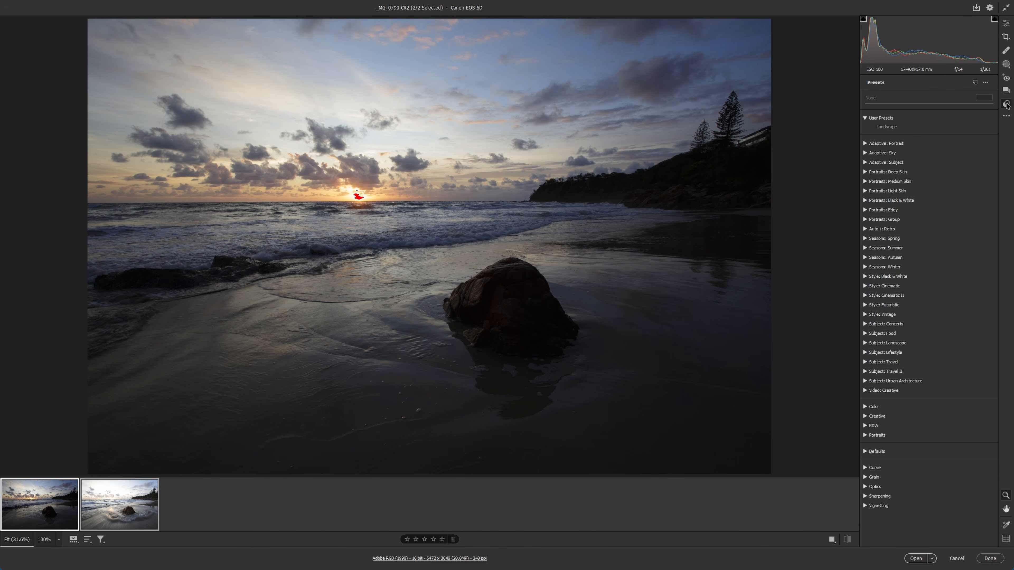
left_click(896, 127)
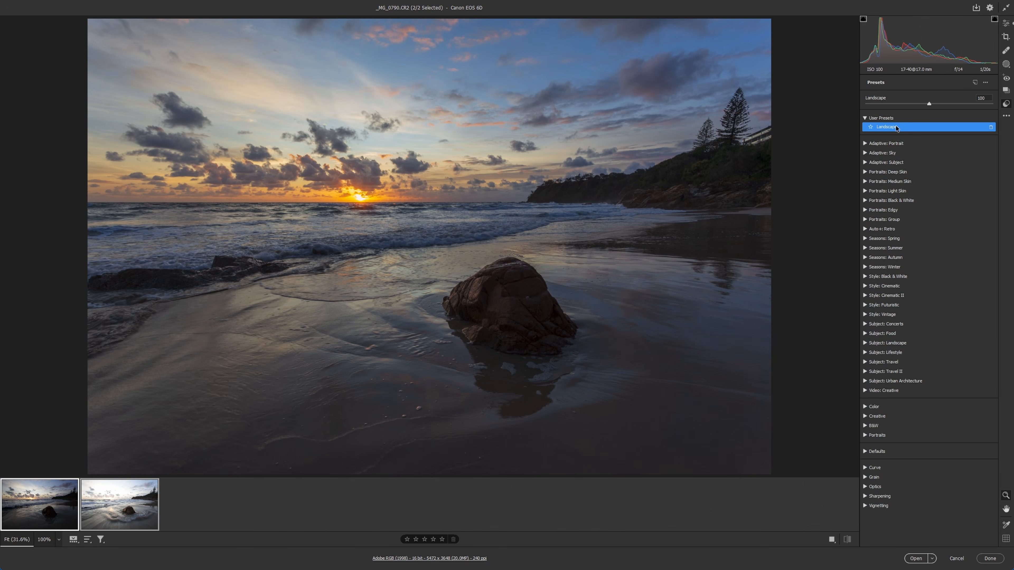
left_click(1005, 22)
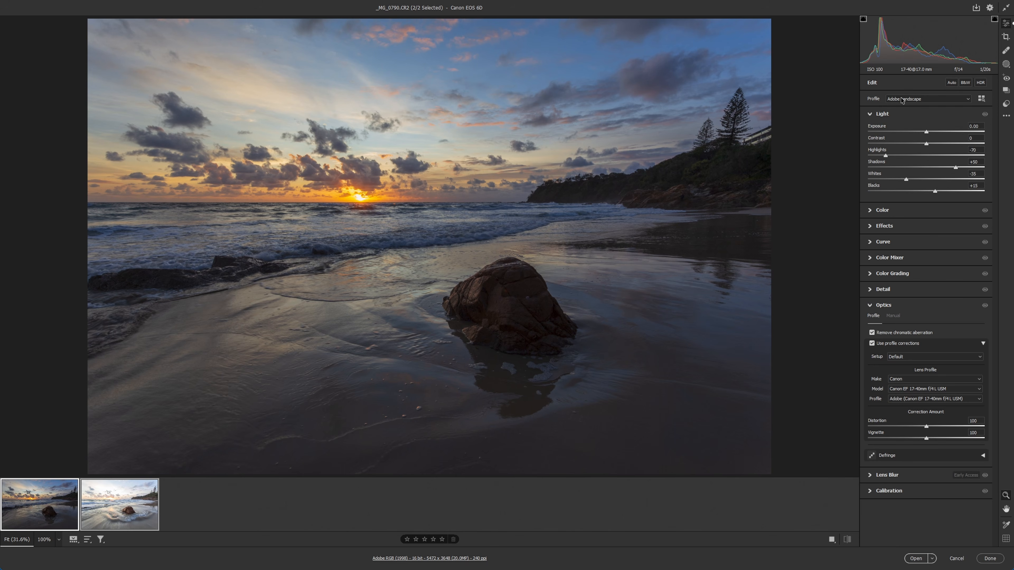
Keep the Adobe Landscape profile and set the white balance of both exposures to Temperature 6750 and Tint +10.
left_click(903, 100)
left_click(911, 114)
left_click(870, 210)
left_click_drag(907, 241, 932, 252)
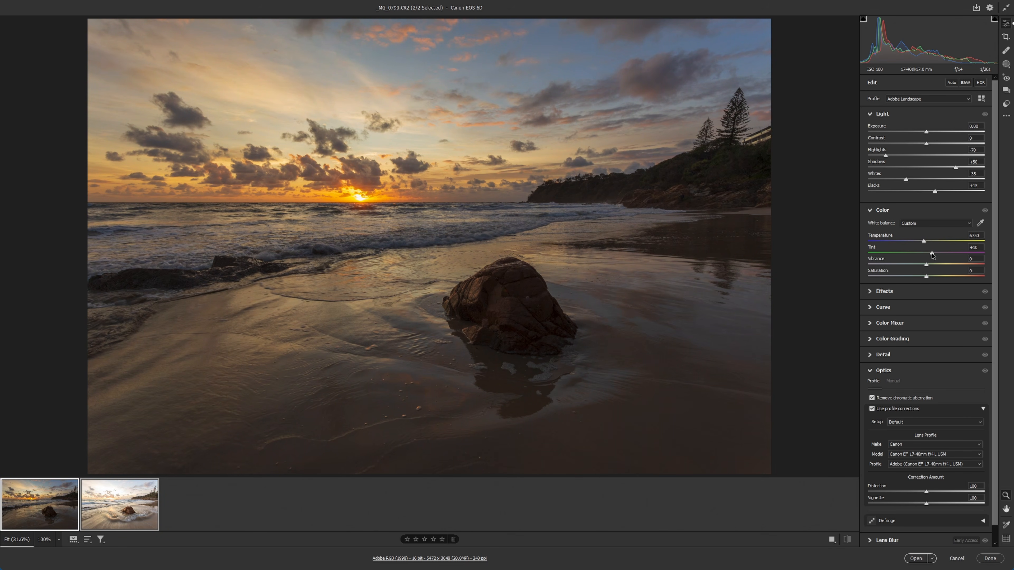
Compare the two beach exposures individually, and set the Exposure of the brighter _MG_0792.CR2 to -1.00.
left_click(33, 515)
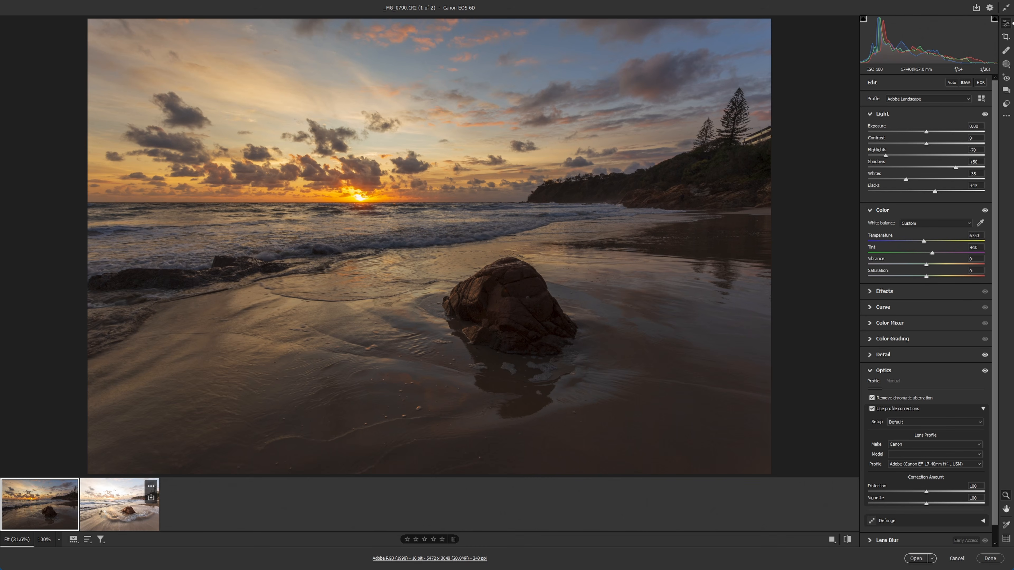
left_click(103, 516)
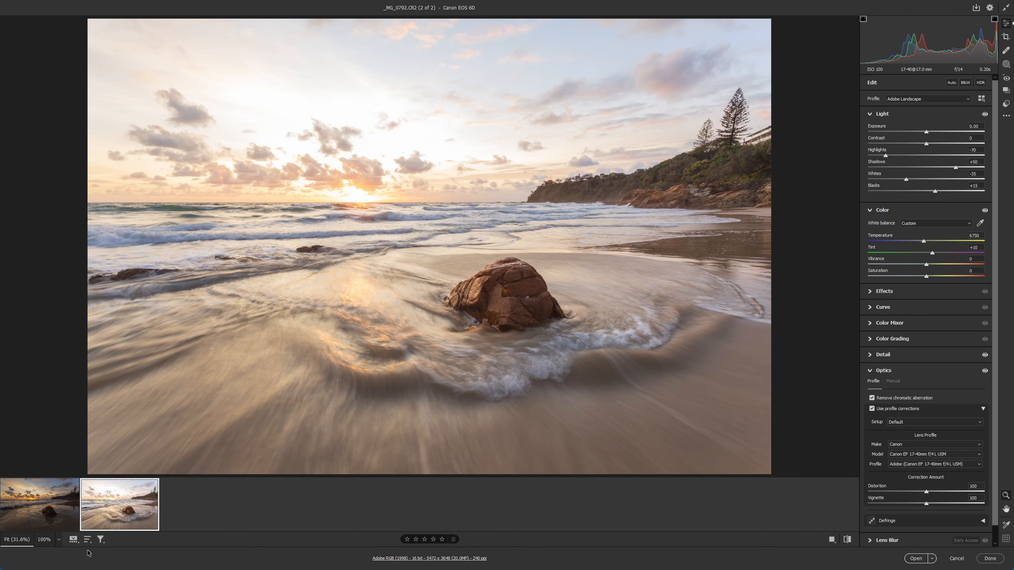
left_click(40, 518)
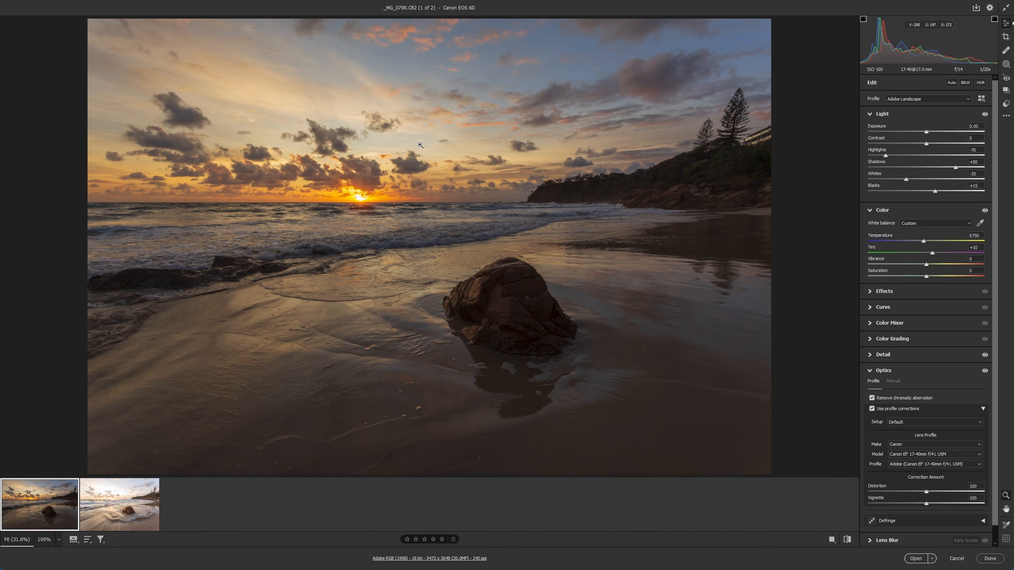
left_click(133, 509)
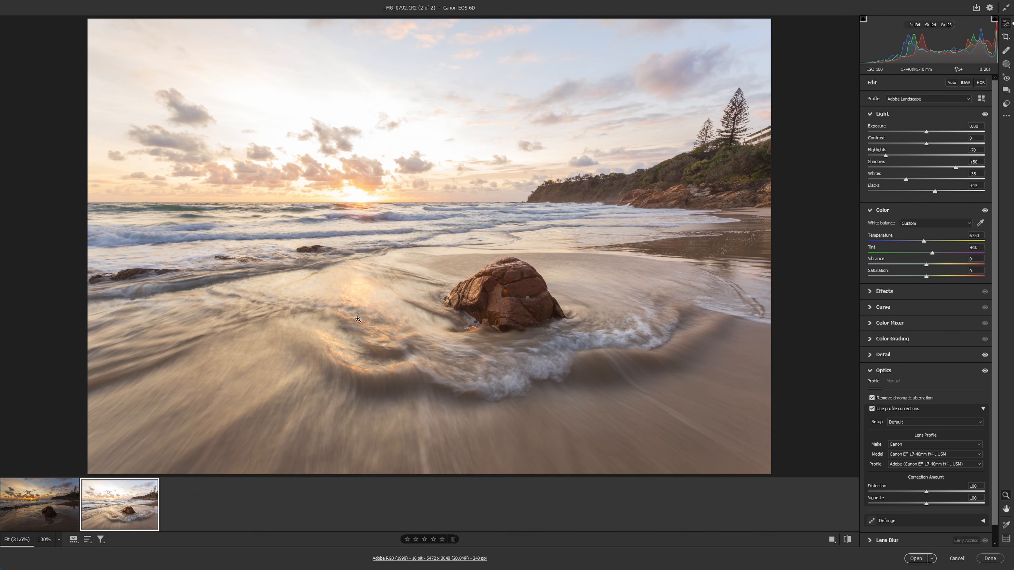
left_click_drag(926, 132, 915, 134)
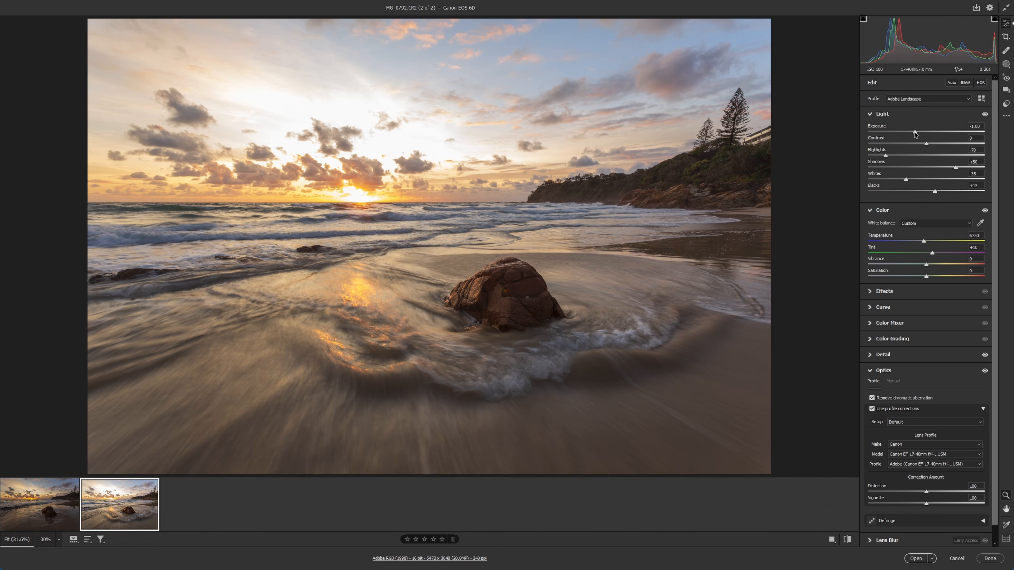
Inspect the sun and surrounding clouds at 100% in both exposures to compare highlight detail.
left_click(367, 158)
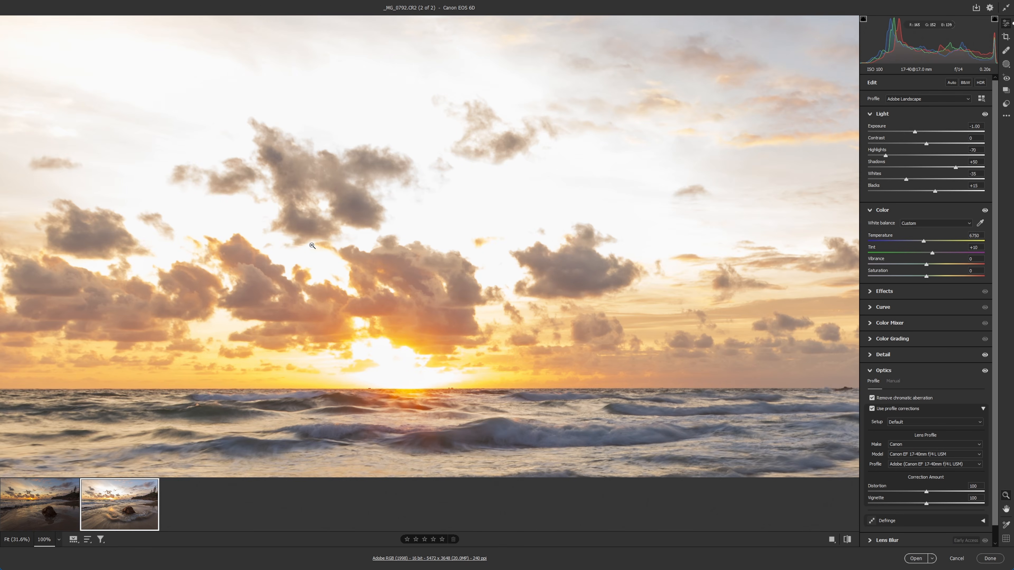
left_click(470, 204)
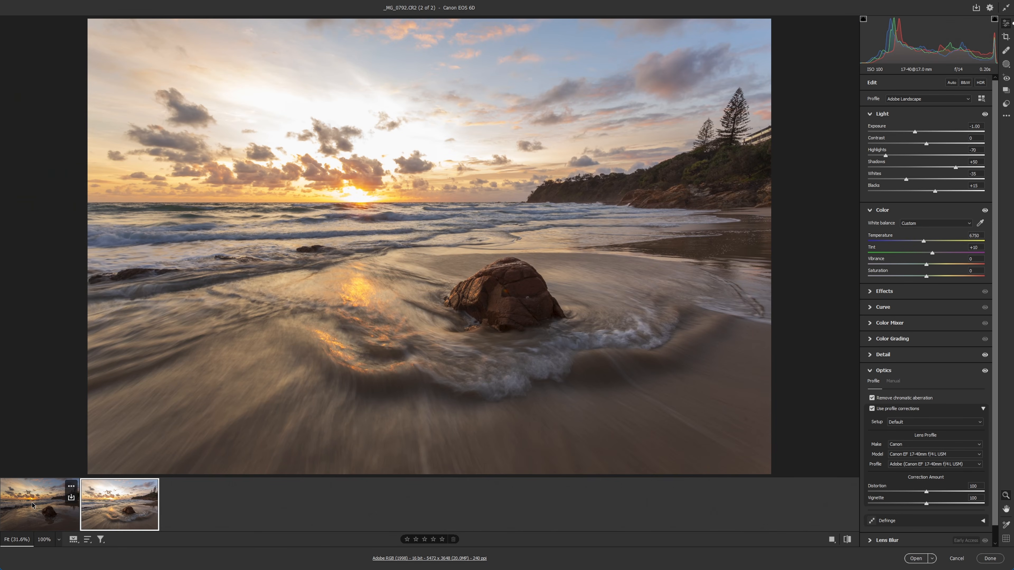
left_click(35, 500)
left_click(362, 163)
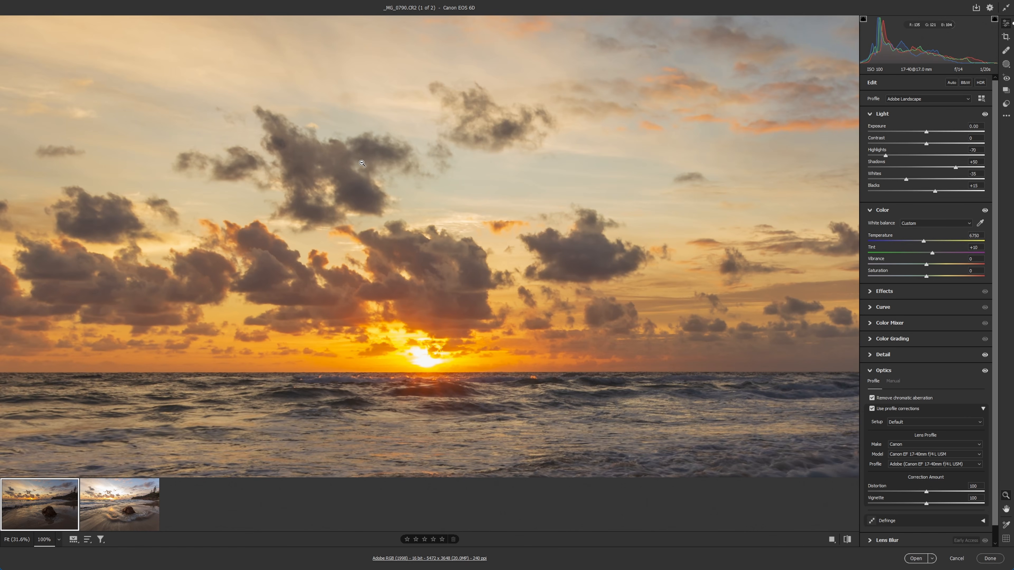
left_click(362, 164)
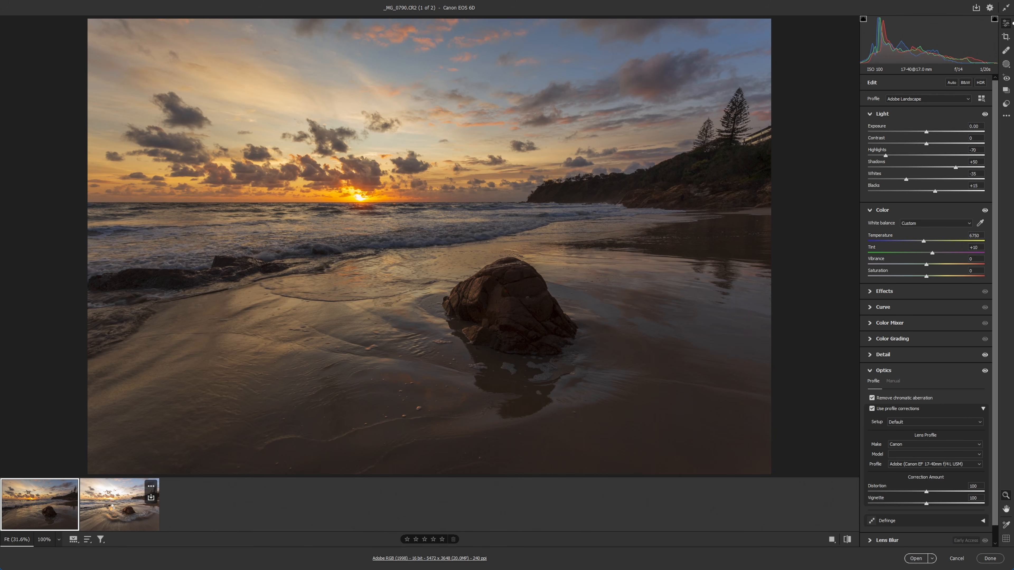
left_click(142, 526)
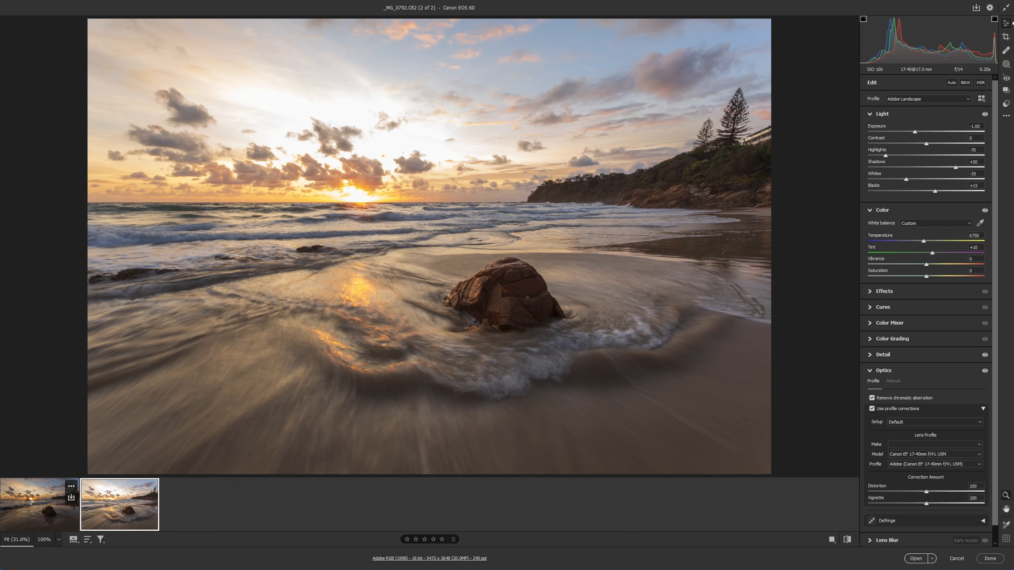
left_click(29, 504)
Select both beach exposures and open them as separate documents in Photoshop.
left_click(95, 507)
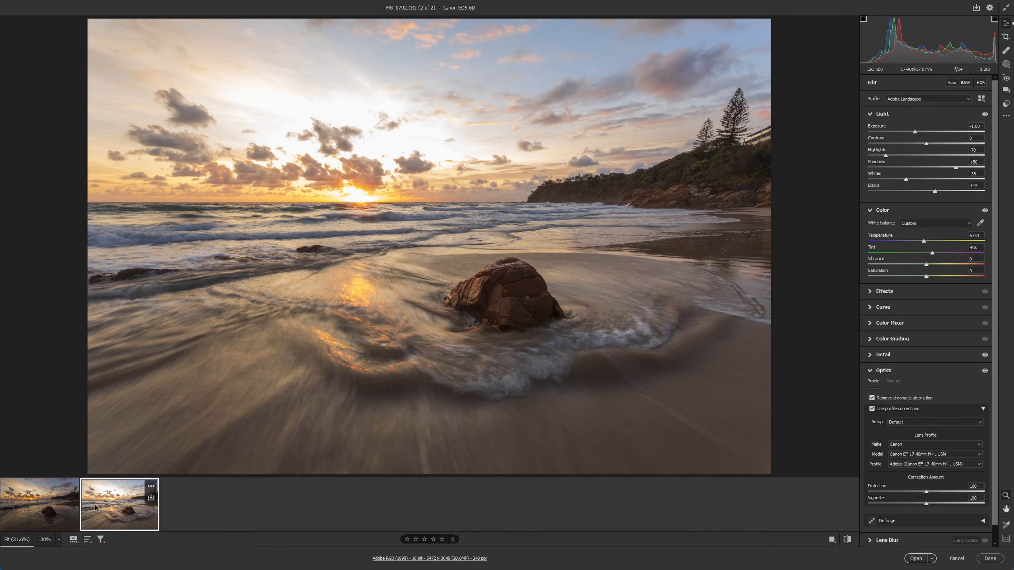
key("ctrl+a")
left_click(916, 559)
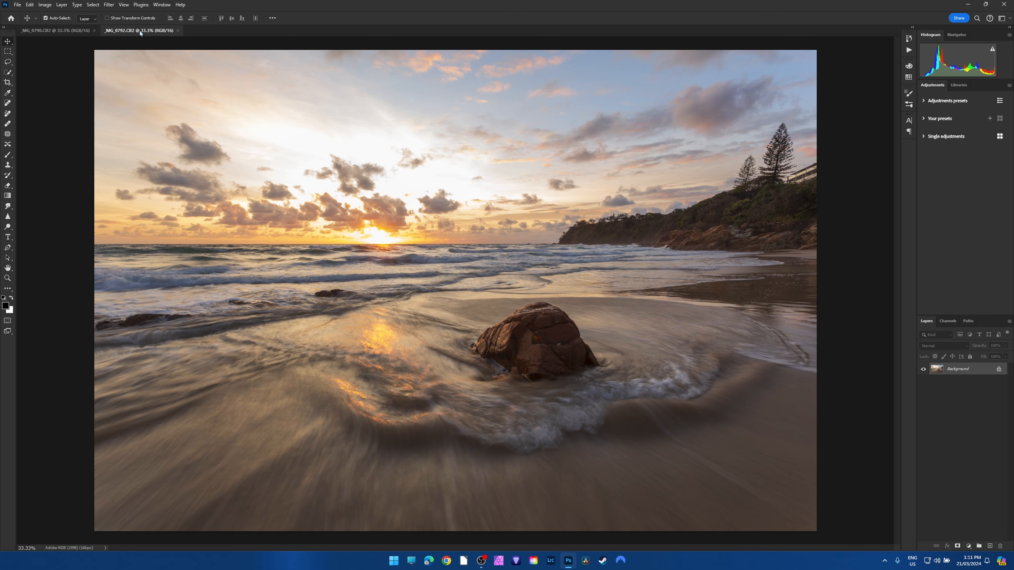
Stack the brighter _MG_0792.CR2 as an aligned layer above _MG_0790.CR2, and close the brighter source document without saving.
left_click_drag(140, 29, 152, 164)
left_click(8, 43)
left_click_drag(428, 200, 413, 136)
left_click(836, 164)
left_click(509, 203)
left_click_drag(147, 158, 141, 97)
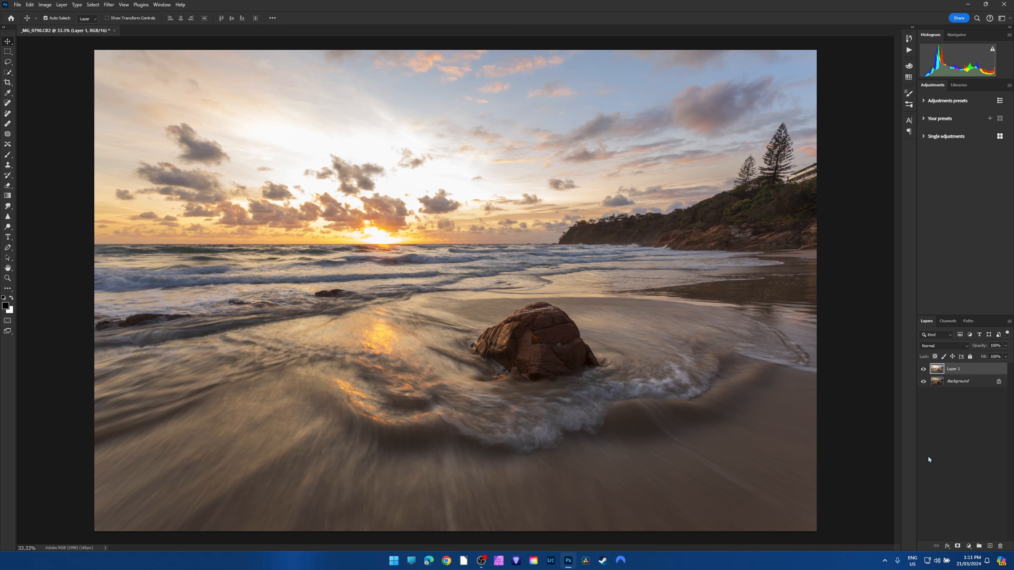
Check the alignment of Layer 1 against the Background, and add a white layer mask to Layer 1.
left_click(923, 370)
left_click(923, 369)
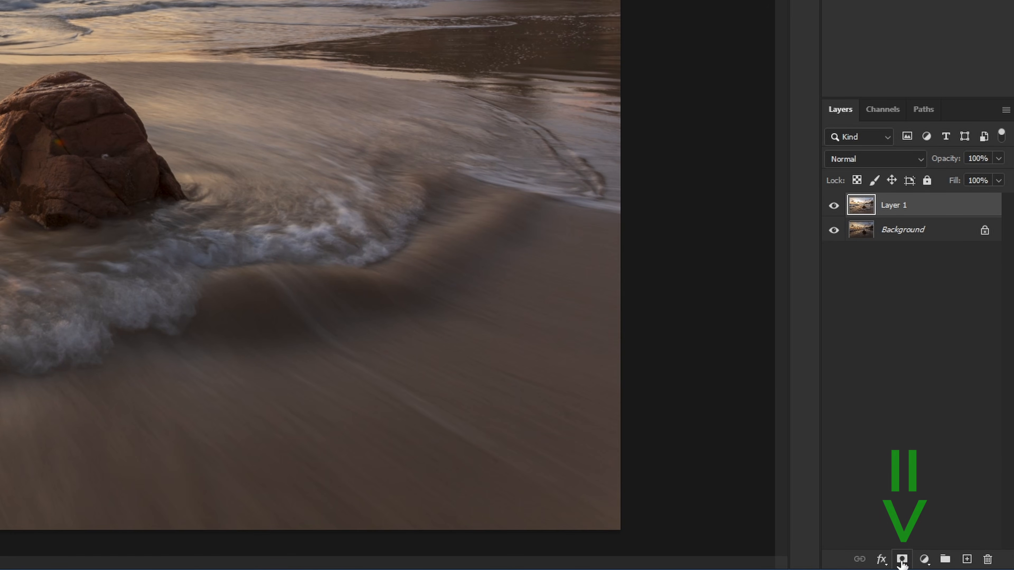
left_click(901, 559)
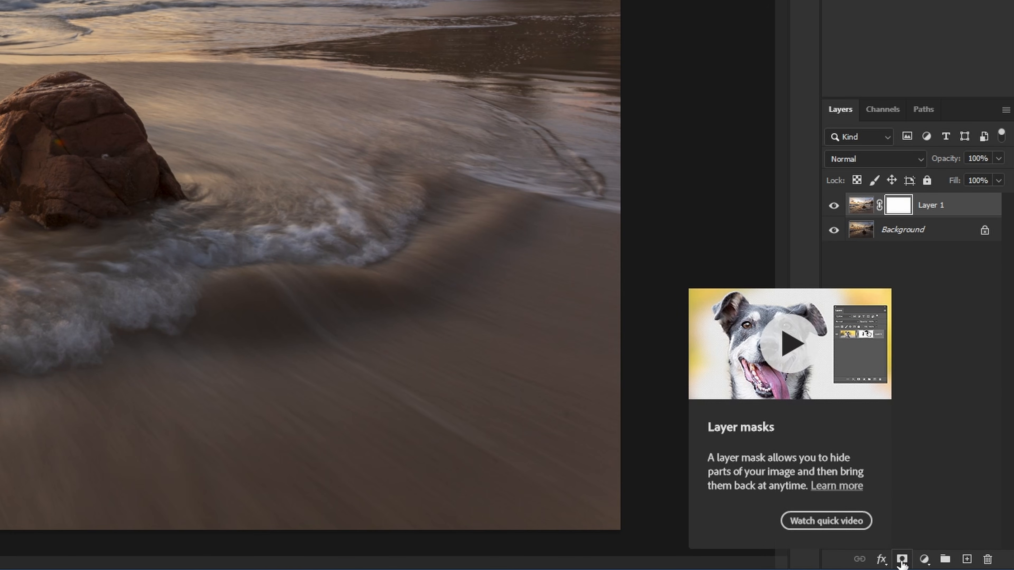
Target Layer 1's image instead of its mask, and load its RGB channel as a luminosity selection.
left_click(861, 211)
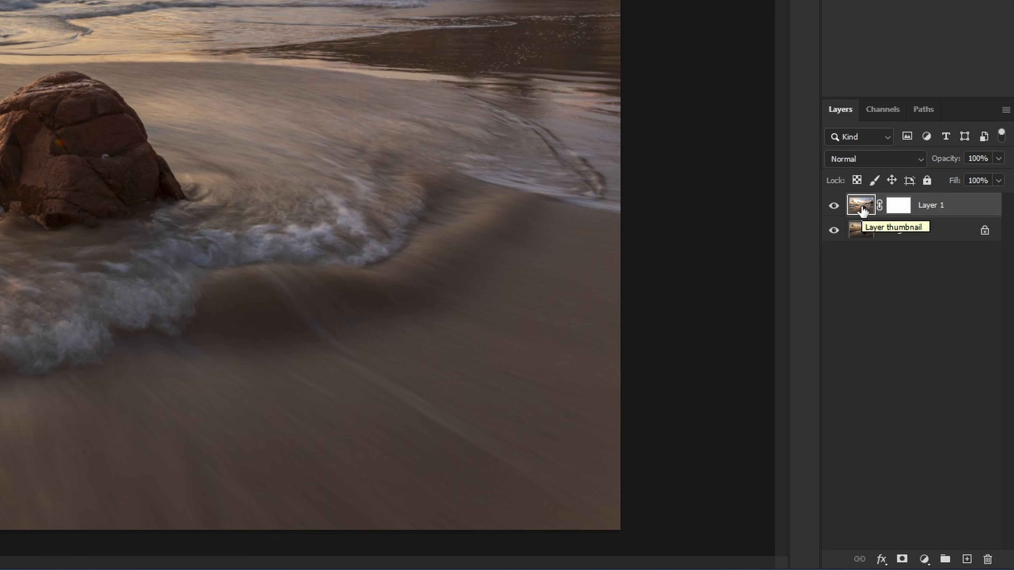
left_click(888, 114)
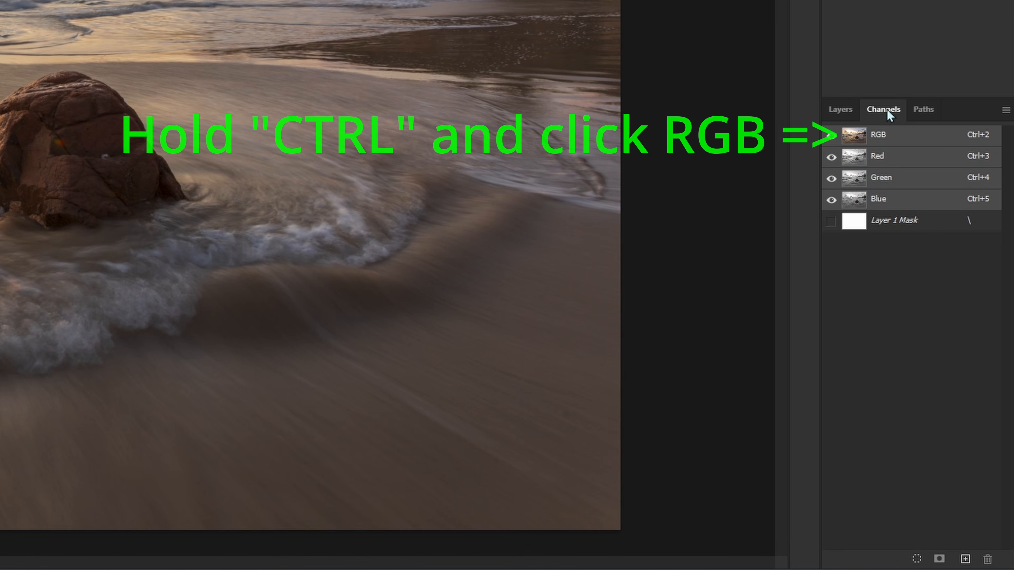
left_click(882, 141, "ctrl")
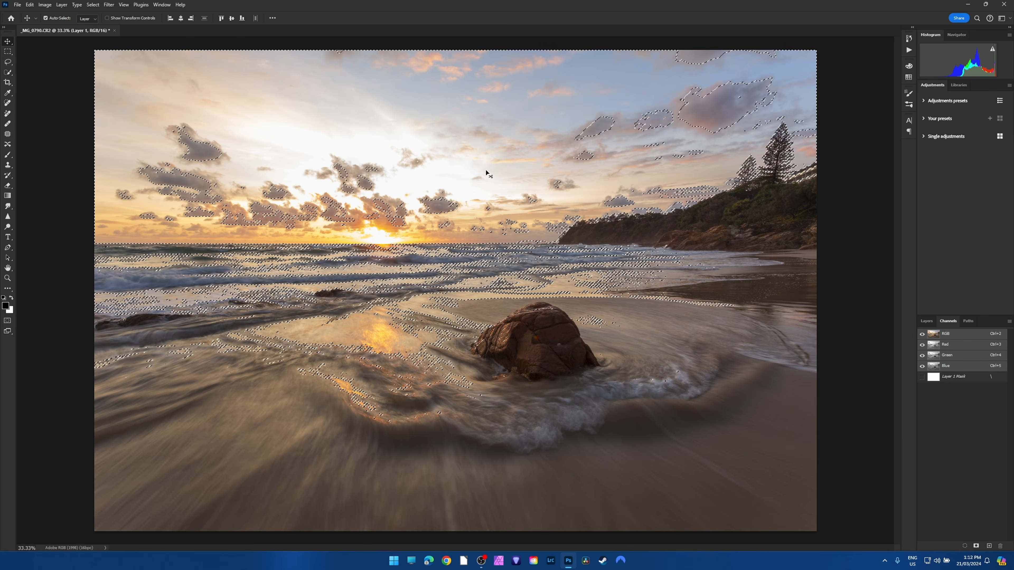
Paint black over the sky on Layer 1's mask through the luminosity selection with a reduced soft brush, and clear the selection.
left_click(925, 321)
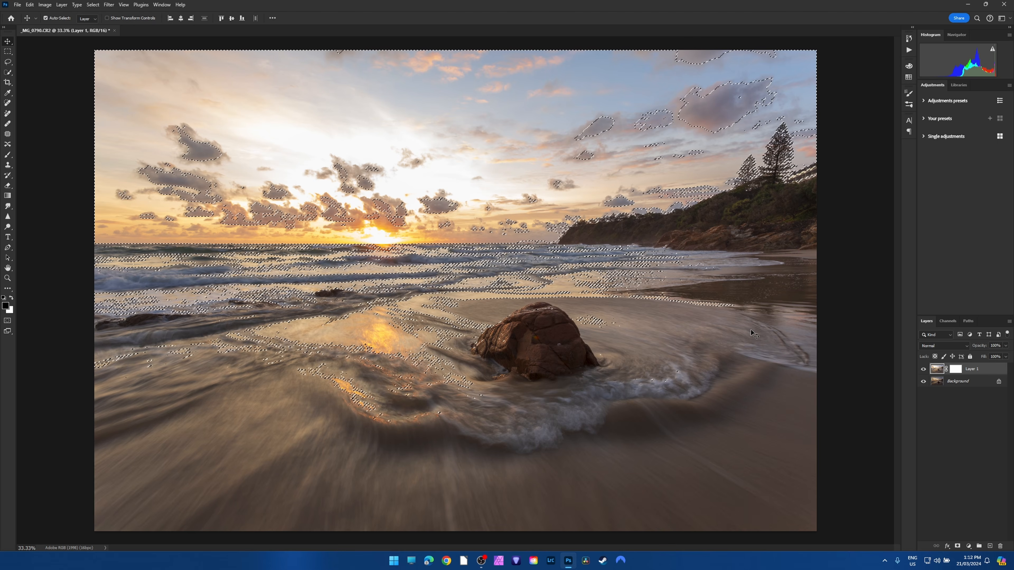
left_click(955, 370)
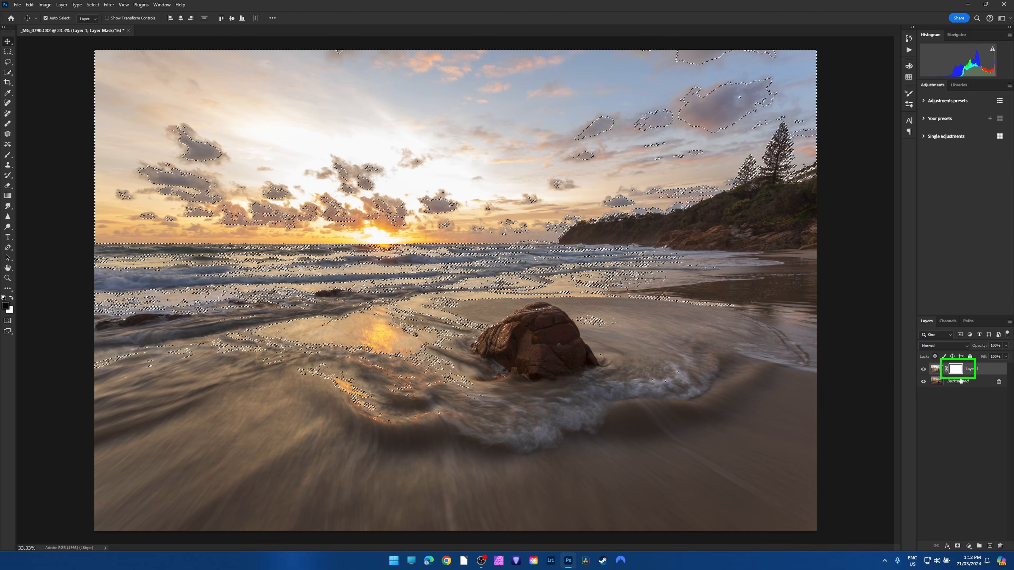
left_click(9, 156)
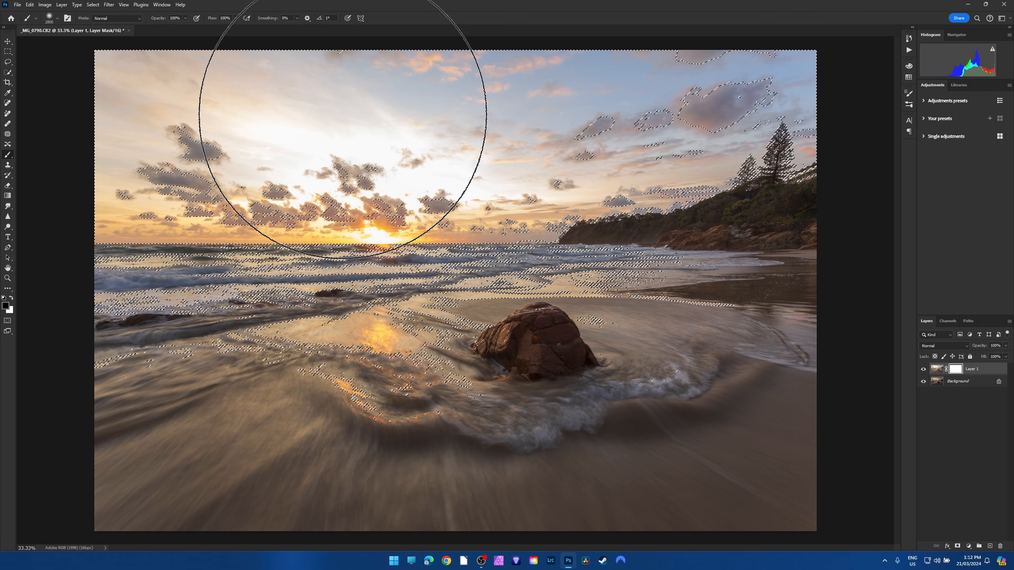
key("bracketleft")
key("bracketleft")
key("bracketleft")
key("bracketleft")
key("bracketleft")
key("bracketleft")
key("bracketleft")
key("bracketleft")
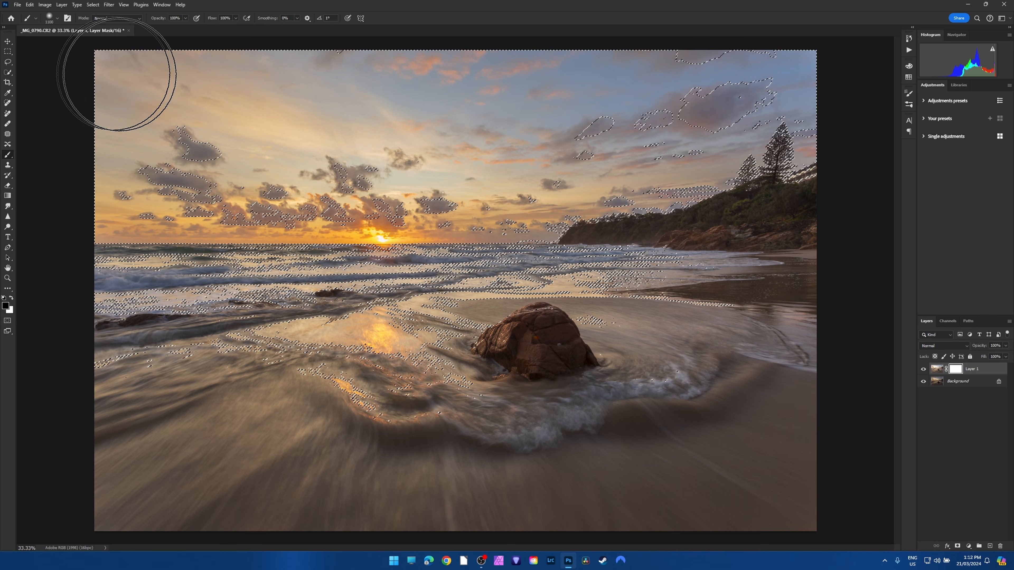
left_click_drag(91, 170, 475, 153)
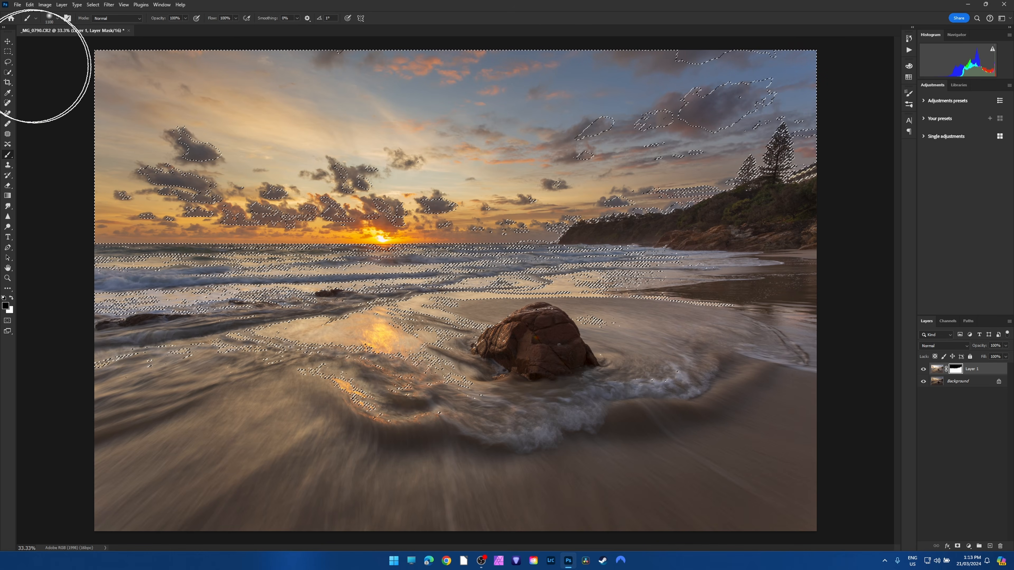
left_click(8, 62)
left_click(697, 273)
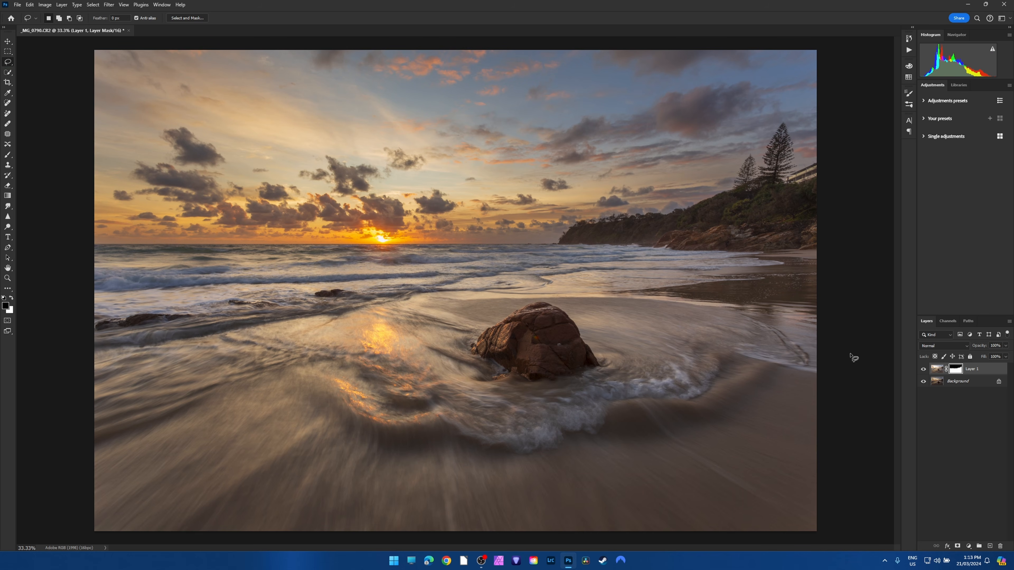
Toggle Layer 1's visibility repeatedly to compare the masked blend with the dark exposure.
left_click(923, 370)
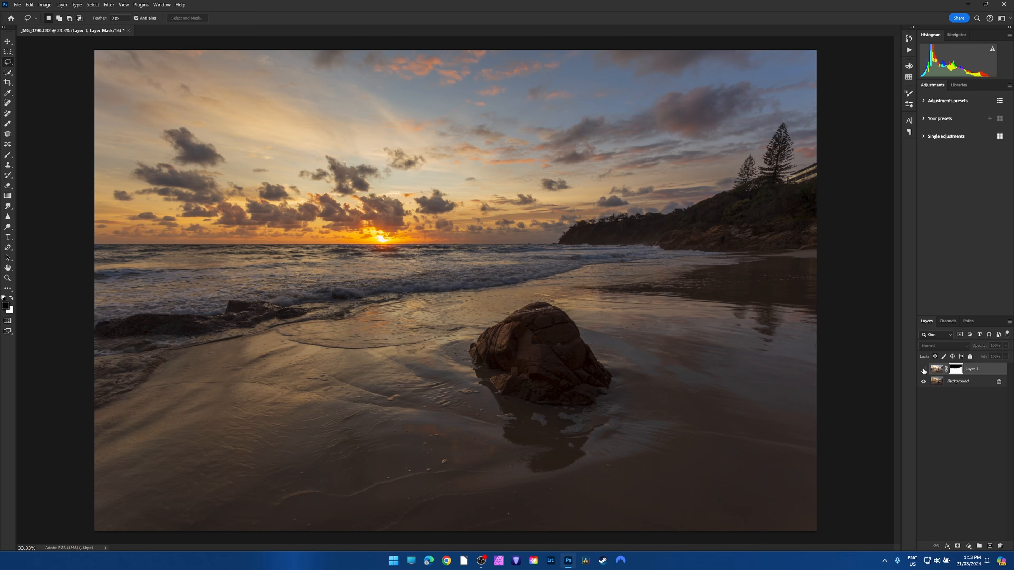
left_click(923, 370)
left_click(923, 370)
left_click(923, 370)
left_click(923, 370)
left_click(923, 370)
left_click(923, 370)
left_click(923, 369)
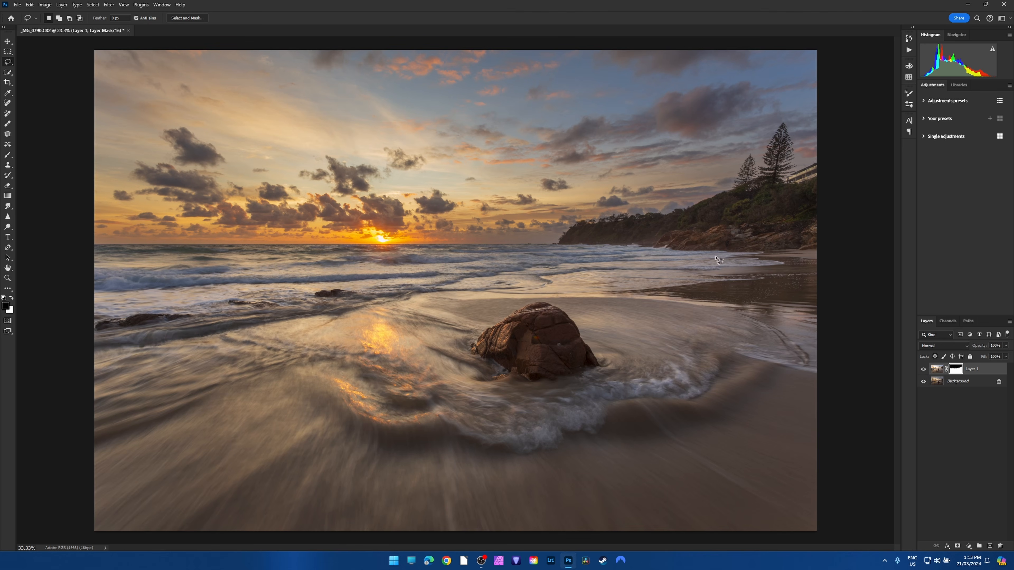
Inspect the blend along the headland, rocks and trees up close.
scroll(720, 212, "up", 5)
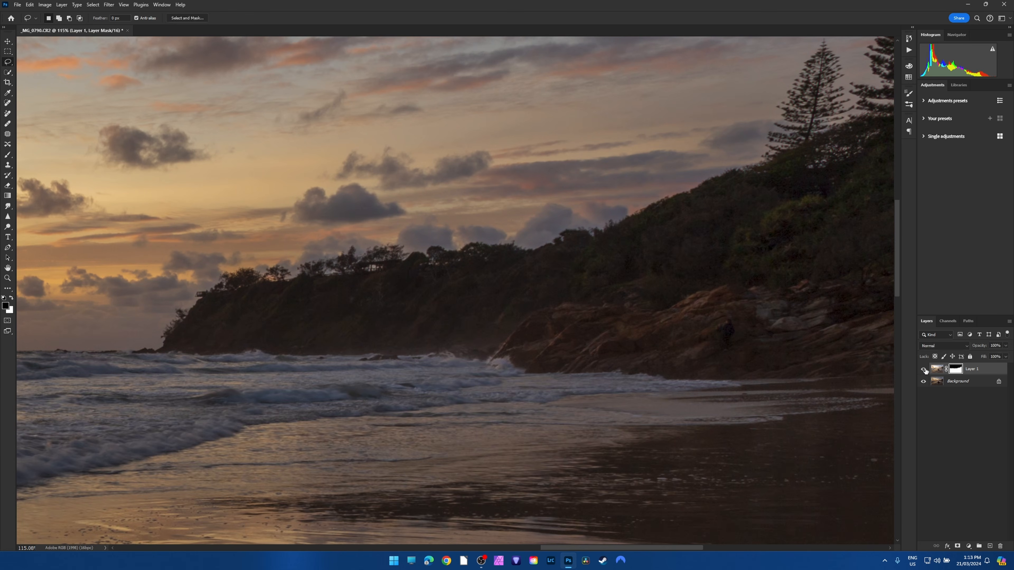
left_click(925, 371)
scroll(615, 355, "down", 12)
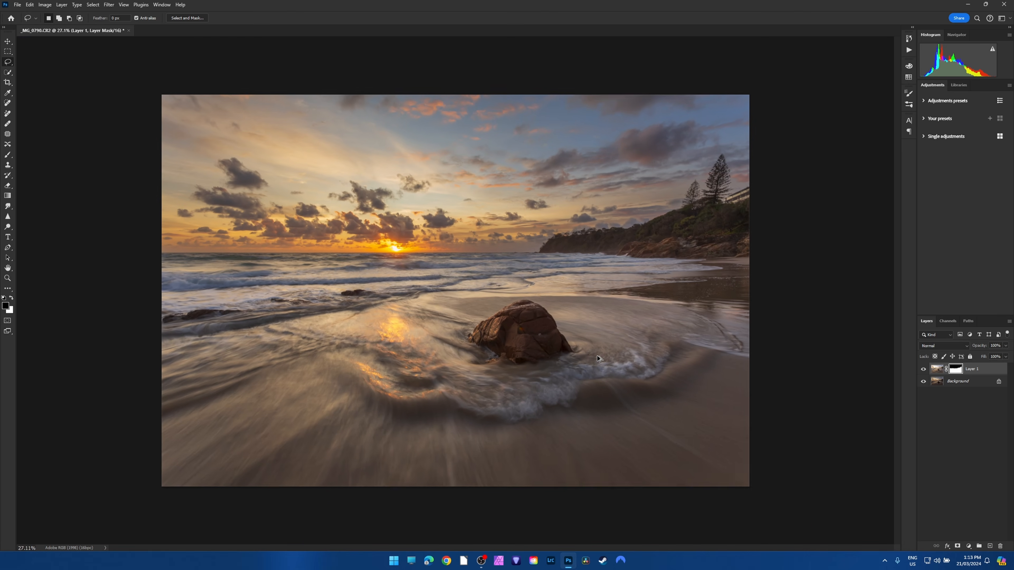
Compare the whole image with and without Layer 1, and examine the headland and foreground rock more closely.
key("ctrl+0")
left_click(923, 369)
left_click(923, 370)
left_click(923, 370)
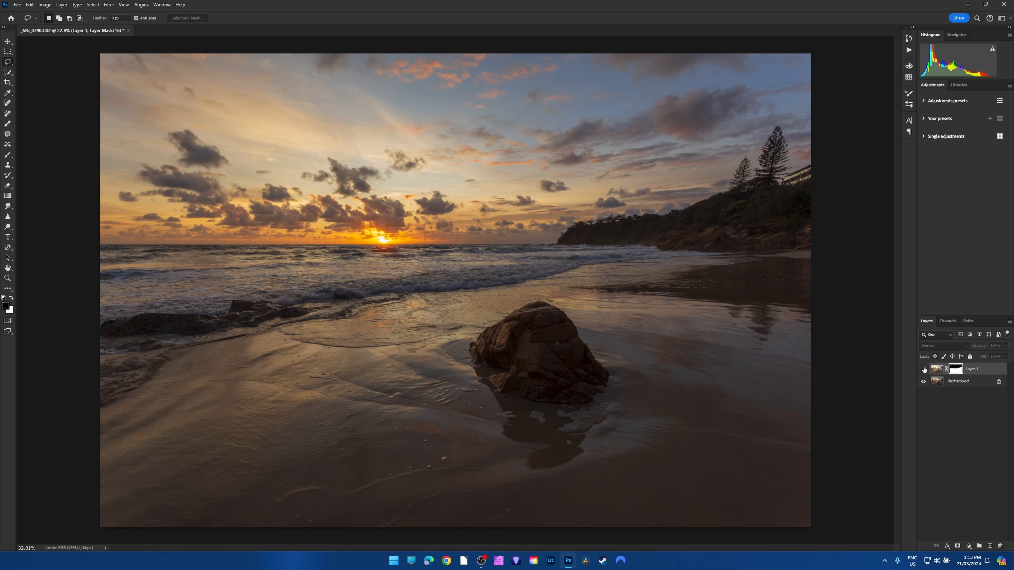
left_click(923, 369)
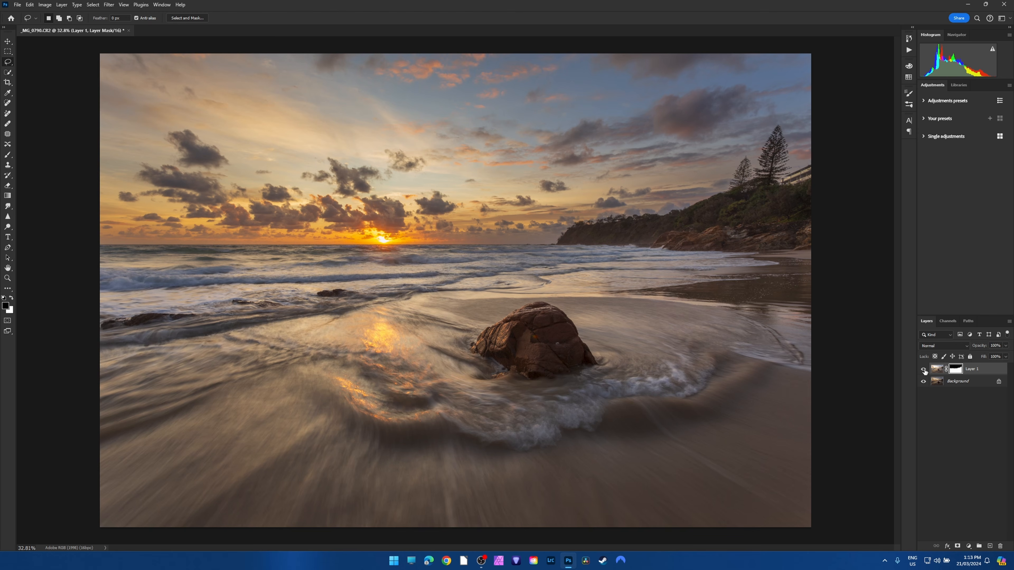
left_click(923, 370)
left_click(923, 370)
scroll(772, 176, "up", 3)
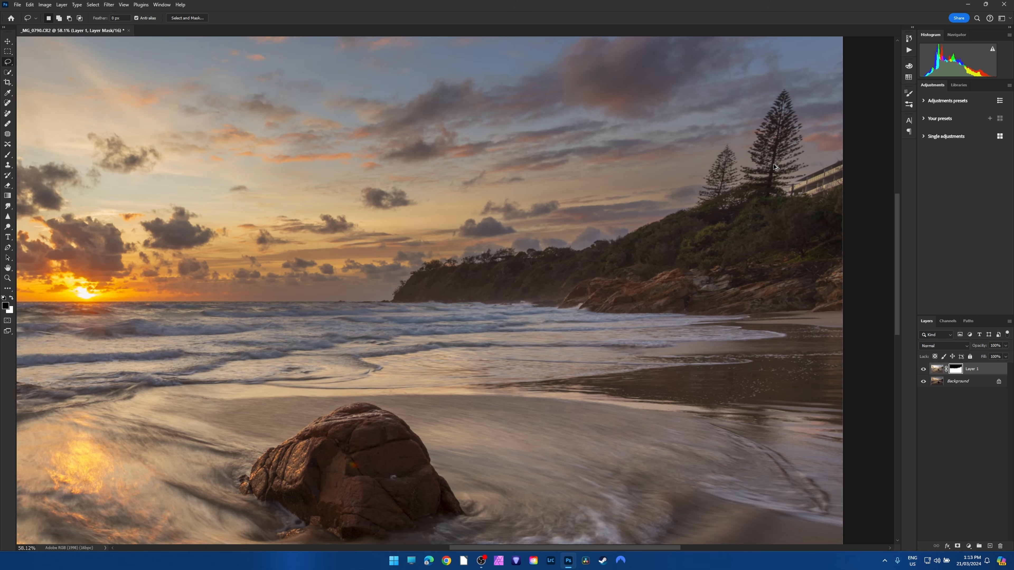
Examine the headland, pine trees and shoreline in the blend up close, and check the whole image again.
scroll(773, 168, "up", 2)
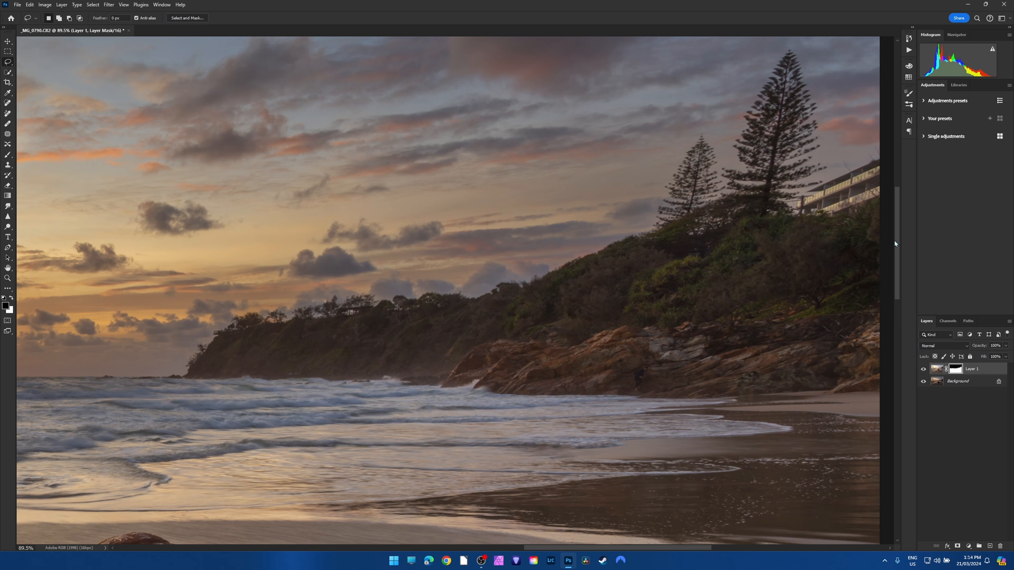
left_click_drag(896, 243, 899, 232)
scroll(507, 287, "down", 5)
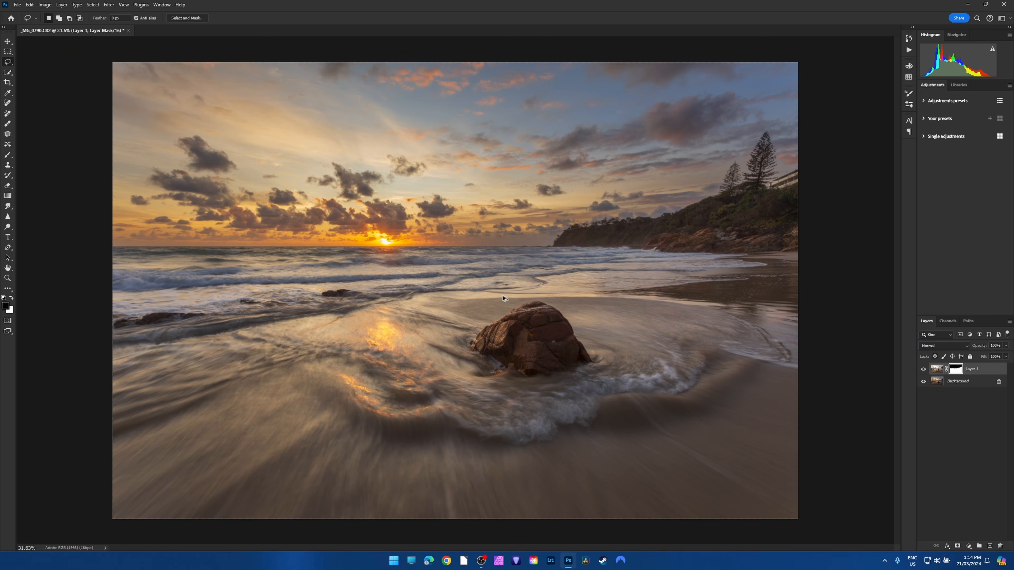
key("ctrl+0")
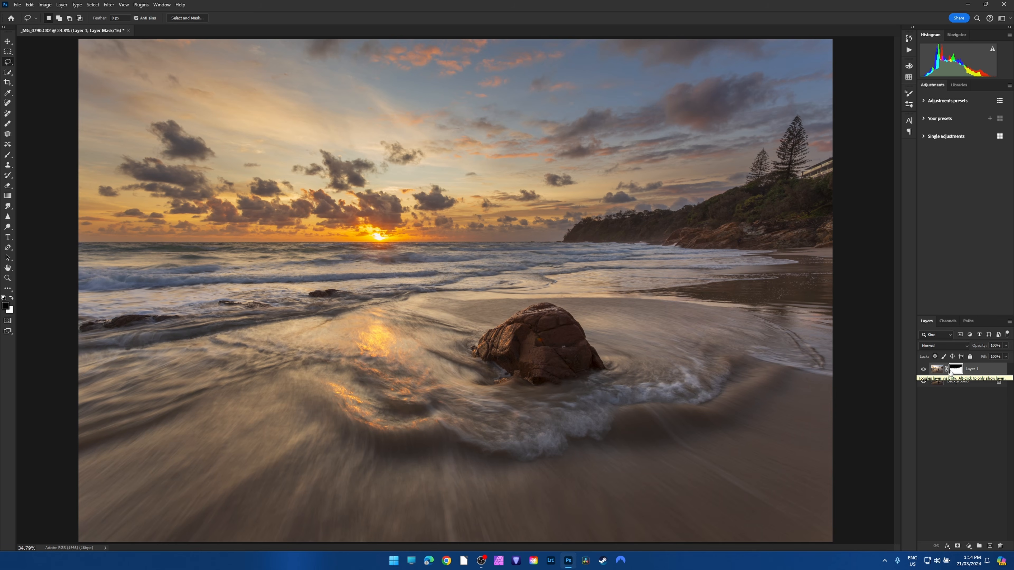
Flatten the blended image and reopen the raw file for the sky exposure in a floating window.
left_click(61, 5)
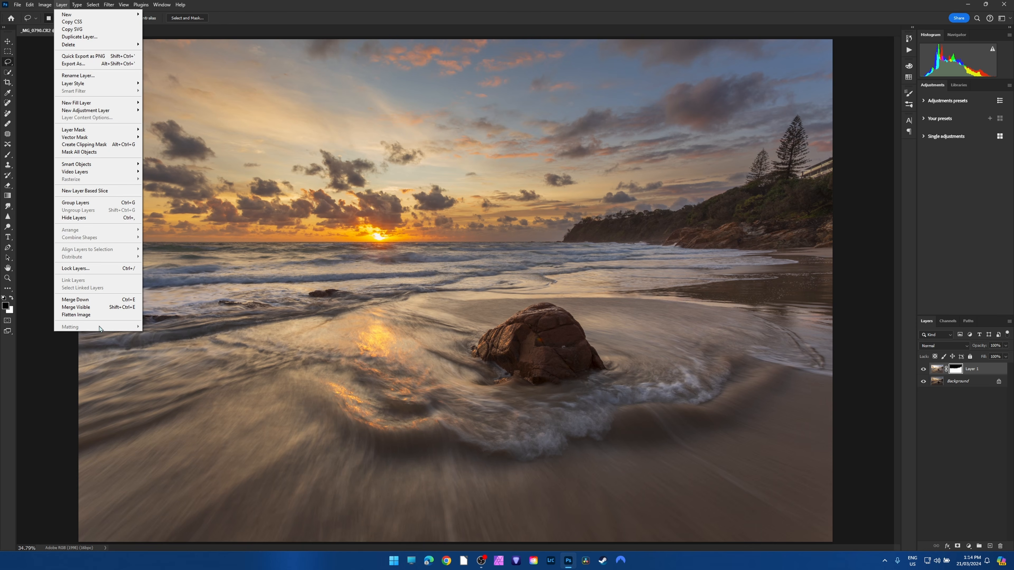
left_click(98, 315)
left_click(17, 5)
left_click(35, 21)
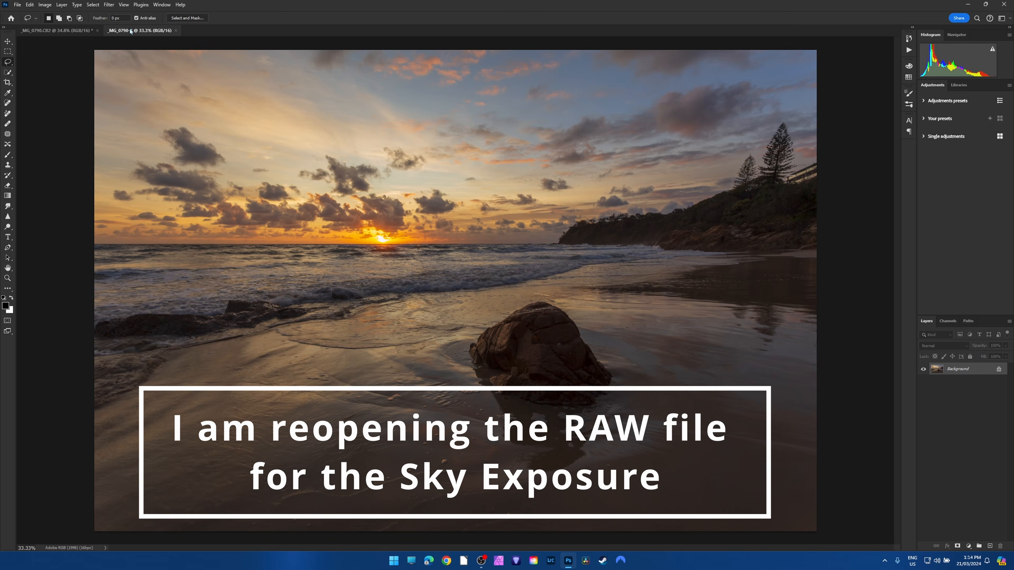
left_click_drag(129, 31, 127, 163)
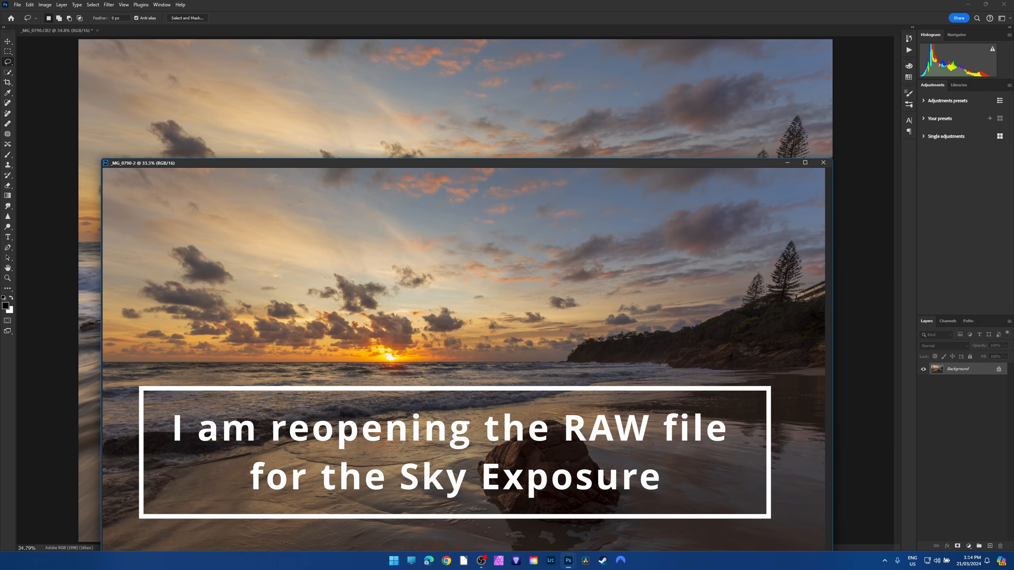
Copy the sky exposure onto the flattened blend as a new layer, close its source without saving, and hide the new layer.
left_click(8, 42)
left_click_drag(279, 212, 274, 108)
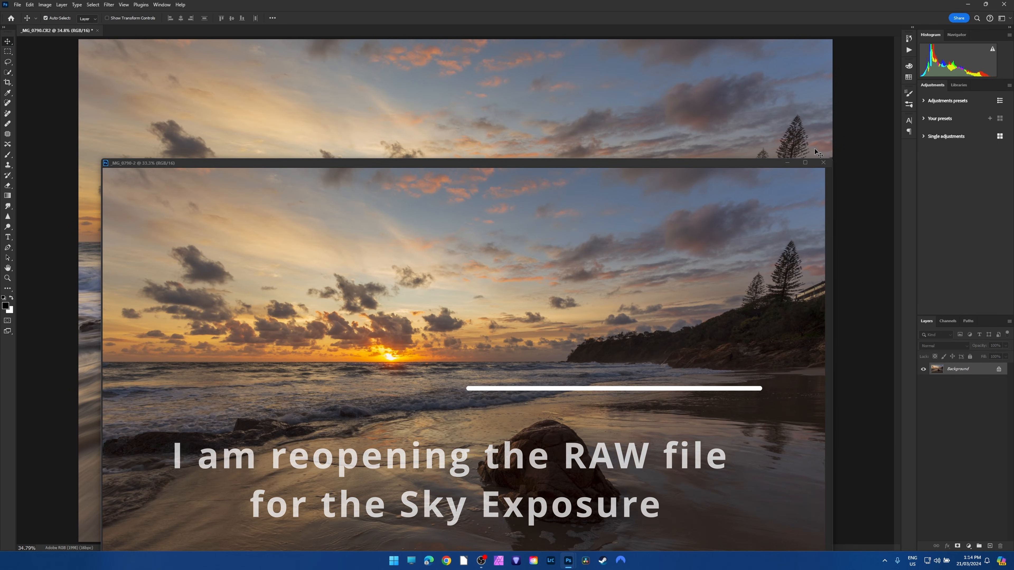
left_click(823, 163)
left_click(504, 203)
left_click(923, 370)
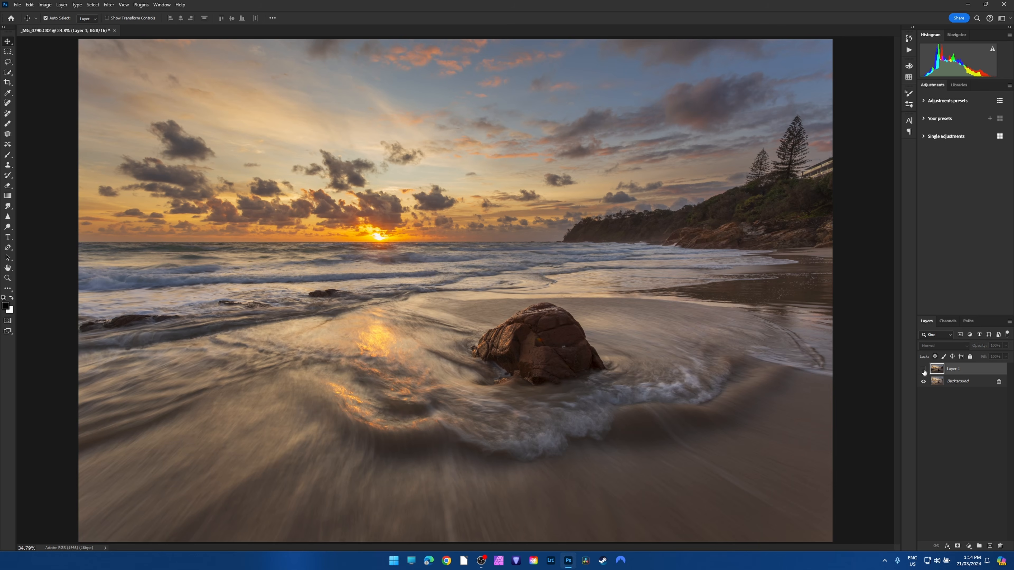
Duplicate the Background layer and place the copy at the top of the layer stack.
left_click(941, 383)
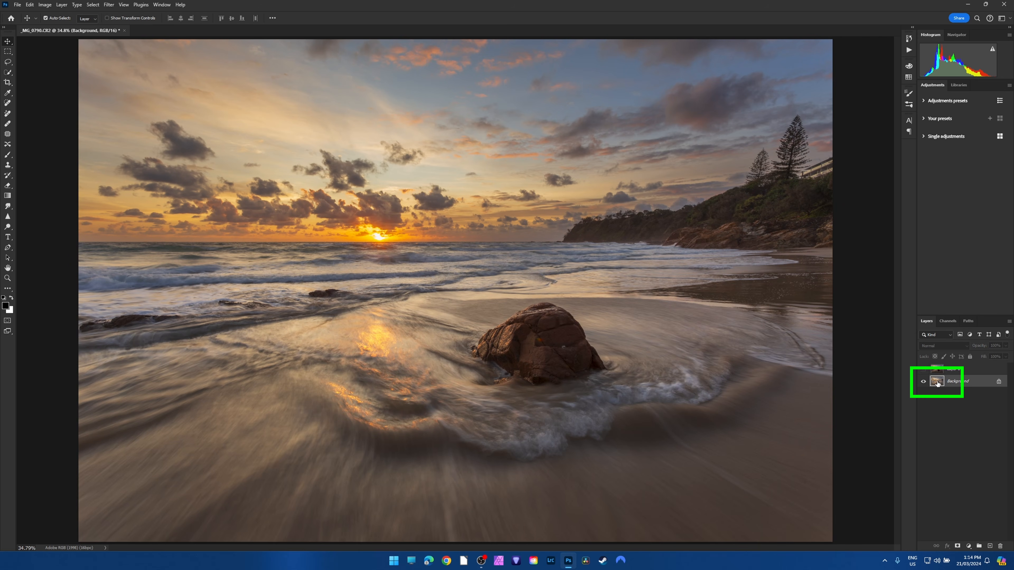
key("ctrl+j")
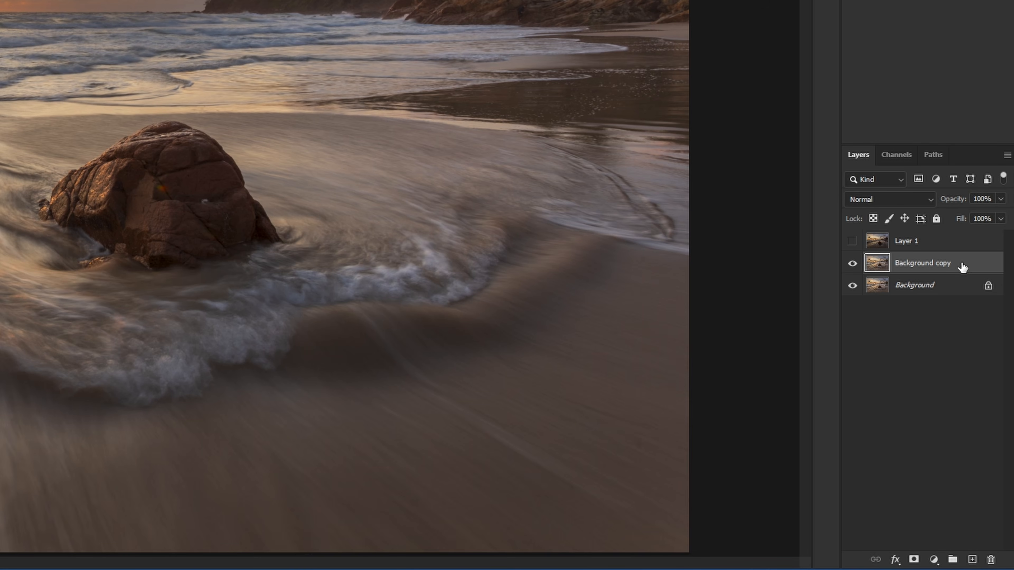
left_click_drag(983, 384, 984, 367)
left_click_drag(962, 237, 962, 236)
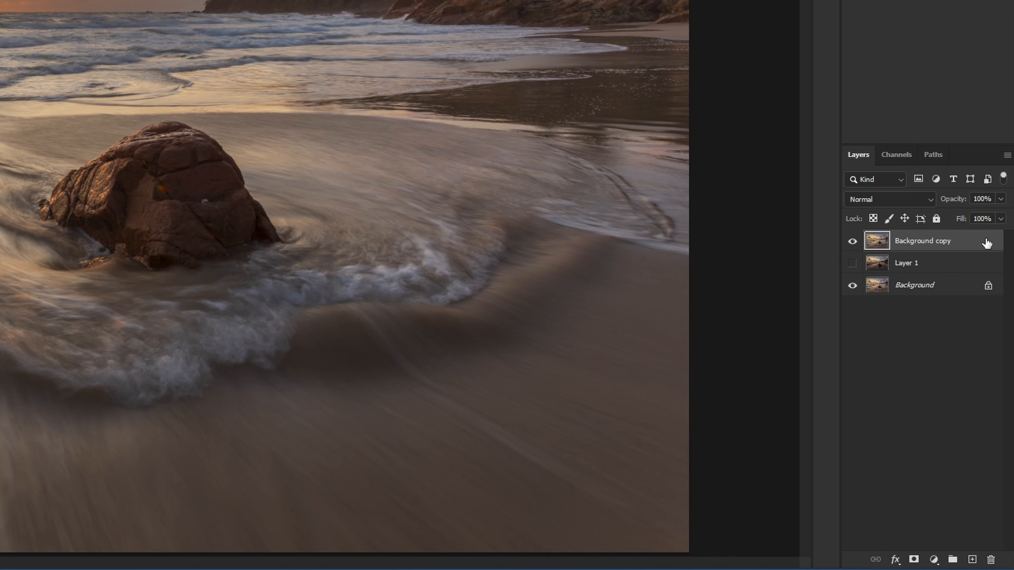
Show Layer 1, add a white mask to Background copy, and load a luminosity selection from that layer's RGB channel.
left_click(851, 263)
left_click(914, 560)
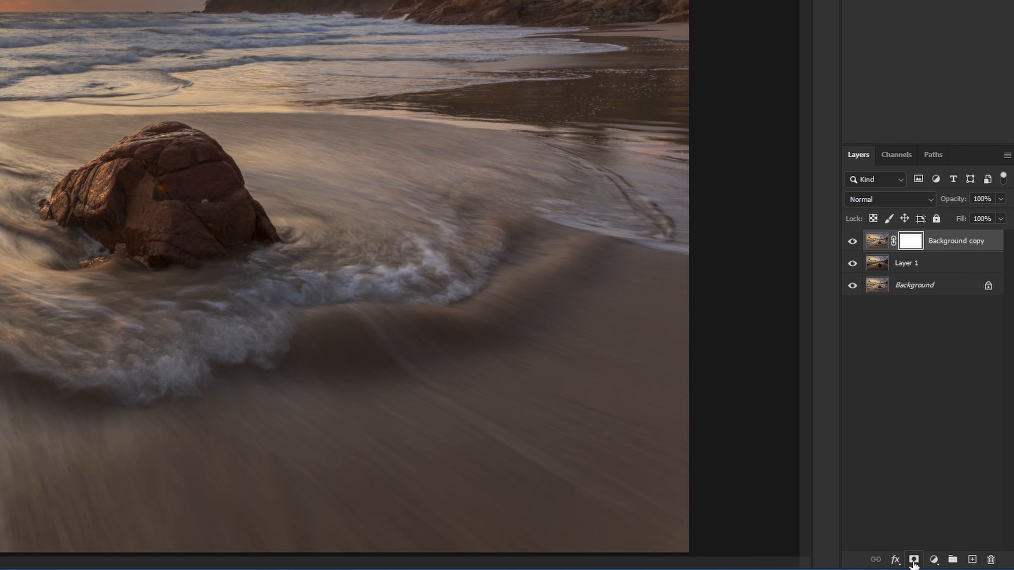
left_click(878, 242)
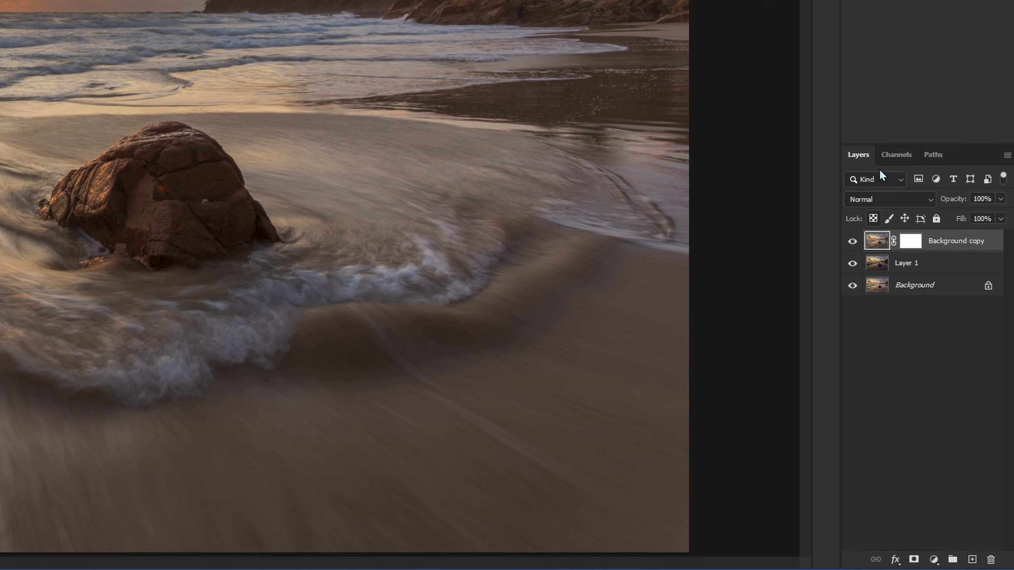
left_click(901, 156)
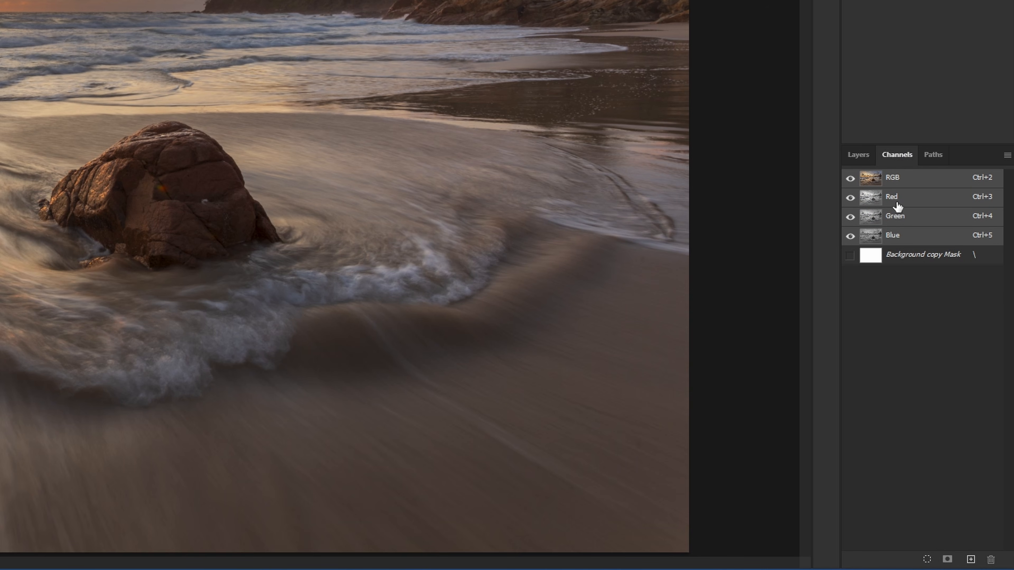
left_click(871, 182, "ctrl")
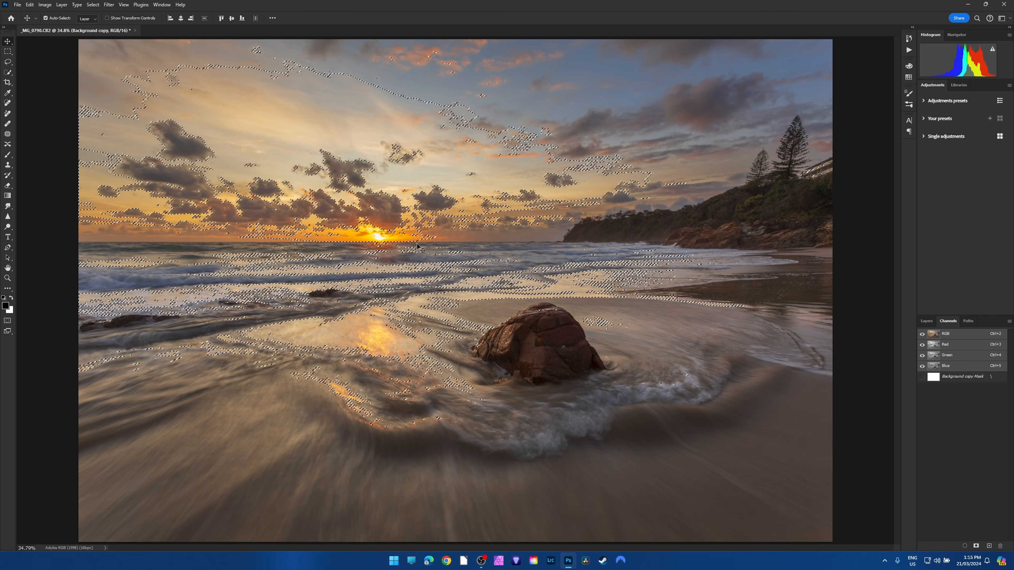
Paint black on Background copy's mask through the luminosity selection along the headland skyline with a 200 px soft brush, and clear the selection.
left_click(926, 321)
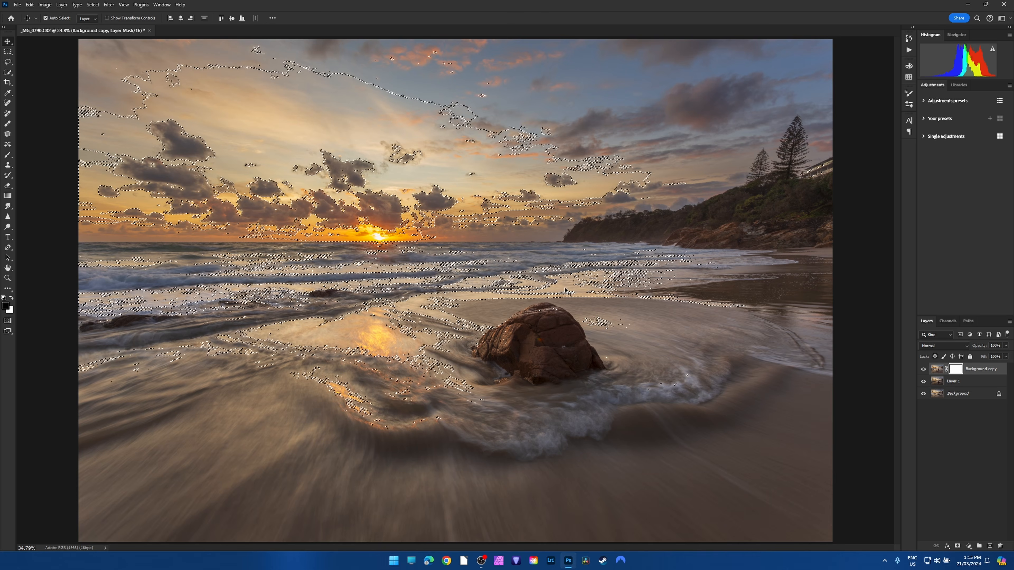
key("b")
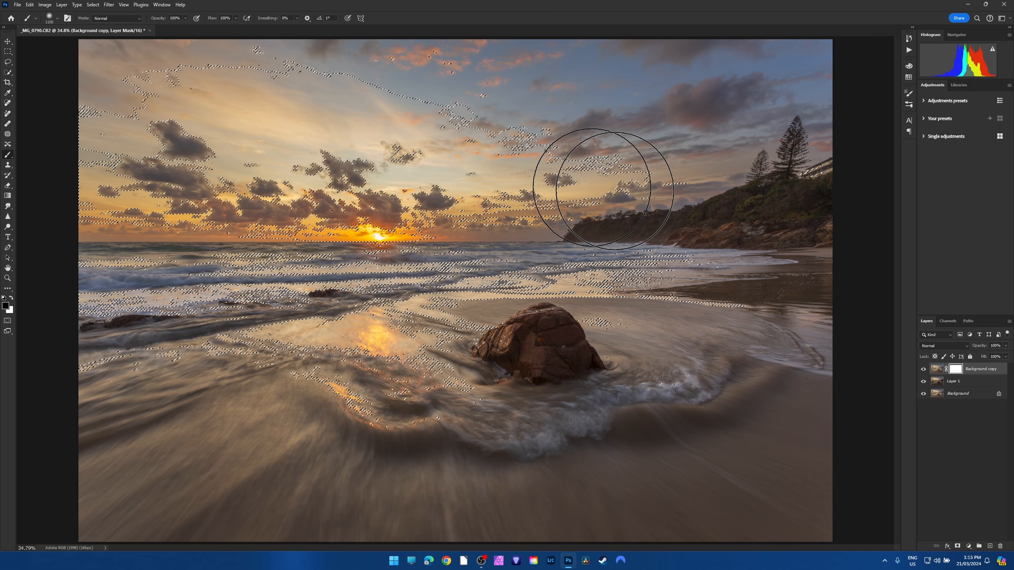
scroll(792, 162, "up", 5)
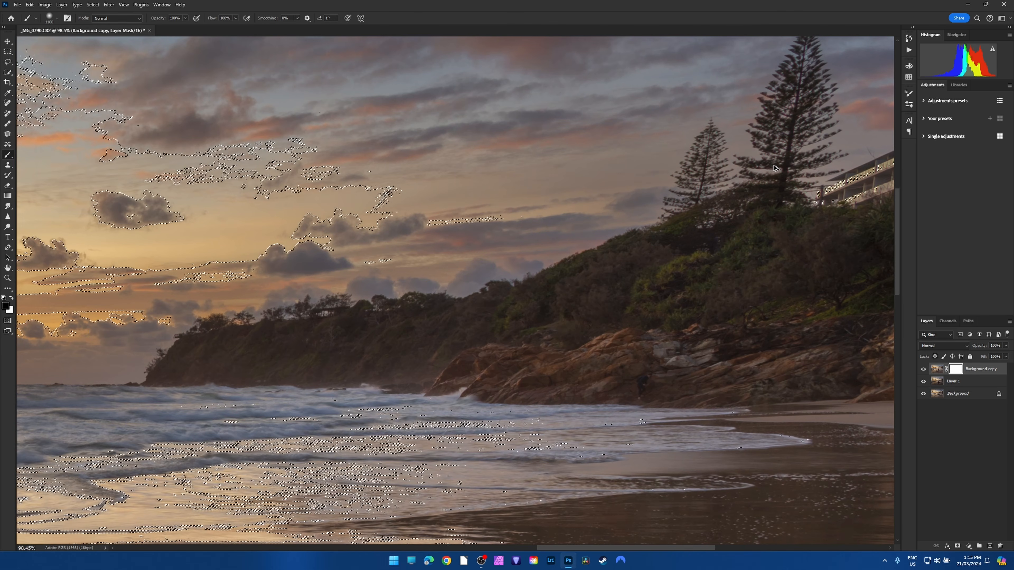
key("bracketleft")
key("bracketleft")
key("bracketleft")
key("bracketleft")
key("bracketleft")
key("bracketleft")
key("bracketleft")
key("bracketleft")
key("bracketleft")
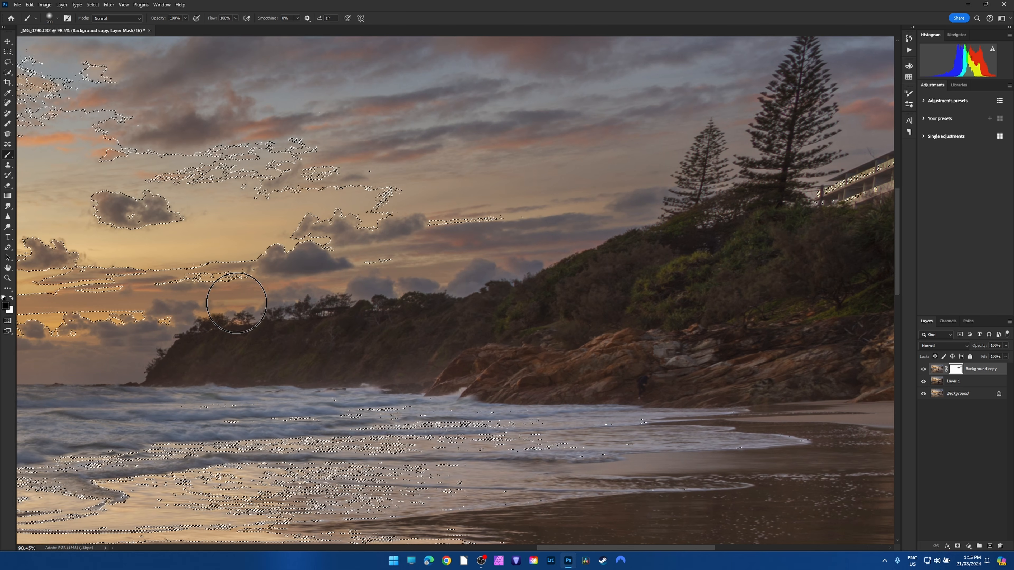
left_click(8, 61)
key("ctrl+d")
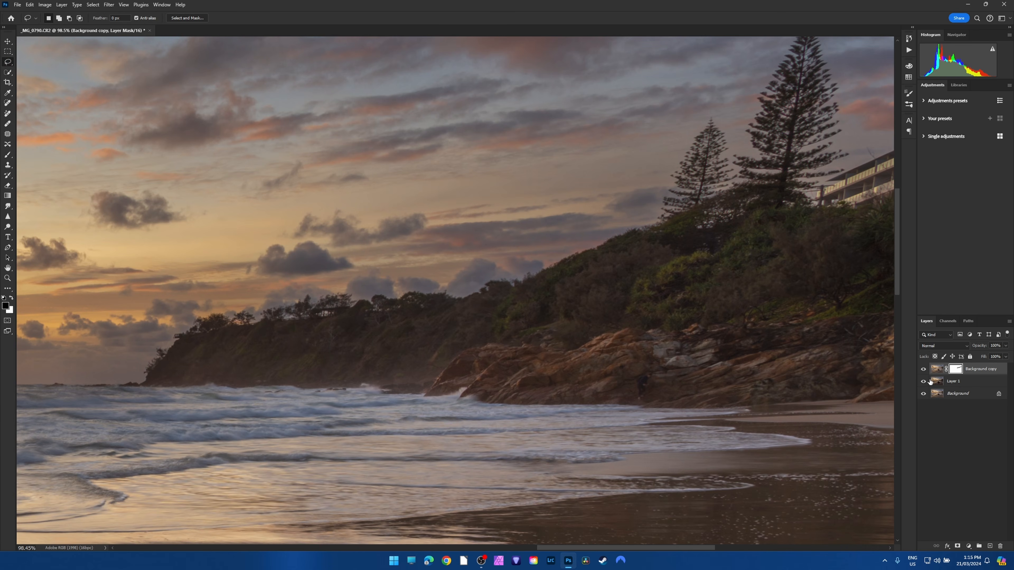
Toggle Layer 1's visibility repeatedly to examine the restored skyline detail around the headland and pines up close.
left_click(923, 382)
left_click(923, 382)
left_click(923, 381)
left_click(923, 381)
left_click(923, 382)
left_click(923, 382)
left_click(925, 384)
left_click(924, 382)
left_click(925, 382)
left_click(925, 382)
Compare the whole image with and without Layer 1 and the masked Background copy.
scroll(593, 316, "down", 6)
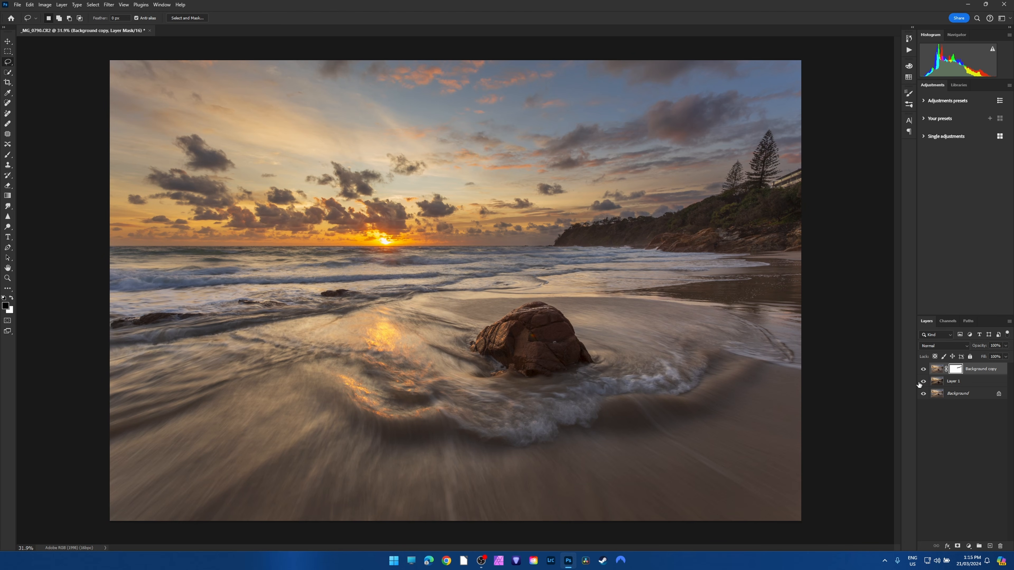
left_click(923, 382)
left_click(923, 382)
left_click(923, 370)
left_click(922, 370)
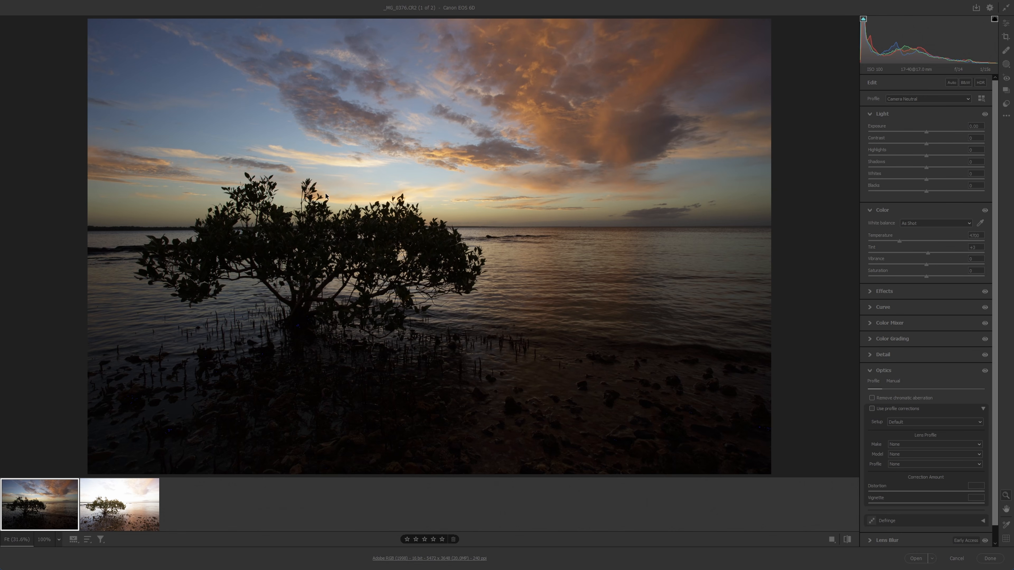
Check the bright mangrove exposure _MG_0378 in Camera Raw, return to _MG_0376, and select both raw files.
left_click(111, 500)
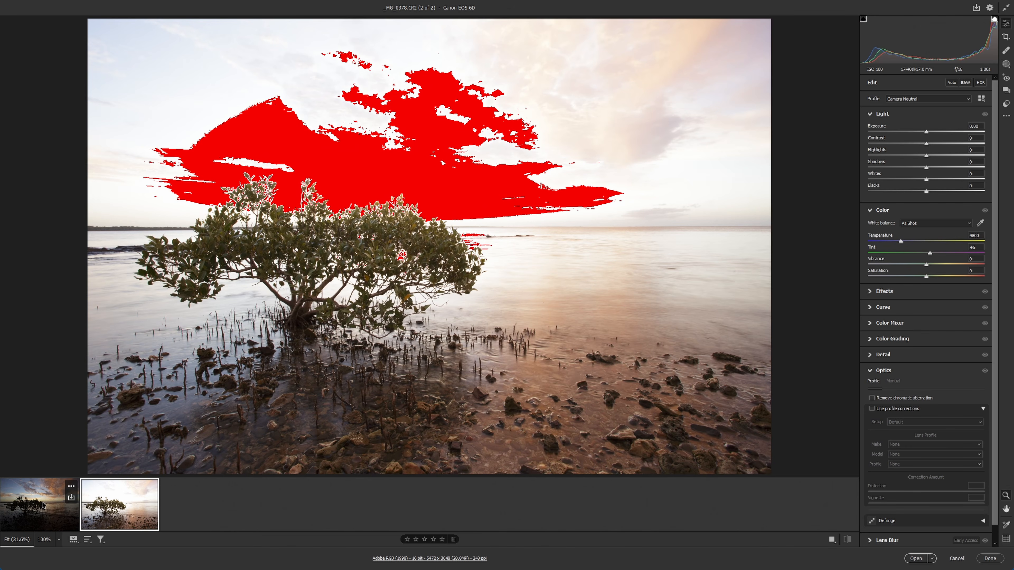
left_click(44, 505)
key("ctrl+a")
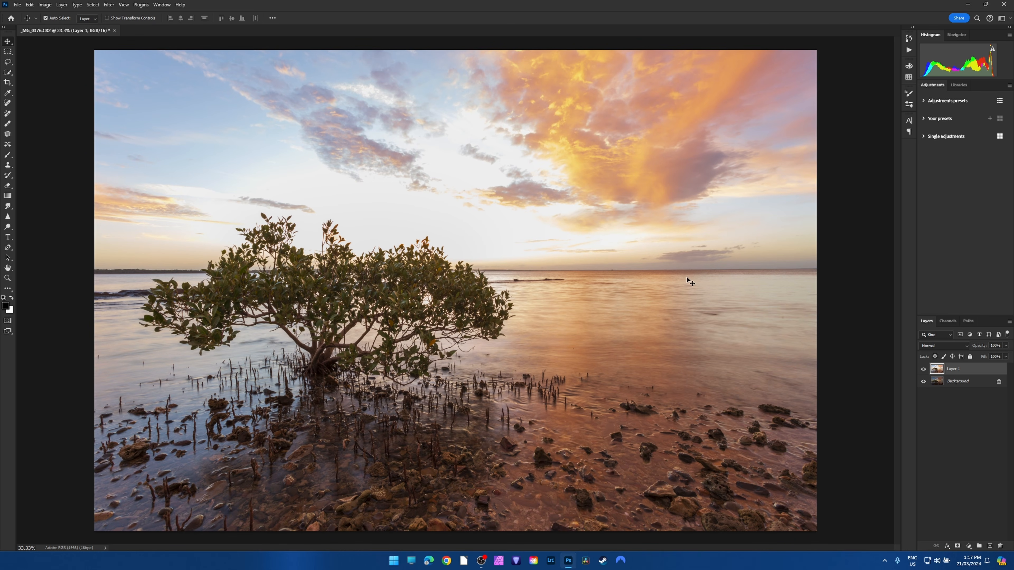
Toggle Layer 1's visibility to compare the bright and dark mangrove exposures across the whole image.
left_click(923, 370)
left_click(923, 369)
left_click(923, 370)
left_click(923, 369)
Compare the positions of the mangrove's upper leaves between the two exposures up close.
scroll(307, 231, "up", 5)
scroll(308, 231, "up", 3)
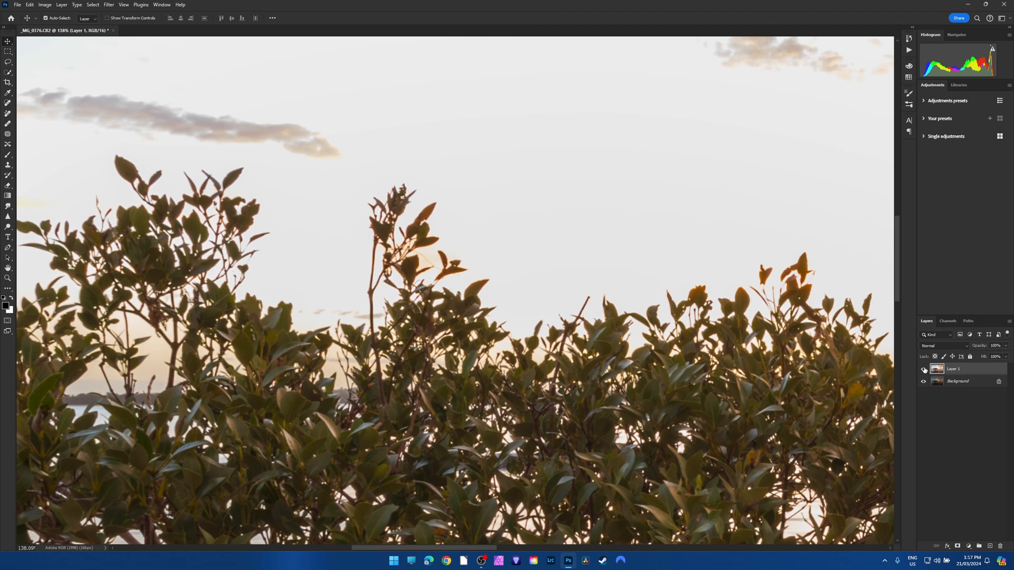
left_click(923, 370)
left_click(923, 369)
left_click(923, 369)
left_click(923, 369)
left_click(923, 369)
left_click(923, 369)
left_click(923, 369)
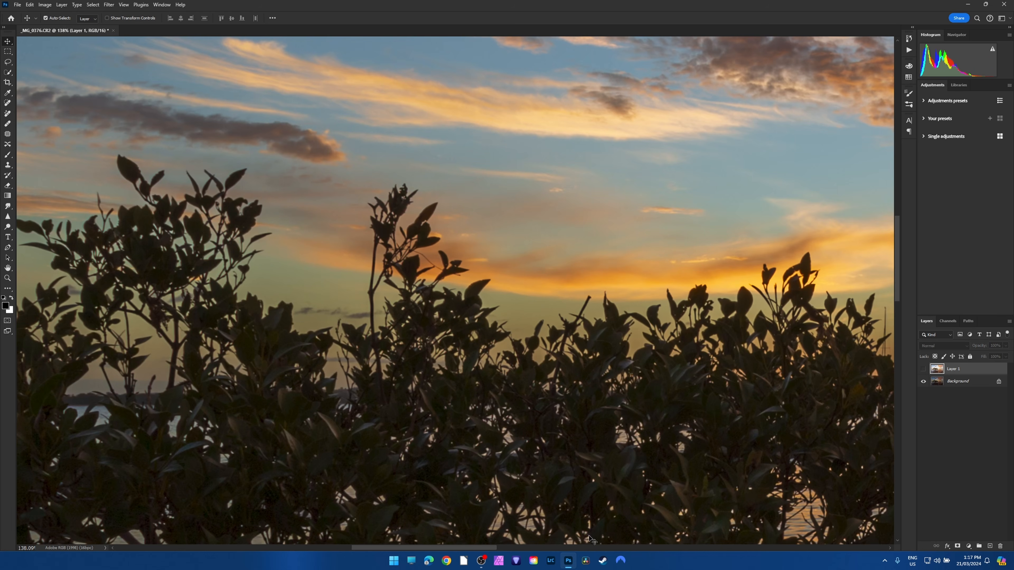
Compare the leaves farther along the treetop in both exposures and lower Layer 1's opacity to about half.
left_click_drag(485, 547, 506, 550)
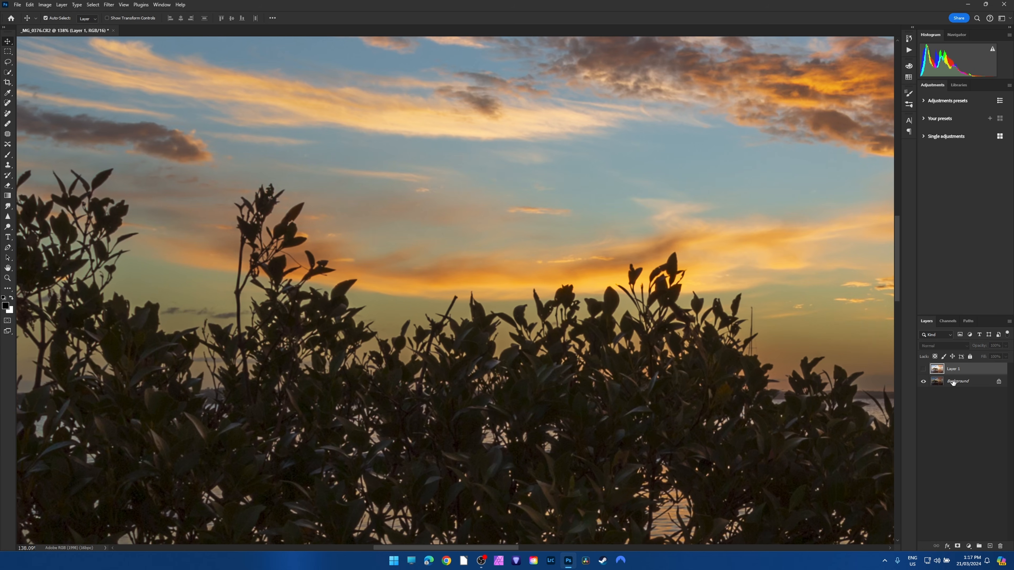
left_click(923, 369)
left_click(923, 369)
left_click(923, 369)
left_click(923, 369)
left_click(923, 369)
left_click(1005, 346)
left_click_drag(1007, 355, 988, 355)
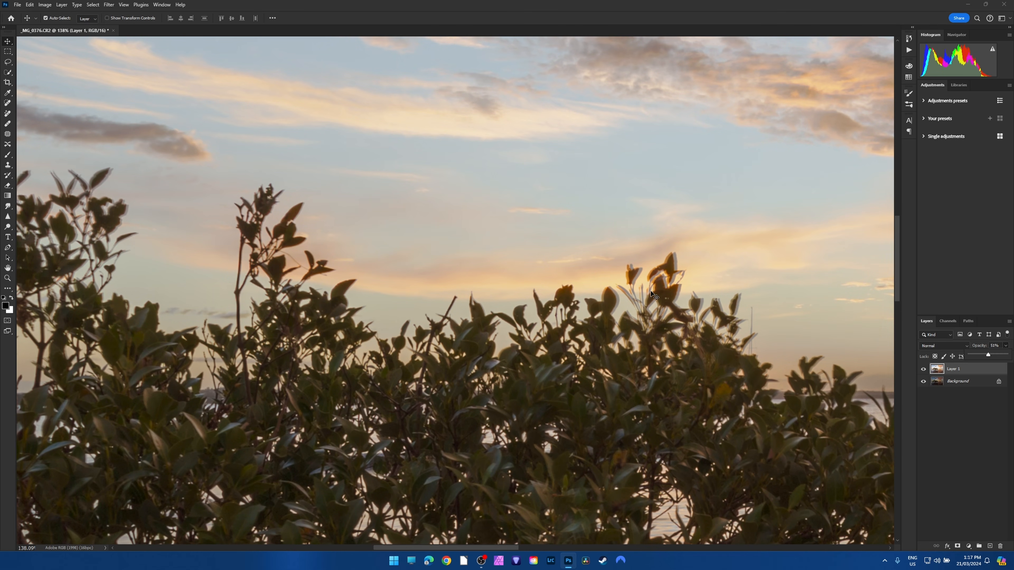
Toggle the semi-transparent Layer 1 to examine leaf movement and ghosting between the mangrove exposures.
left_click(923, 369)
left_click(923, 370)
left_click(923, 369)
left_click(923, 369)
left_click(923, 370)
left_click(923, 369)
left_click(923, 369)
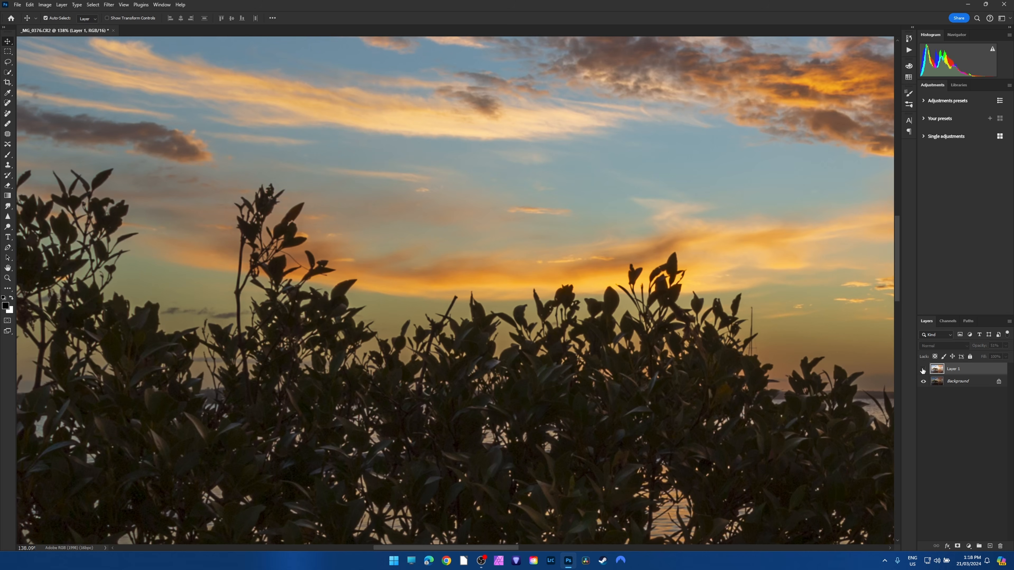
left_click(923, 369)
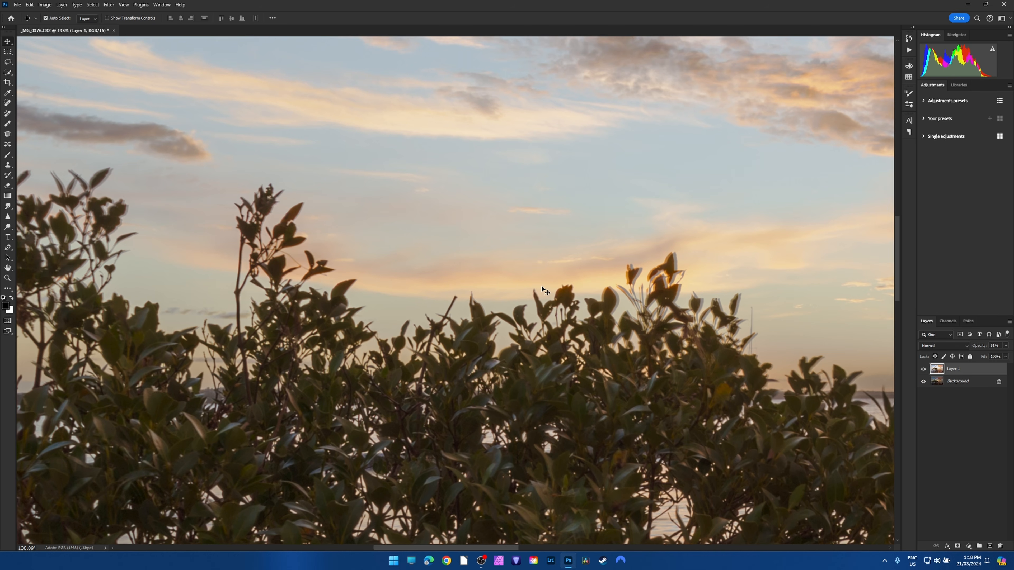
scroll(529, 318, "down", 10)
scroll(528, 325, "down", 2)
scroll(528, 329, "up", 1)
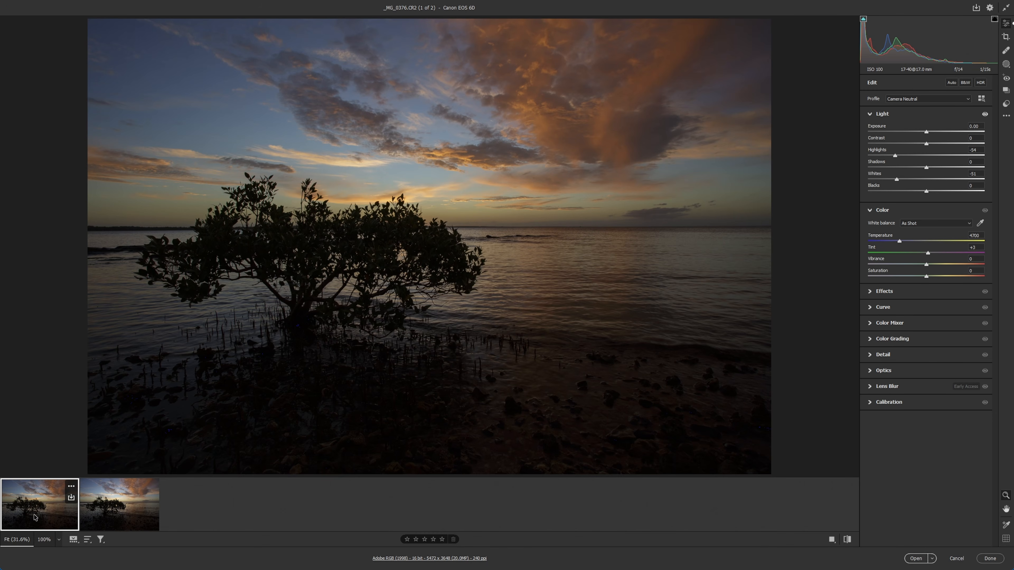
Brighten the first raw version of _MG_0376 with Exposure +2.60, Shadows +42 and Blacks +31, and reset Highlights and Whites to 0.
left_click_drag(927, 133, 956, 133)
left_click_drag(926, 168, 946, 192)
double_click(895, 155)
double_click(896, 181)
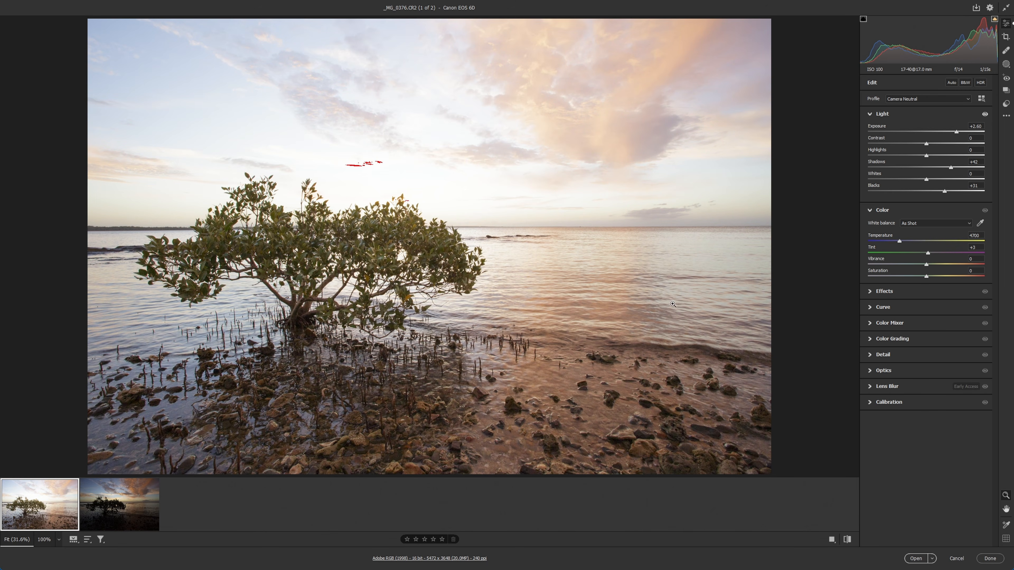
Examine the noise in the brightened foreground rocks at high magnification.
left_click(390, 446)
left_click_drag(410, 387, 492, 384)
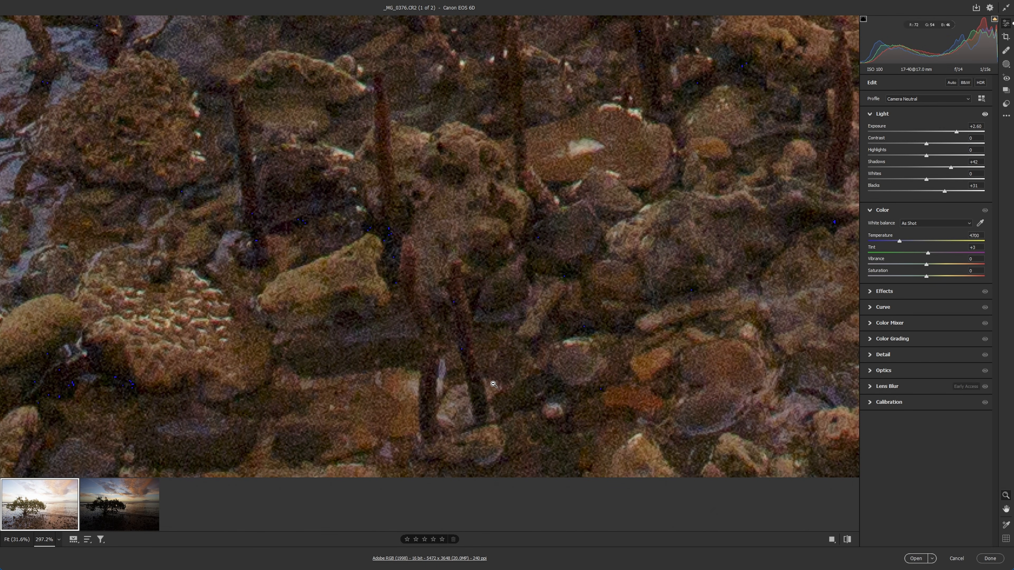
left_click(493, 384, "alt")
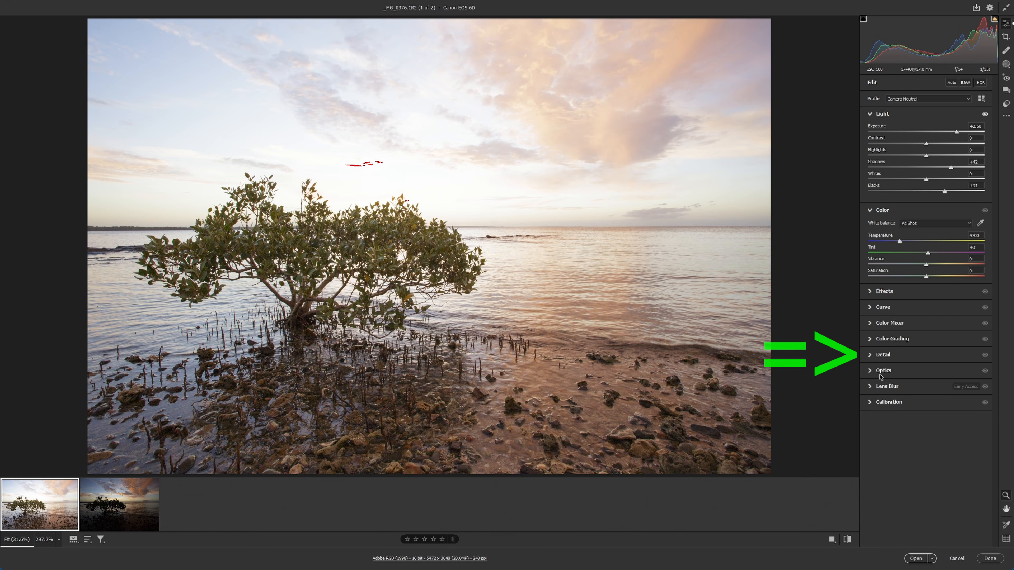
Run AI Denoise on the brightened mangrove exposure with an amount of 50.
left_click(871, 355)
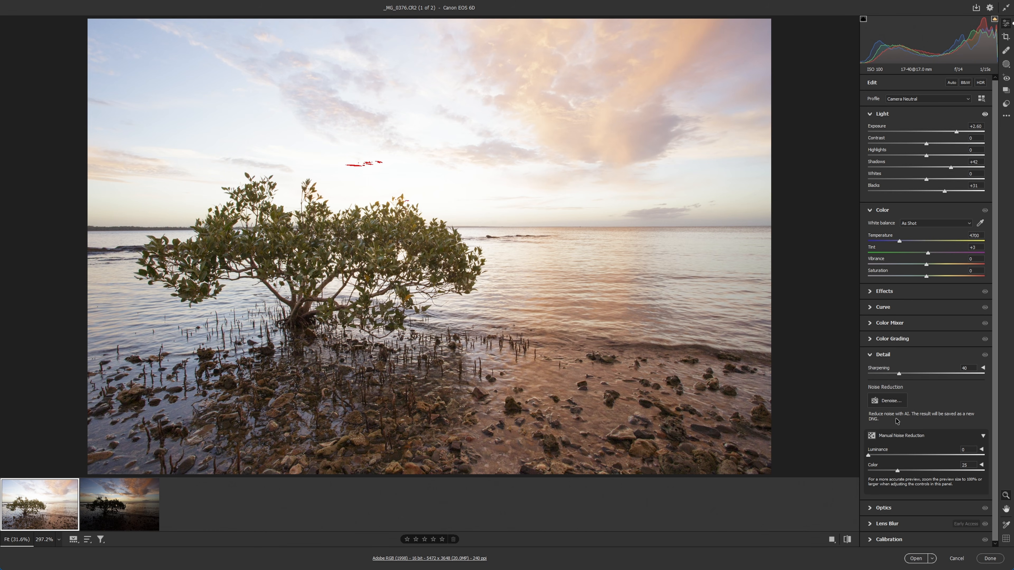
left_click(893, 400)
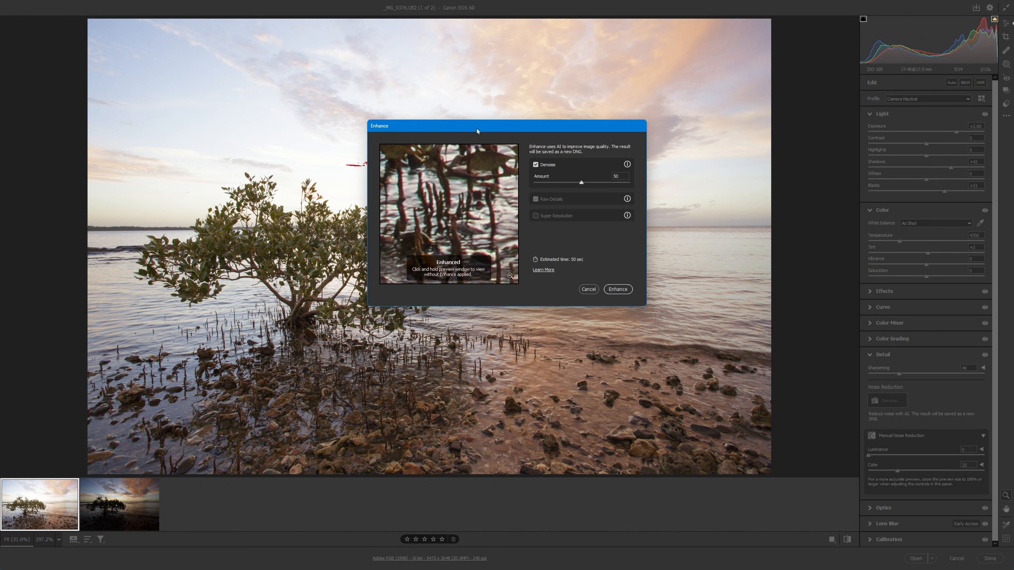
left_click(536, 165)
left_click(536, 165)
left_click(618, 289)
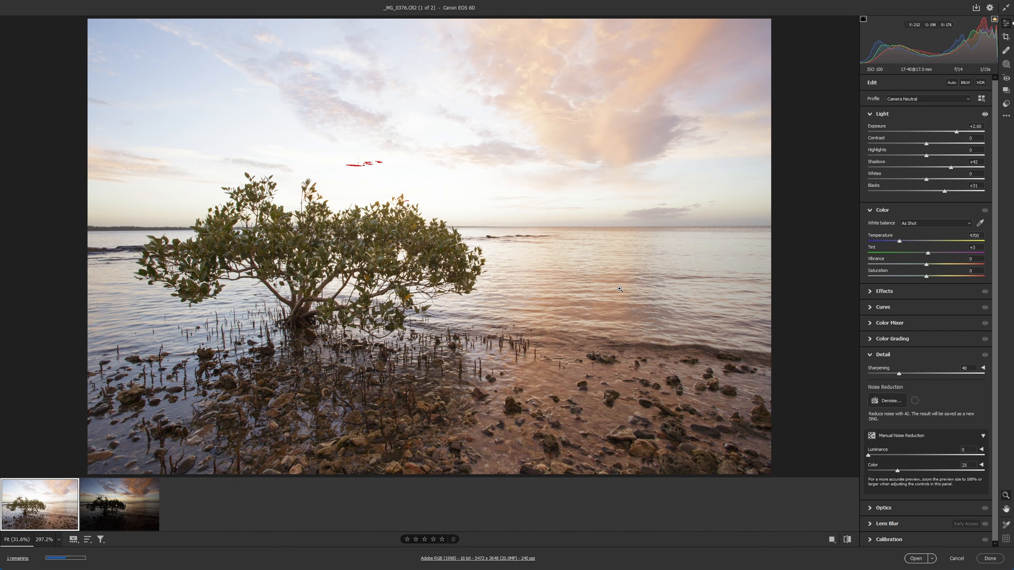
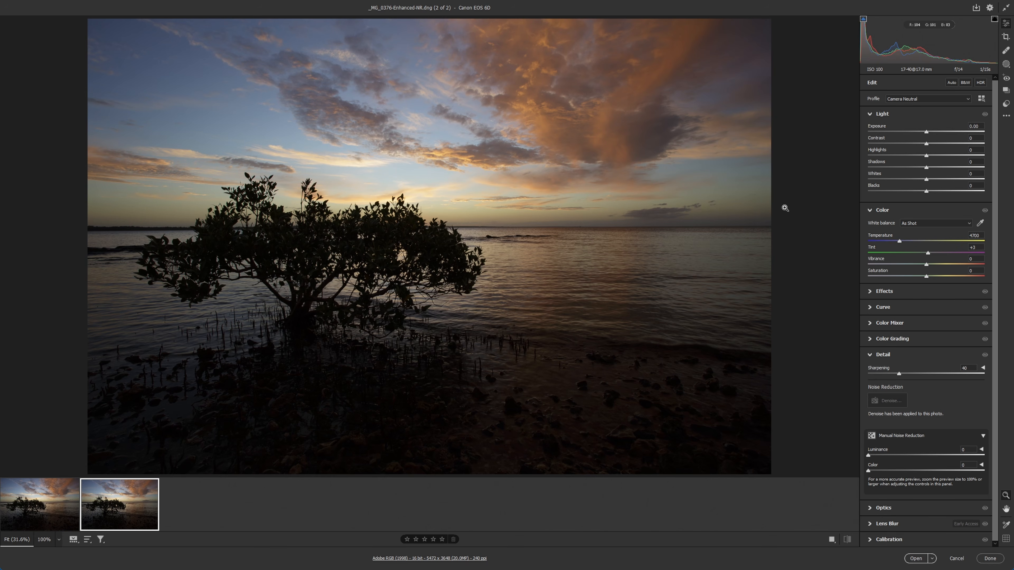
Brighten both mangrove raw versions together with Exposure +4.00, Shadows +33 and Blacks +27, and open them in the editor.
mouse_move(899, 242)
left_mouse_down()
mouse_move(935, 240)
mouse_move(898, 242)
left_mouse_up()
mouse_move(119, 511)
key("ctrl+a")
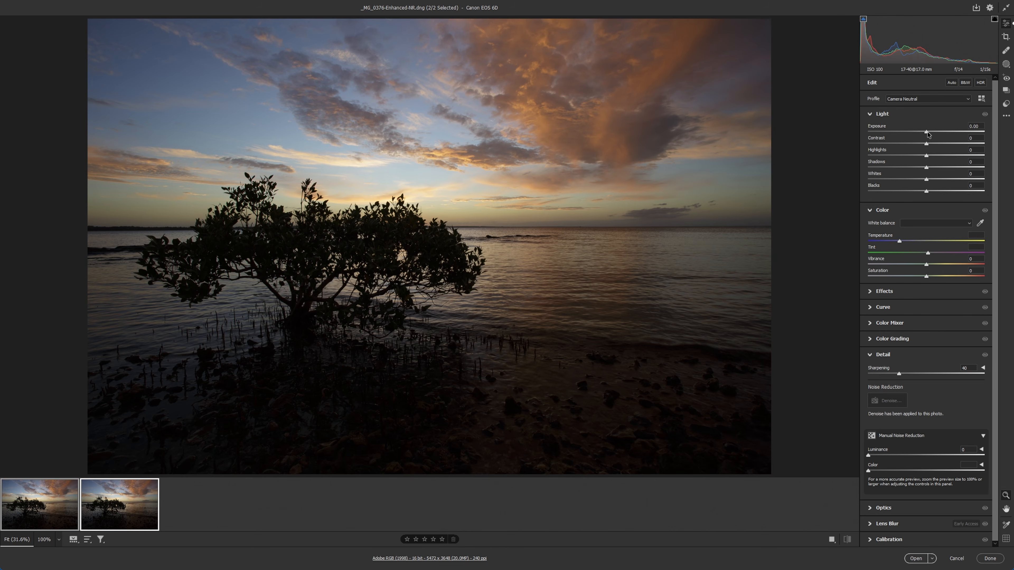
left_click_drag(927, 132, 975, 135)
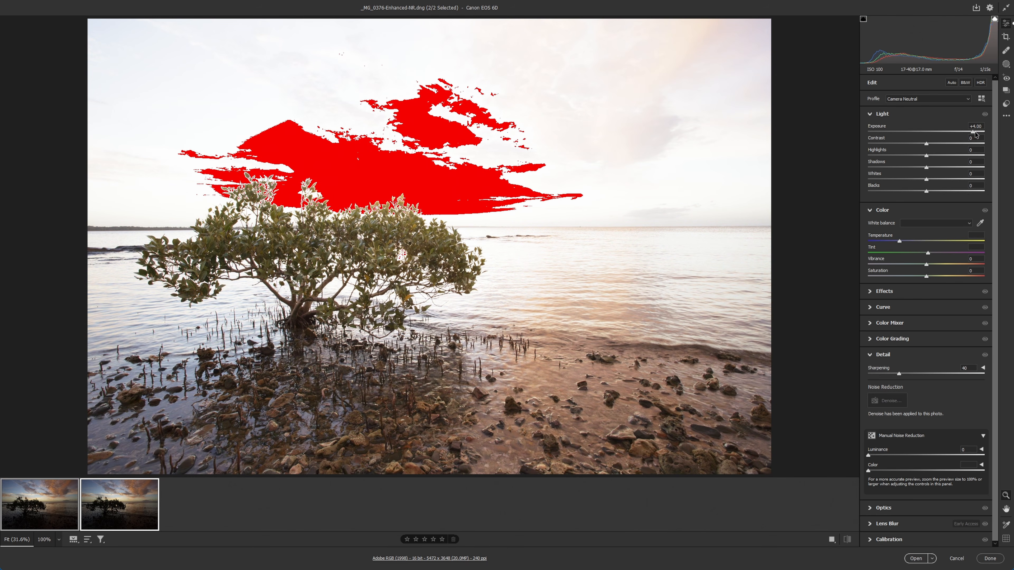
left_click_drag(927, 191, 942, 192)
left_click(945, 168)
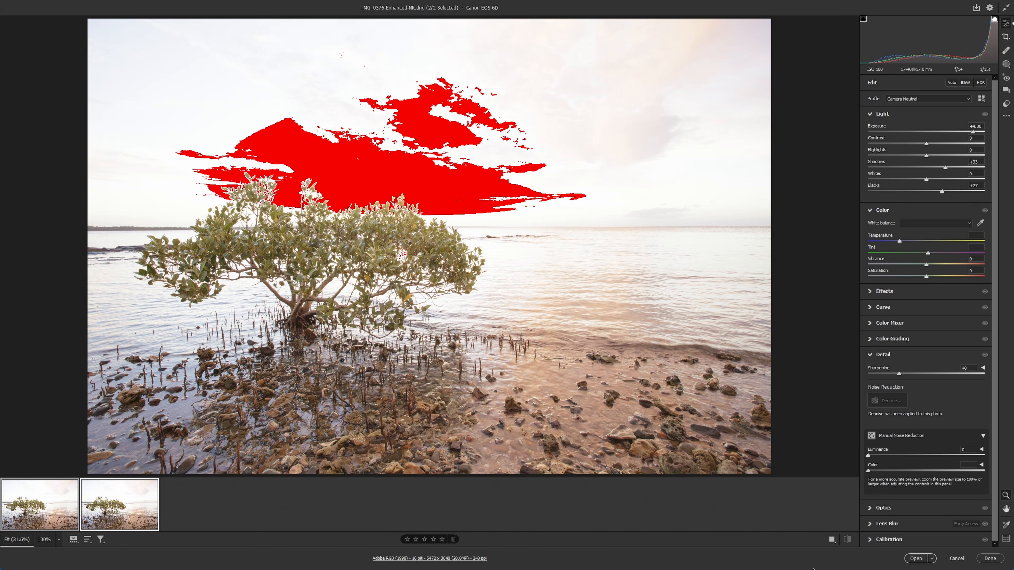
left_click(916, 559)
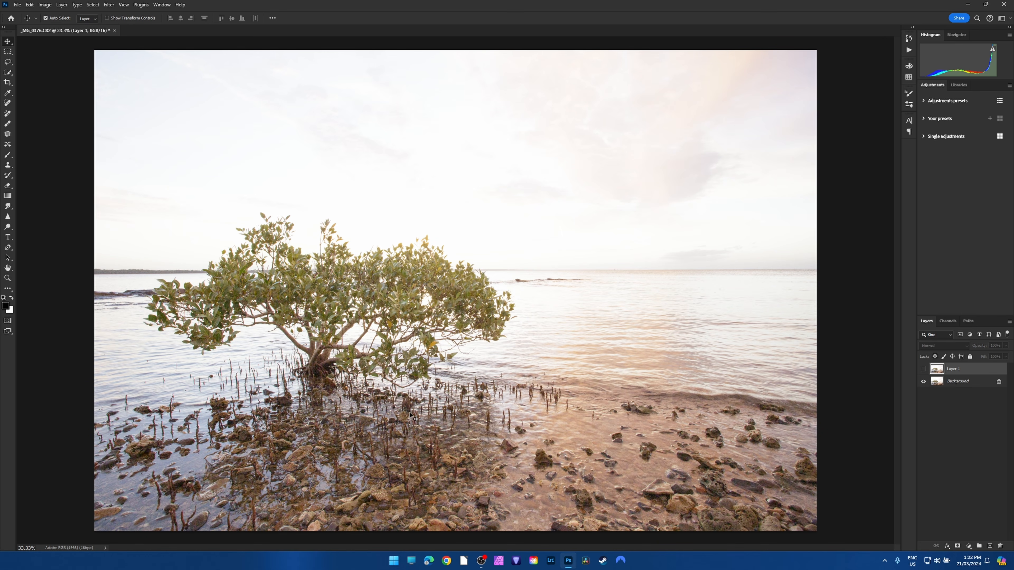
Toggle Layer 1 repeatedly to compare noise and detail in the foreground rocks and roots between the original and denoised versions.
scroll(414, 519, "up", 10)
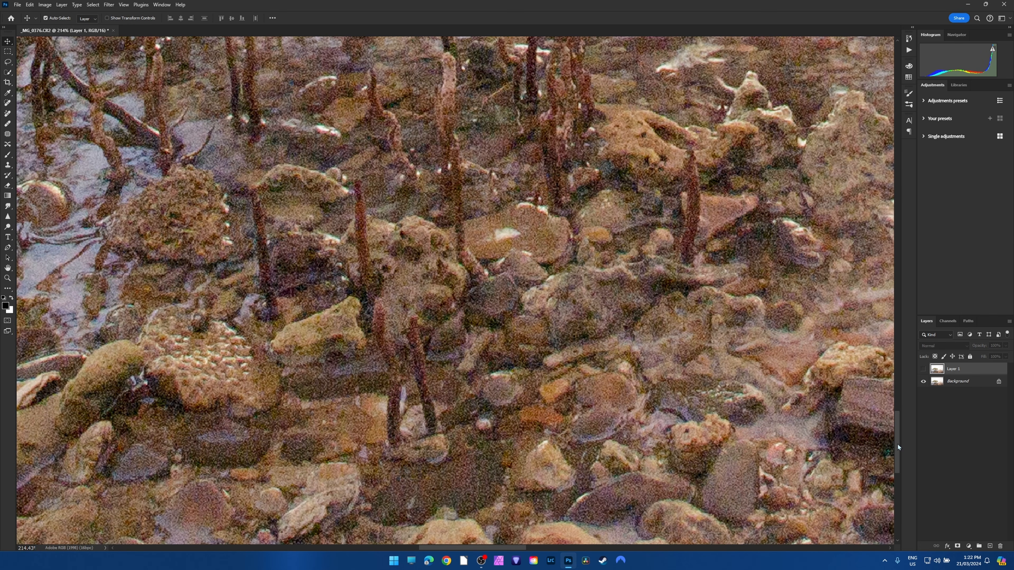
left_click_drag(897, 445, 898, 439)
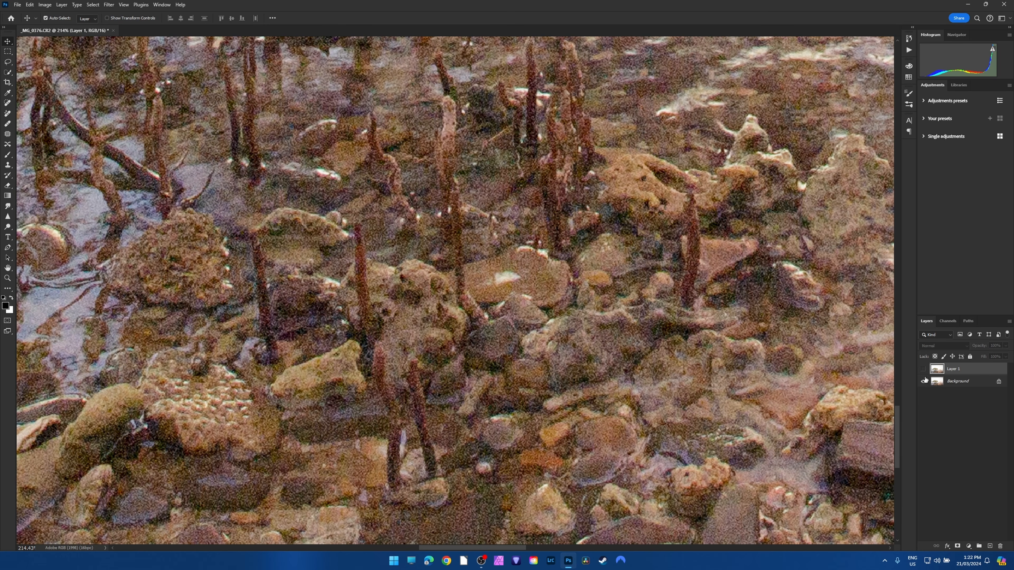
left_click(921, 370)
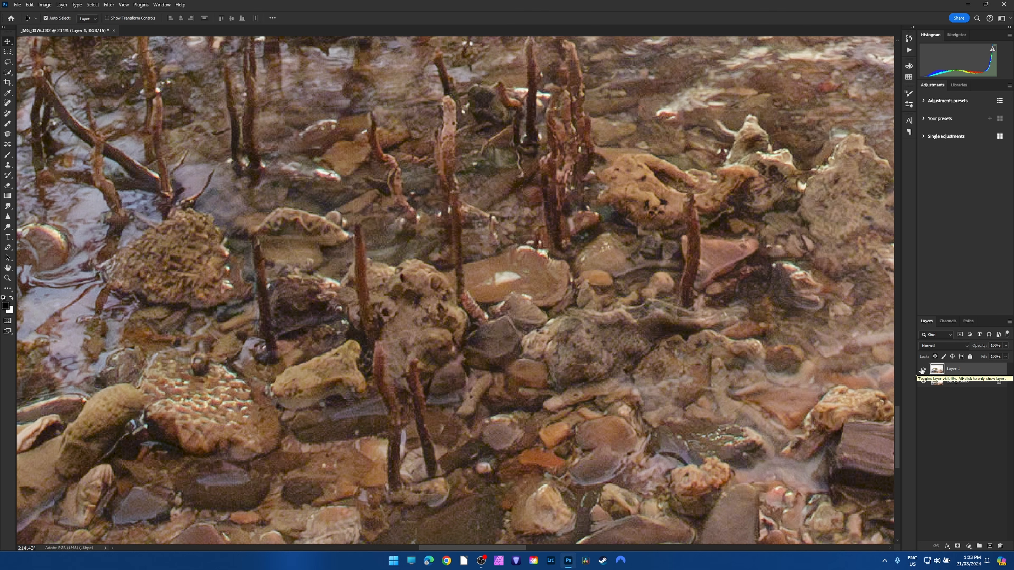
left_click(922, 369)
left_click(922, 370)
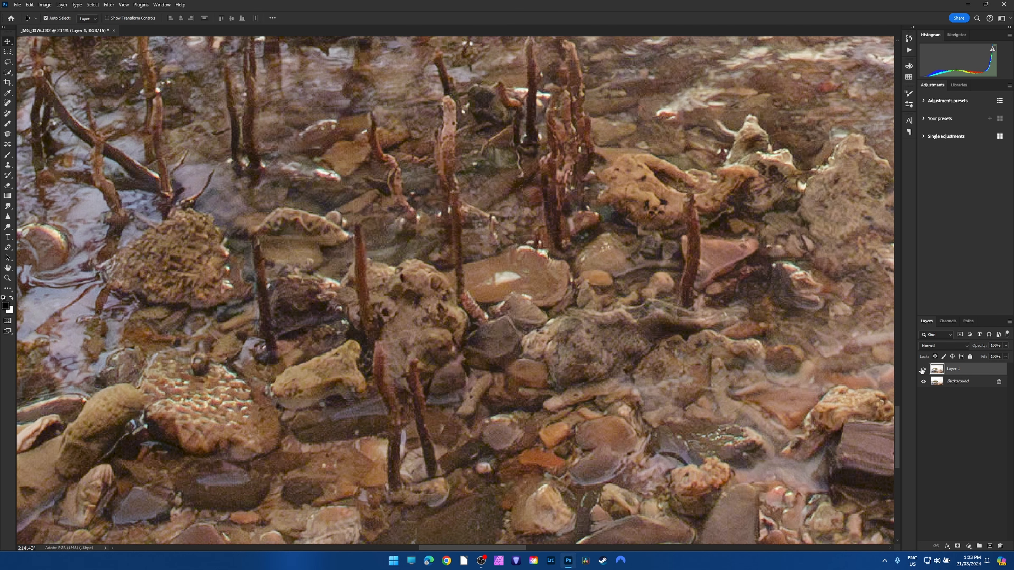
left_click(921, 369)
left_click(922, 369)
left_click(922, 370)
left_click(922, 370)
left_click(922, 370)
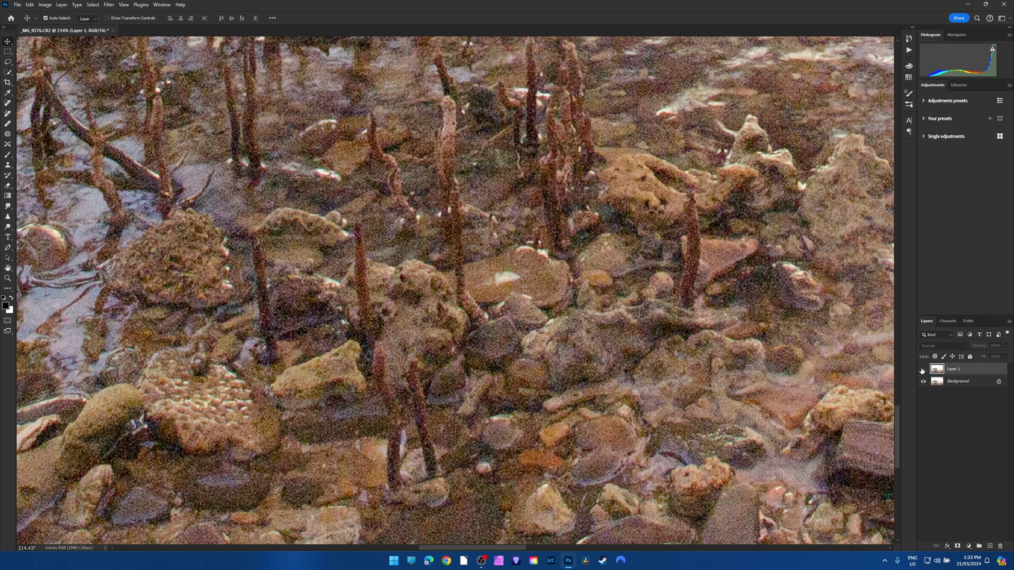
left_click(922, 369)
left_click(922, 369)
left_click(921, 370)
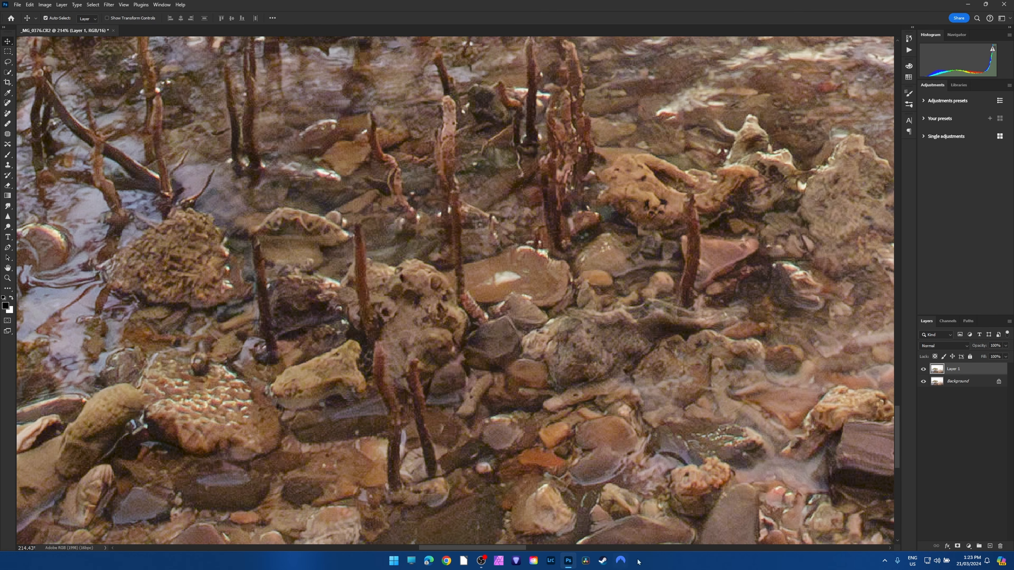
Compare the original and denoised versions of the wet rocks along the image's right edge by toggling Layer 1.
left_click_drag(513, 548, 781, 548)
left_click(923, 370)
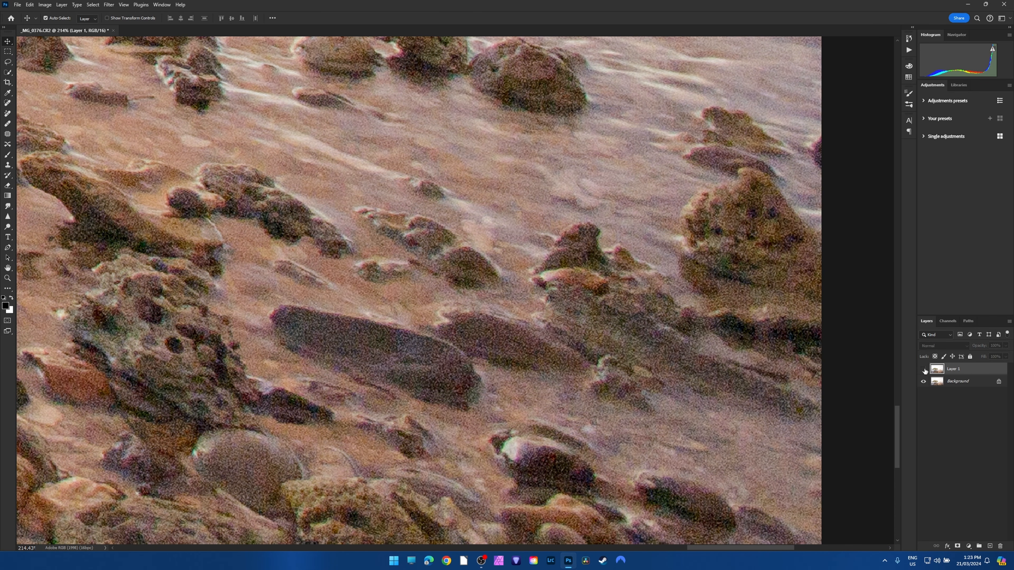
left_click(923, 370)
left_click(923, 370)
left_click(923, 370)
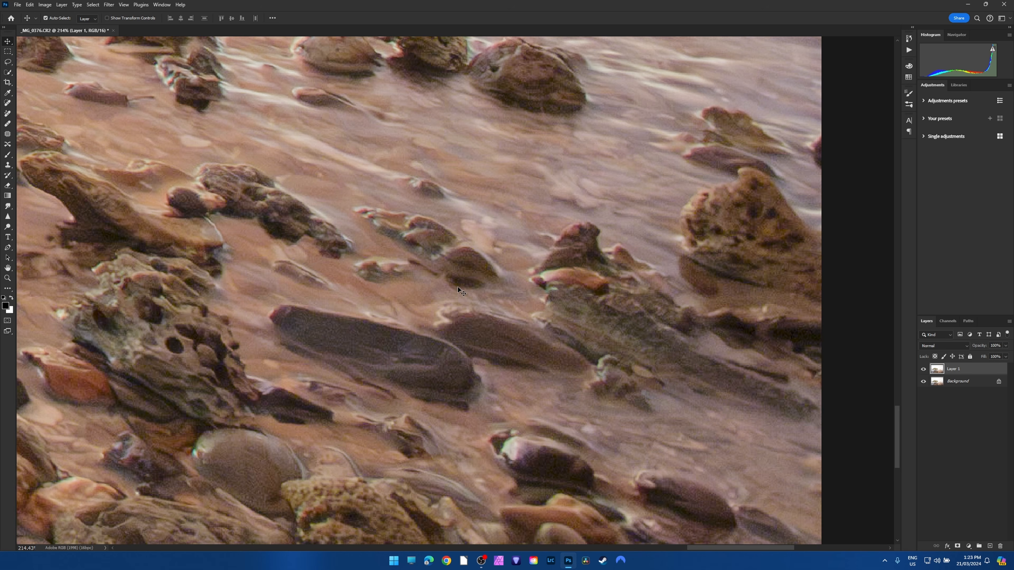
Compare noise around the upright mangrove roots once more by switching Layer 1 off and on at high magnification.
scroll(458, 287, "down", 20)
scroll(450, 315, "up", 2)
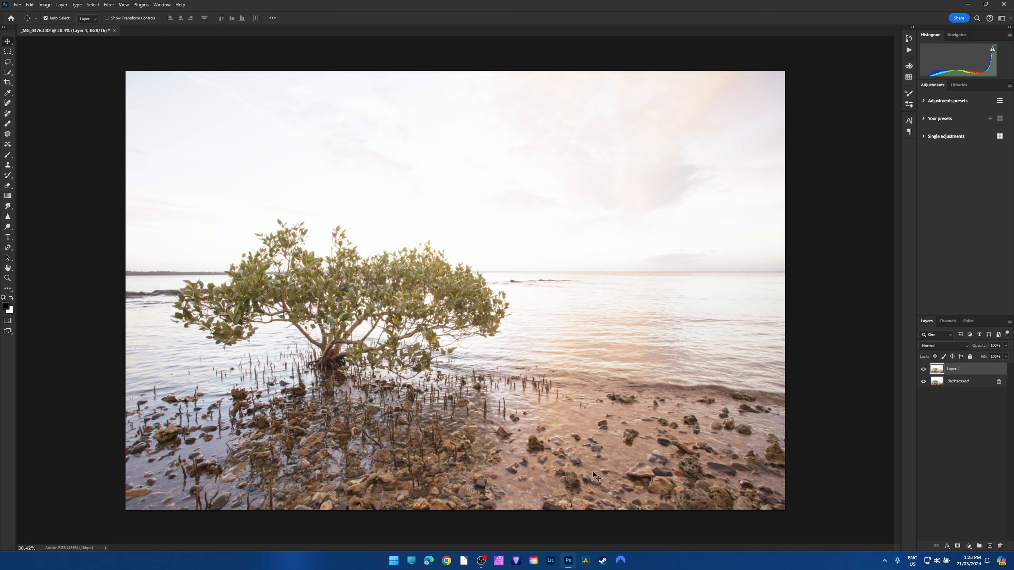
scroll(409, 488, "up", 20)
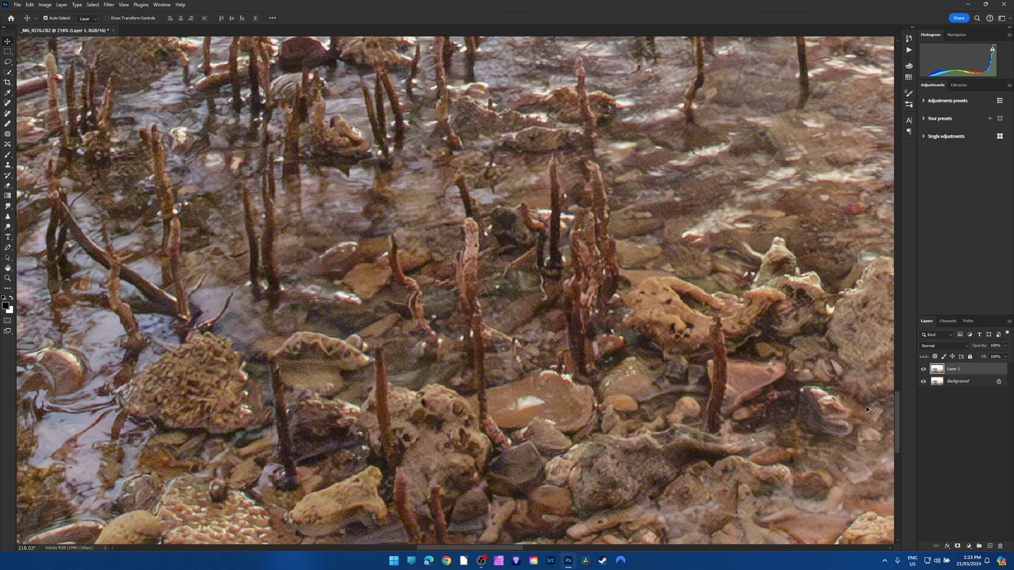
left_click(923, 369)
left_click(923, 369)
left_click(923, 369)
left_click(923, 369)
scroll(555, 353, "down", 15)
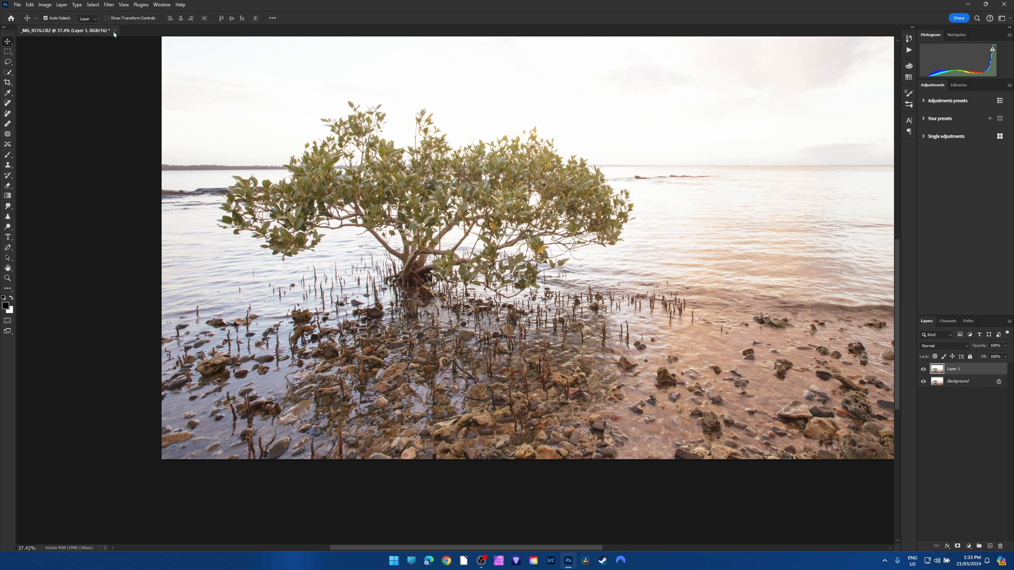
Close the noise-comparison document without saving and open _MG_0376-Enhanced-NR.dng from the Seascape folder.
left_click(117, 31)
left_click(503, 205)
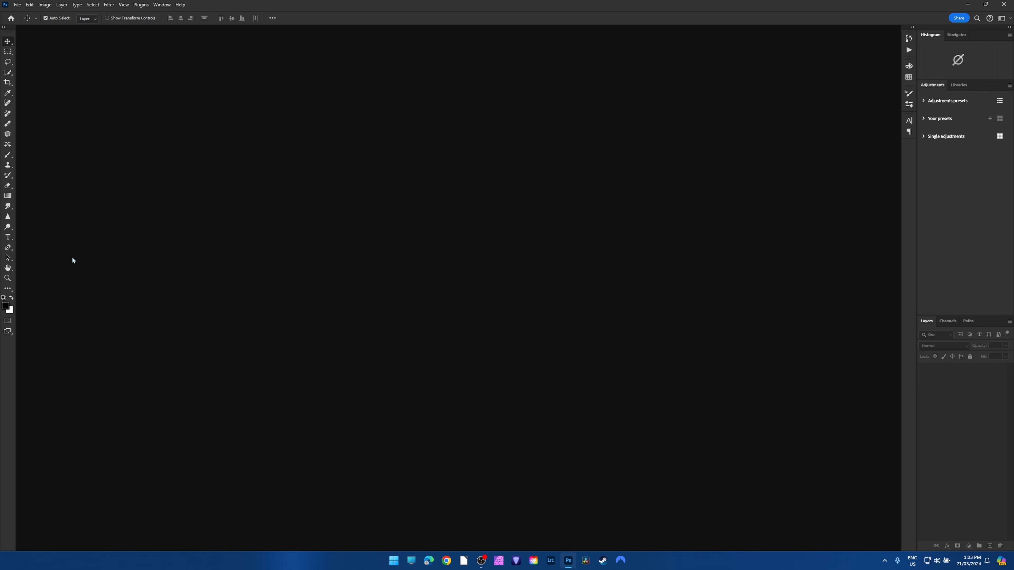
left_click(17, 5)
left_click(28, 25)
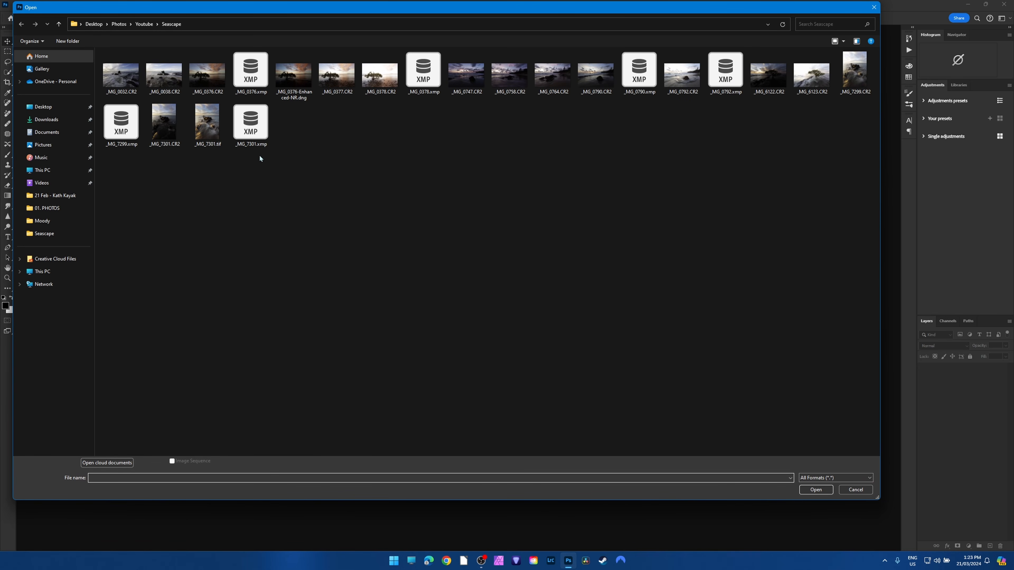
left_click(294, 76)
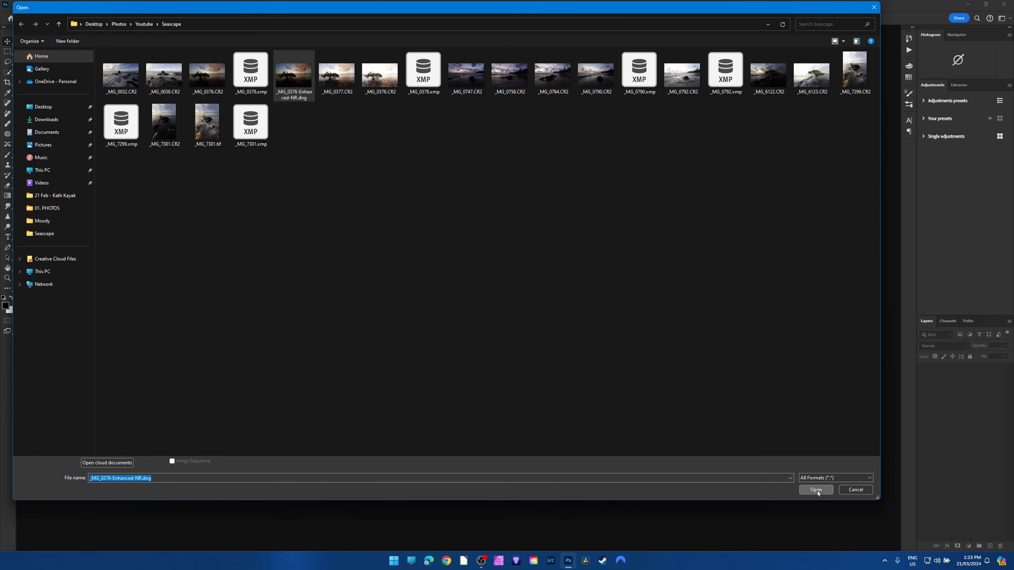
left_click(815, 490)
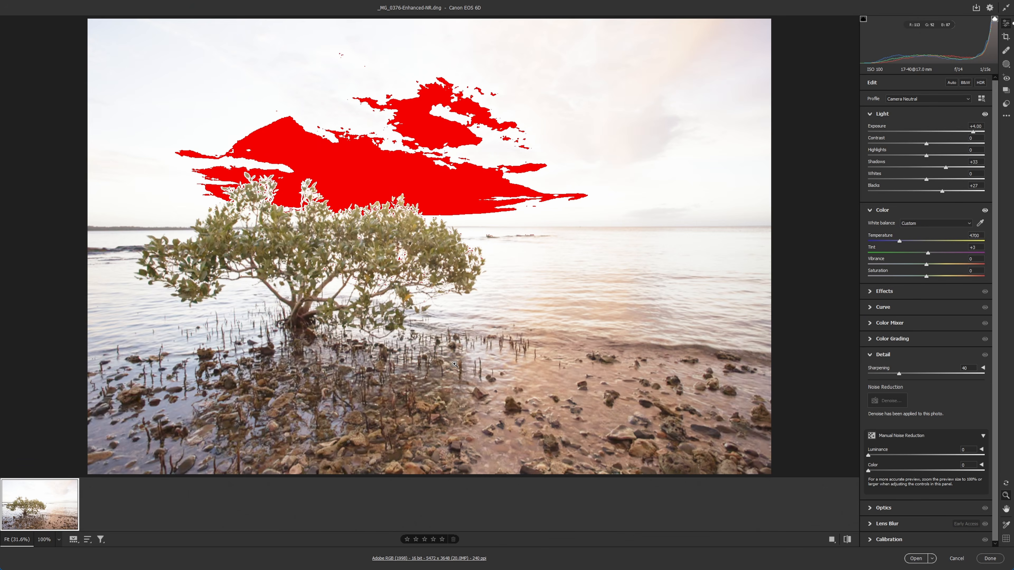
Reset the denoised raw file to its default settings and recover the bright sky with Highlights -46 and Whites -33.
right_click(407, 177)
left_click(461, 219)
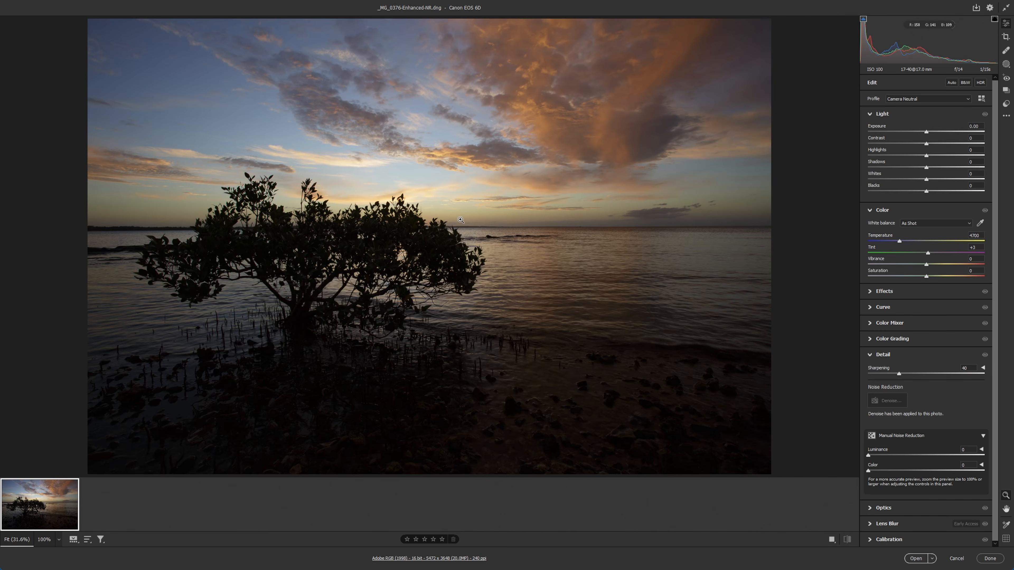
left_click(389, 176)
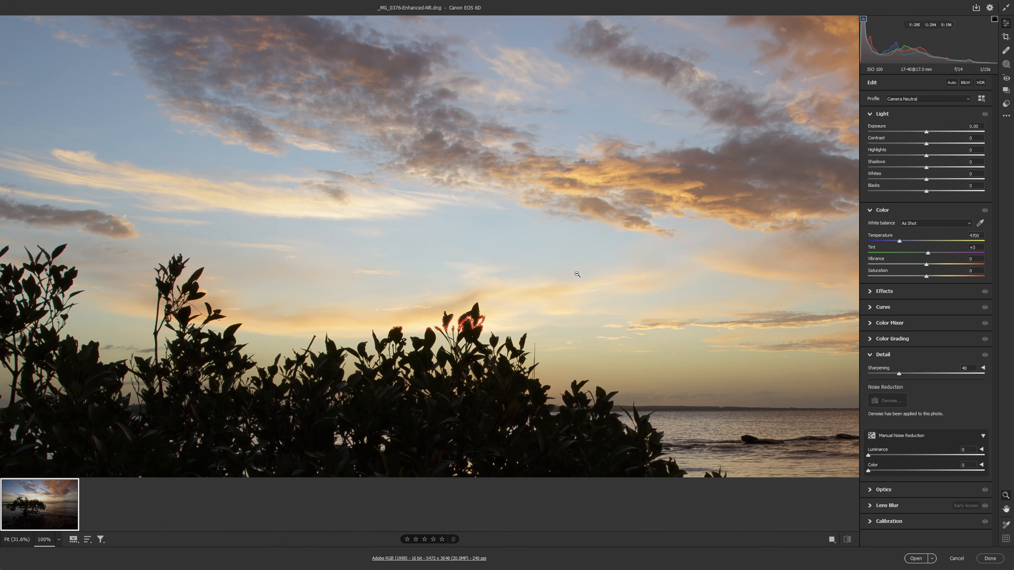
left_click_drag(926, 155, 907, 180)
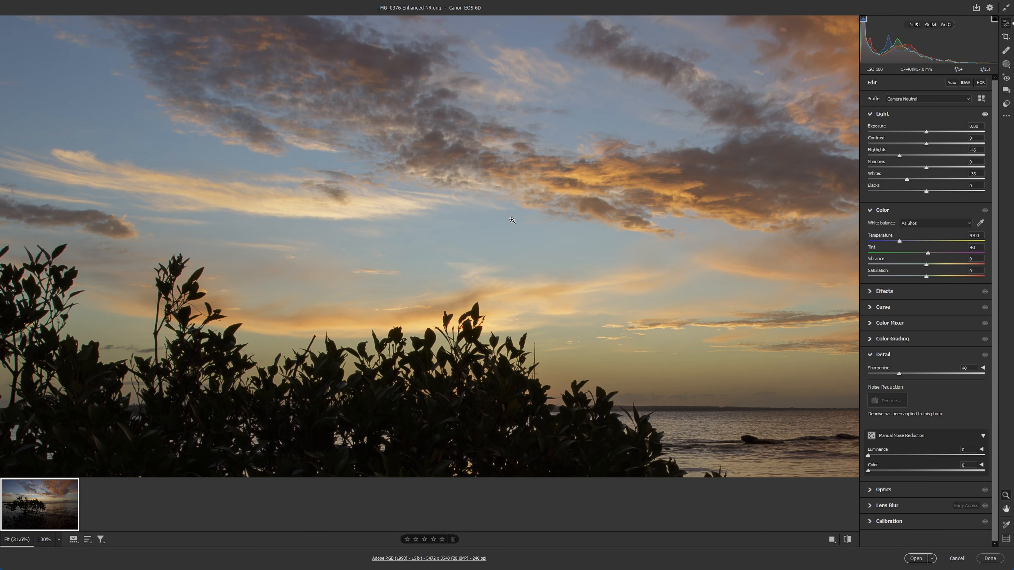
left_click(437, 389)
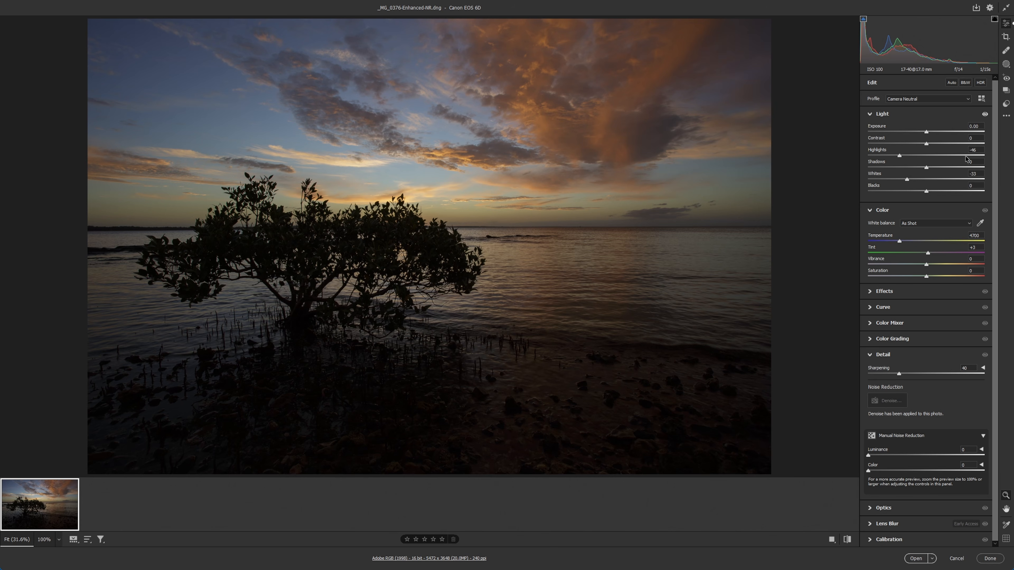
Brighten the foreground of the denoised raw file with Exposure +2.70, Blacks +33 and Shadows +33.
left_click_drag(926, 133, 958, 133)
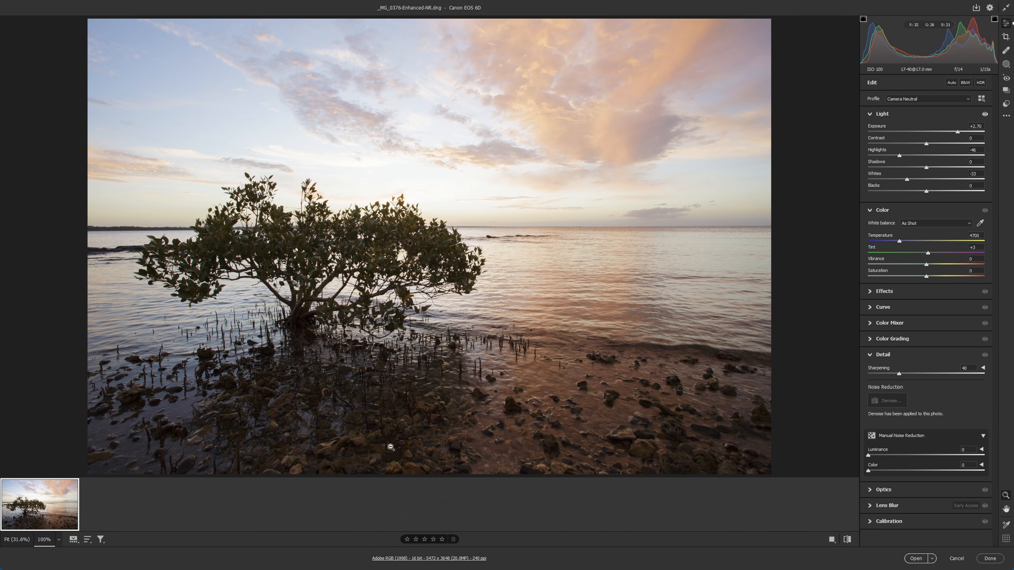
left_click(389, 447)
left_click(945, 192)
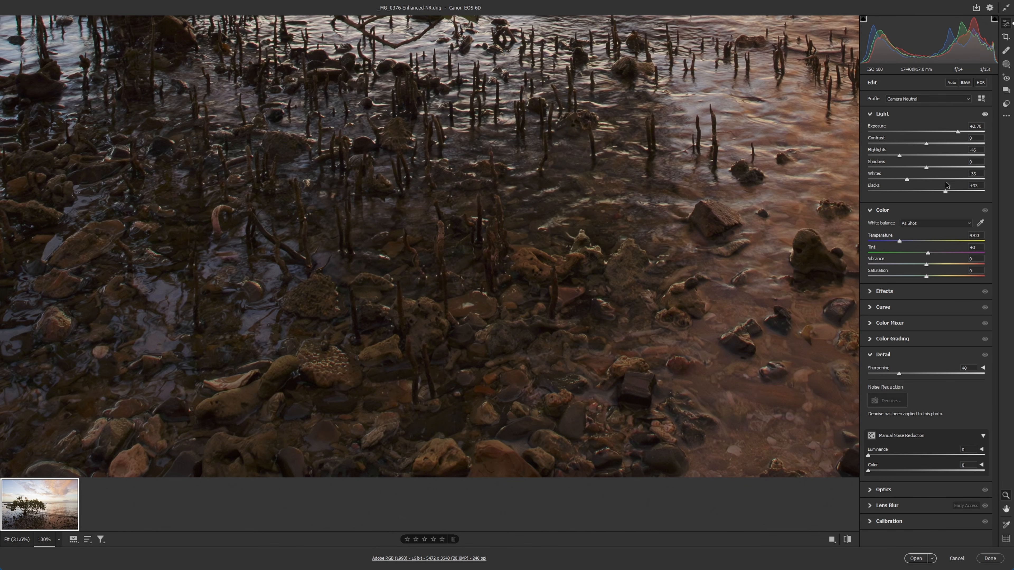
left_click(945, 168)
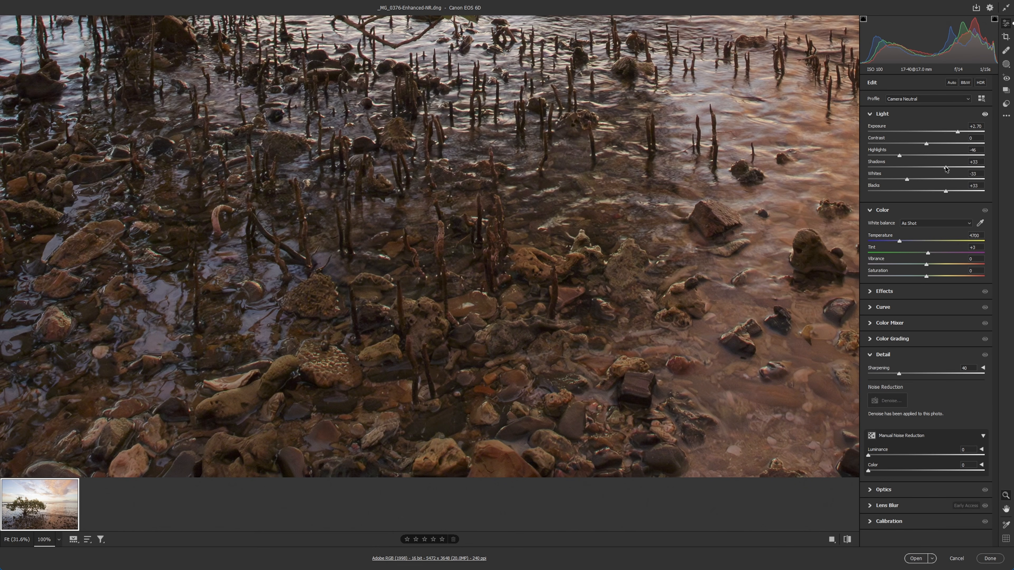
Reset the denoised raw file to its default settings and apply the Landscape user preset.
right_click(485, 240)
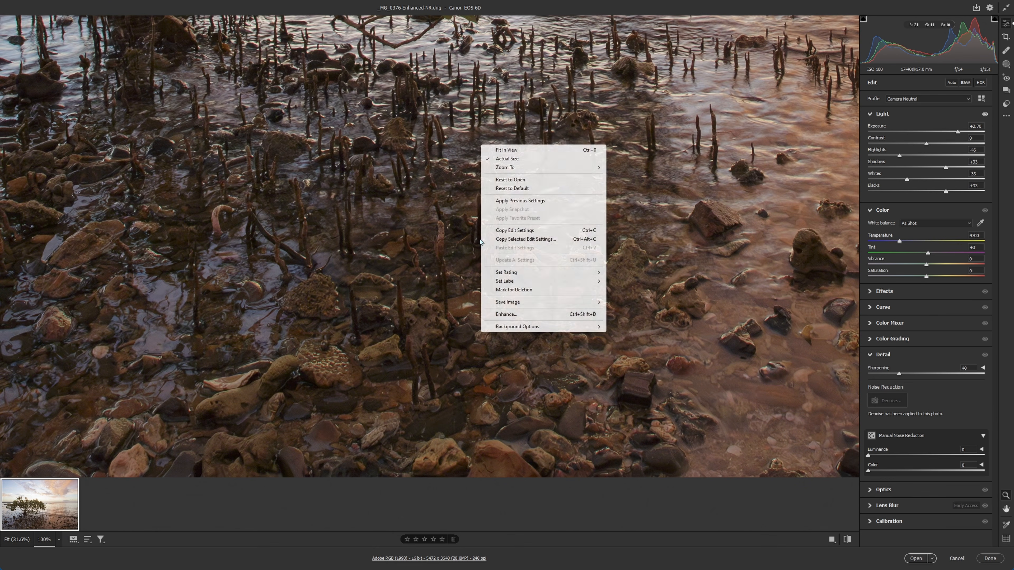
left_click(527, 189)
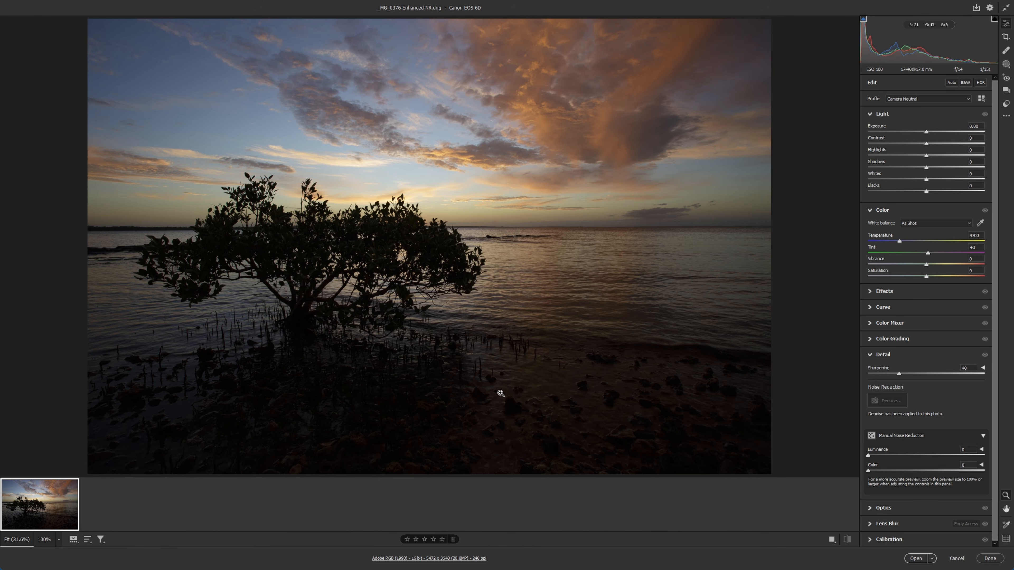
left_click(1006, 103)
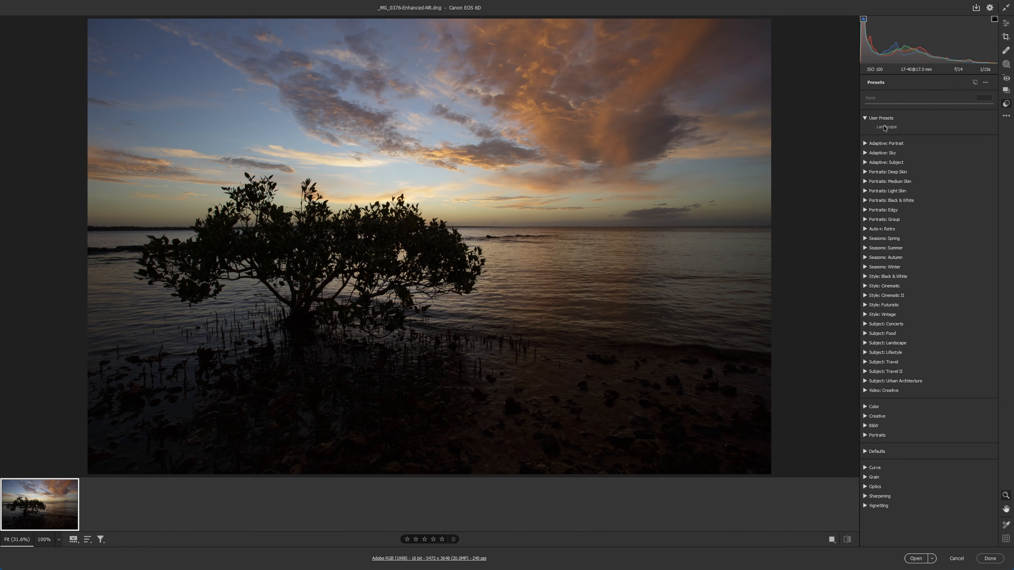
left_click(884, 127)
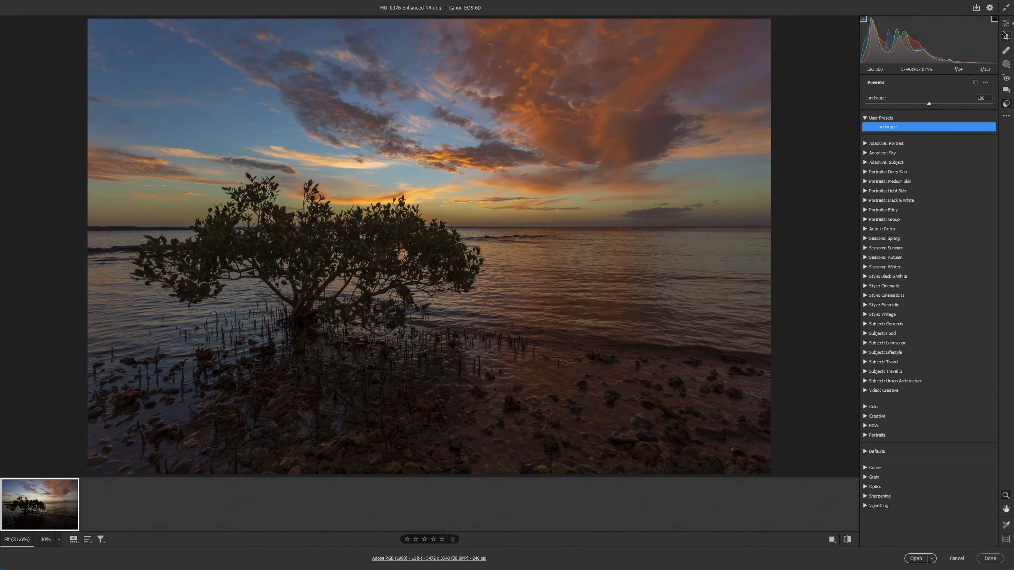
Set Exposure to +0.40 for the dark version and open it in the editor.
left_click(1005, 23)
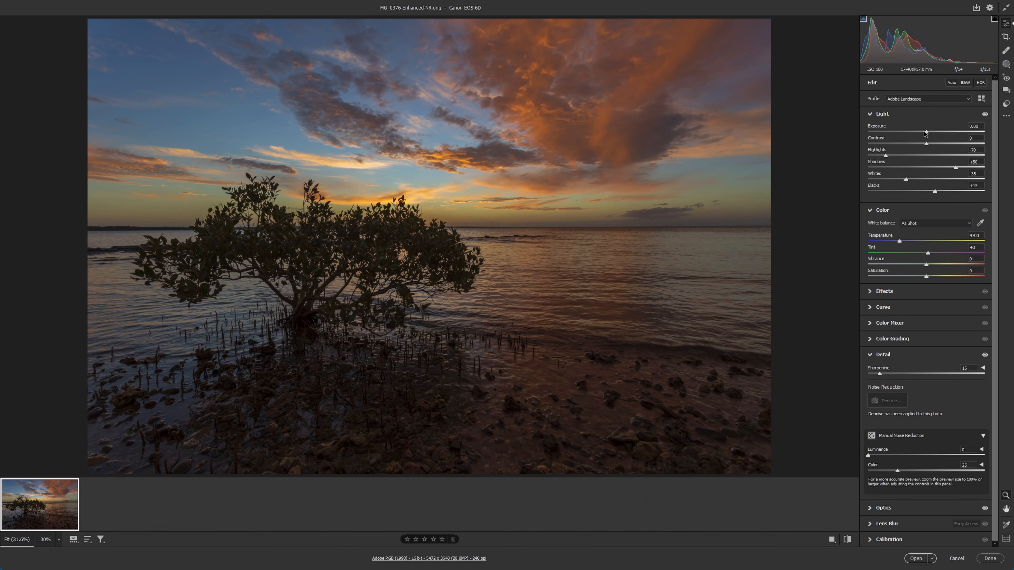
left_click_drag(927, 132, 932, 132)
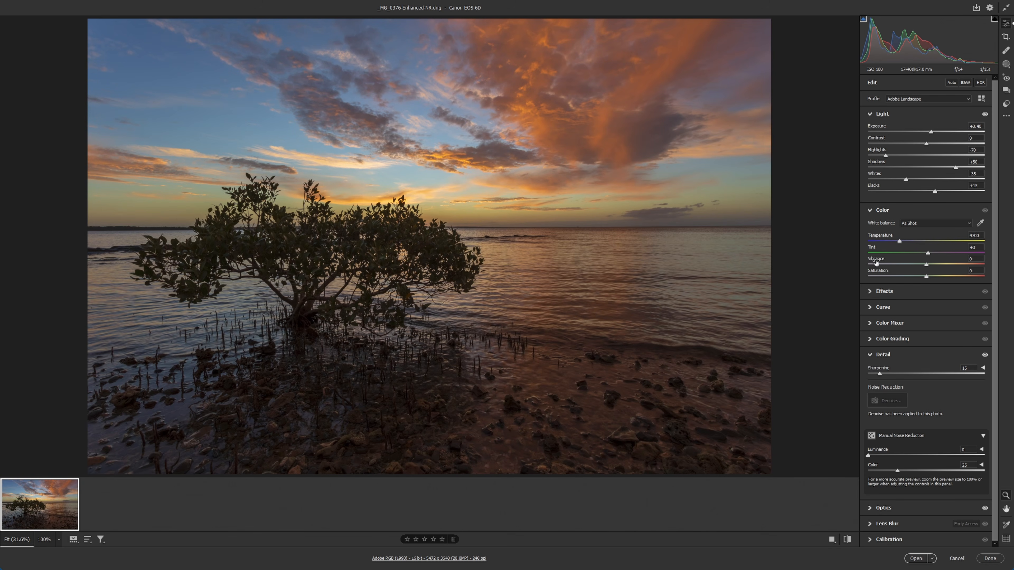
left_click(914, 559)
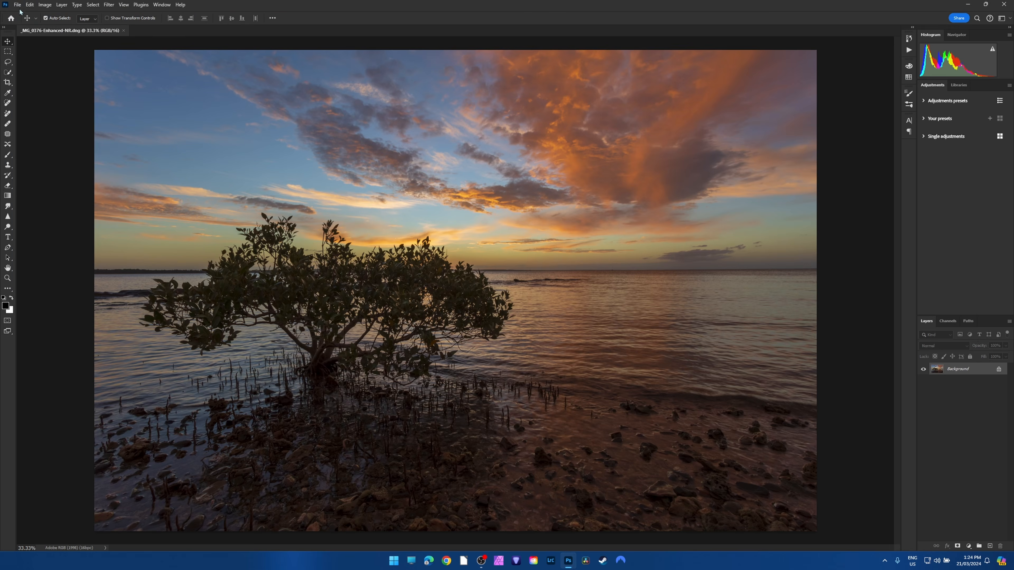
Open _MG_0376-Enhanced-NR.dng again, raise its exposure for a bright version and open that as a second document.
left_click(17, 5)
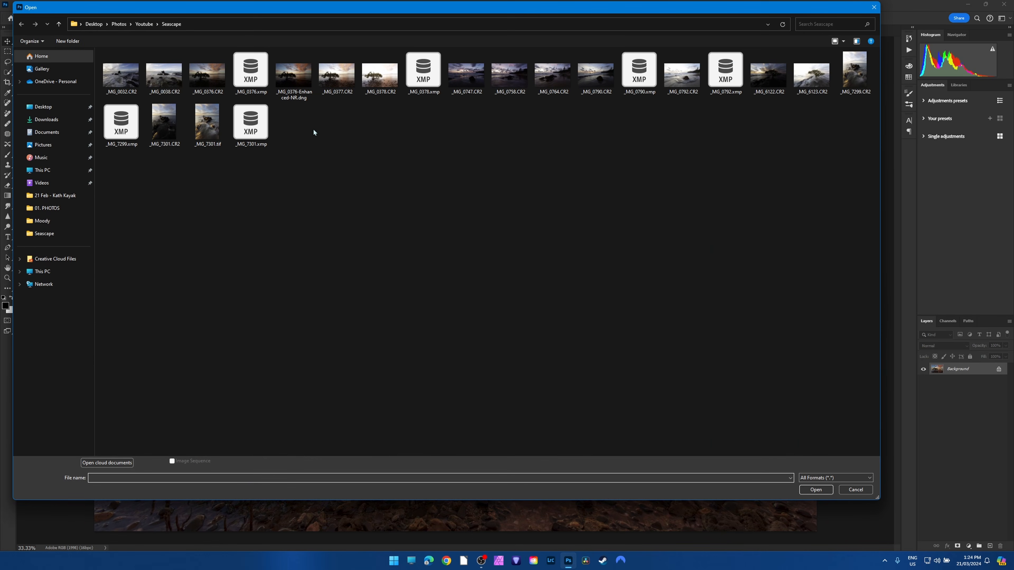
double_click(293, 75)
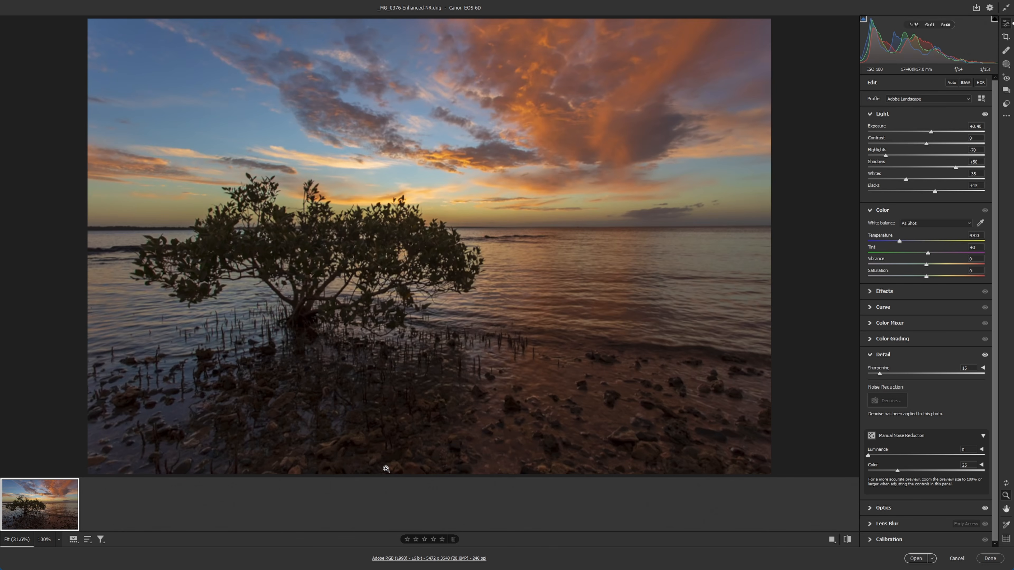
left_click_drag(931, 134, 953, 193)
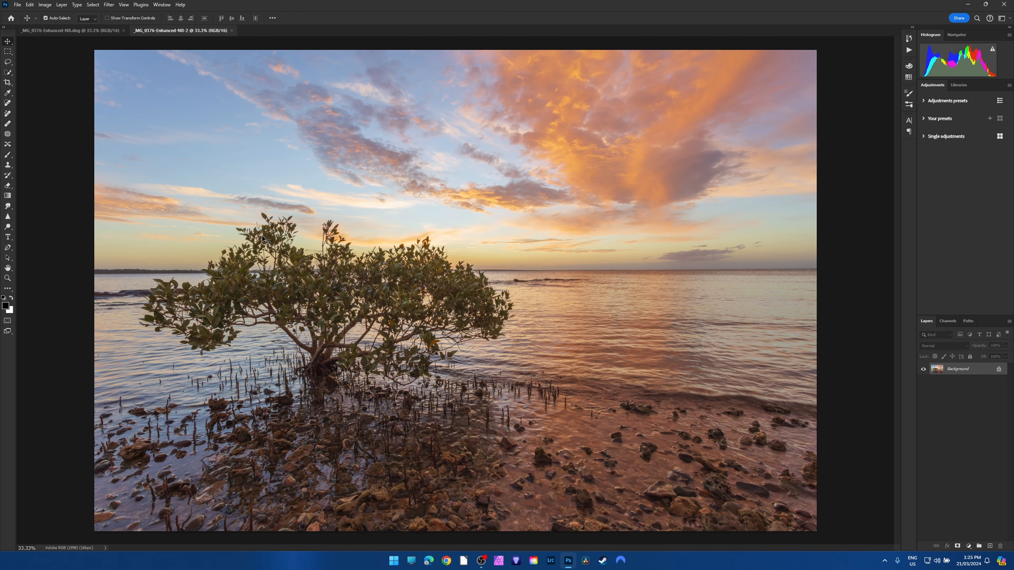
Add the bright version as a layer aligned over the dark version, closing the bright document without saving.
left_click_drag(150, 31, 170, 158)
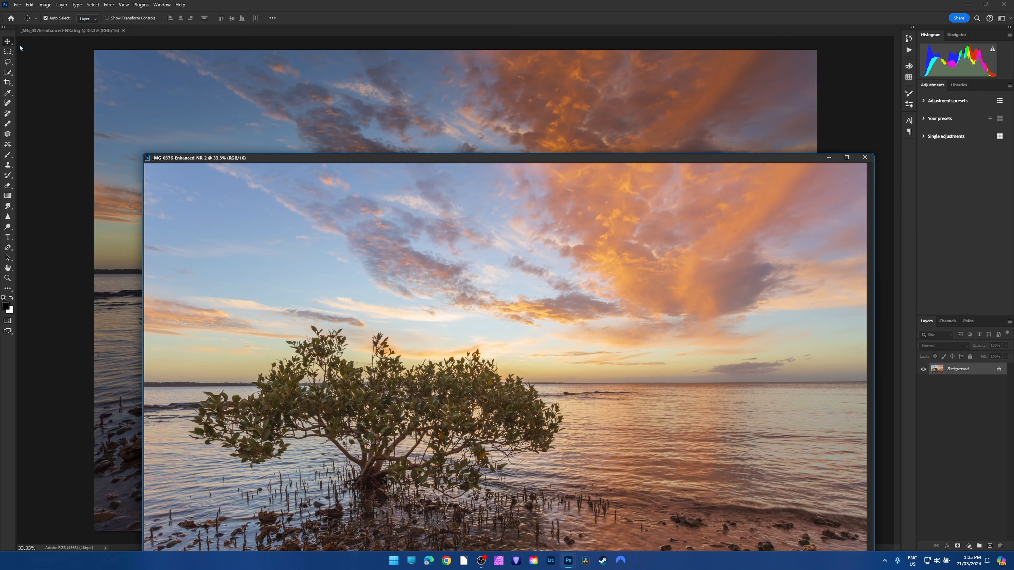
left_click_drag(281, 196, 282, 121)
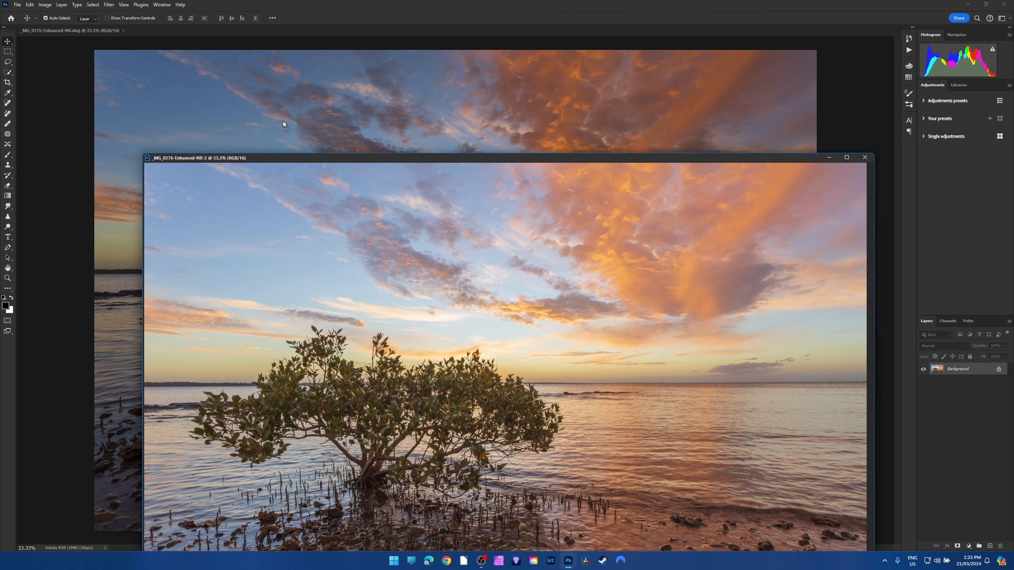
left_click(862, 158)
left_click(503, 202)
left_click_drag(223, 145, 171, 108)
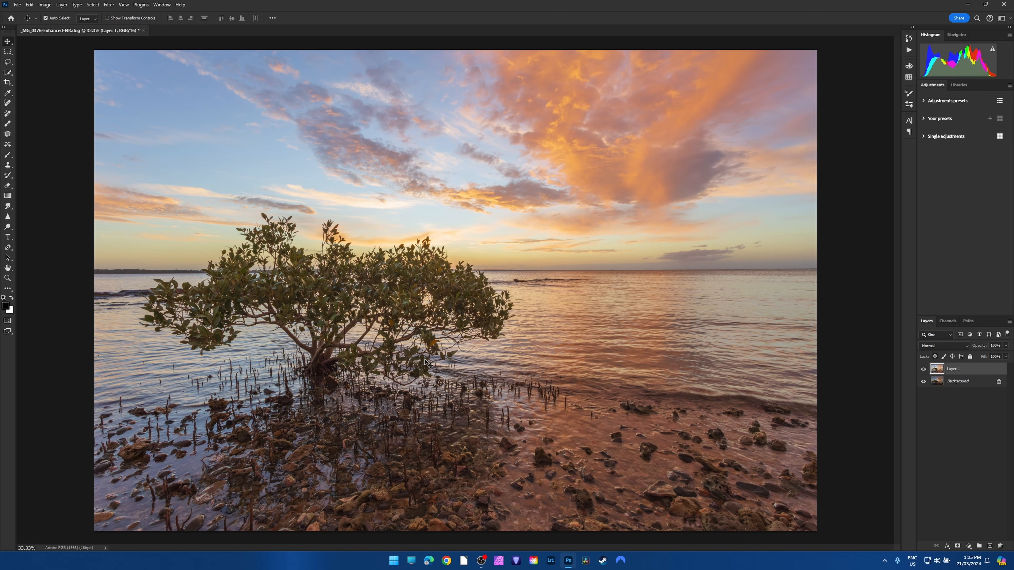
Compare the bright and dark versions by toggling the visibility of Layer 1.
left_click(923, 369)
left_click(924, 369)
left_click(923, 370)
left_click(923, 369)
left_click(109, 5)
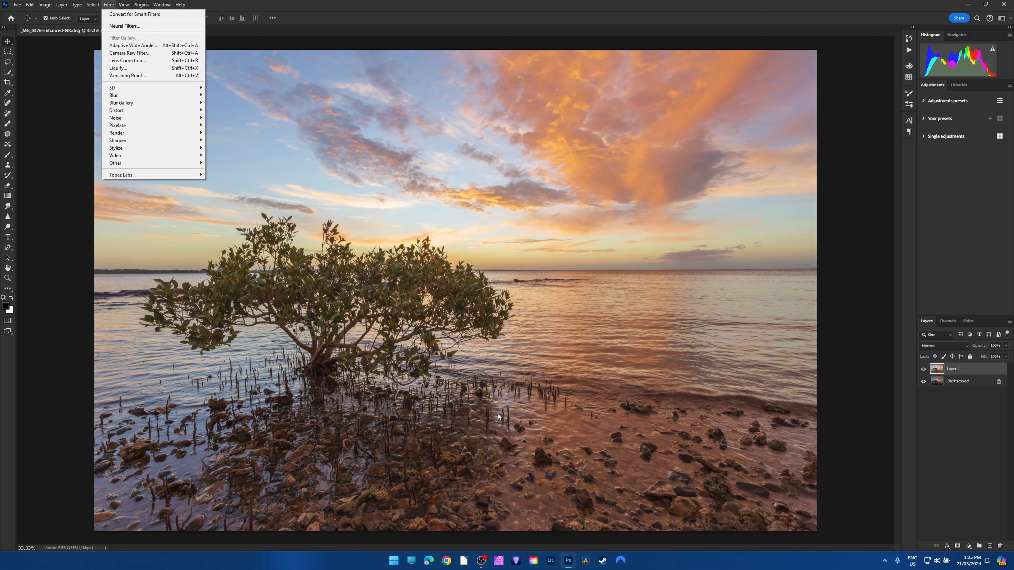
left_click(464, 387)
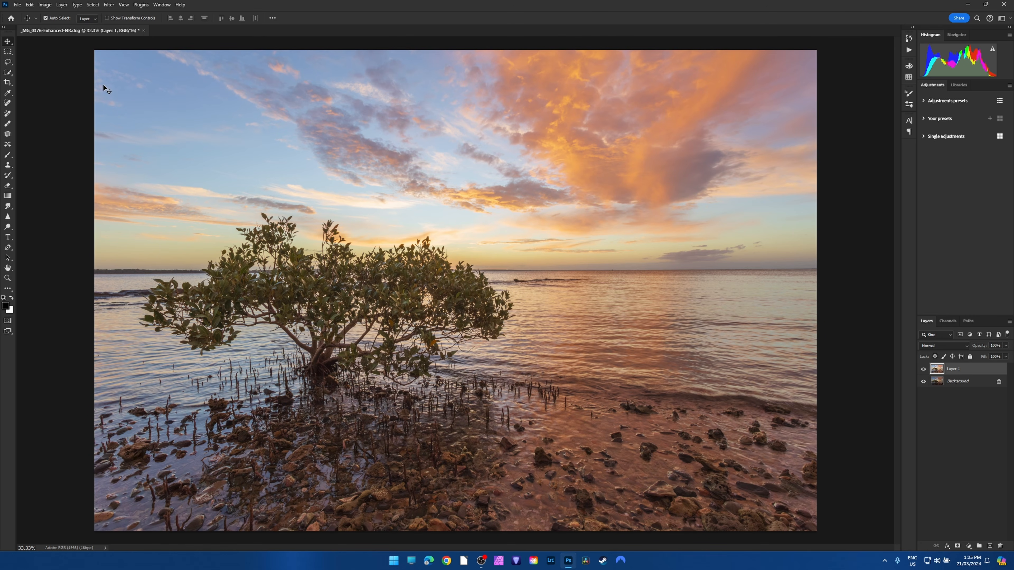
Close the mangrove document without saving, open _MG_0758.CR2 and inspect the dark headland up close.
left_click(143, 31)
left_click(502, 201)
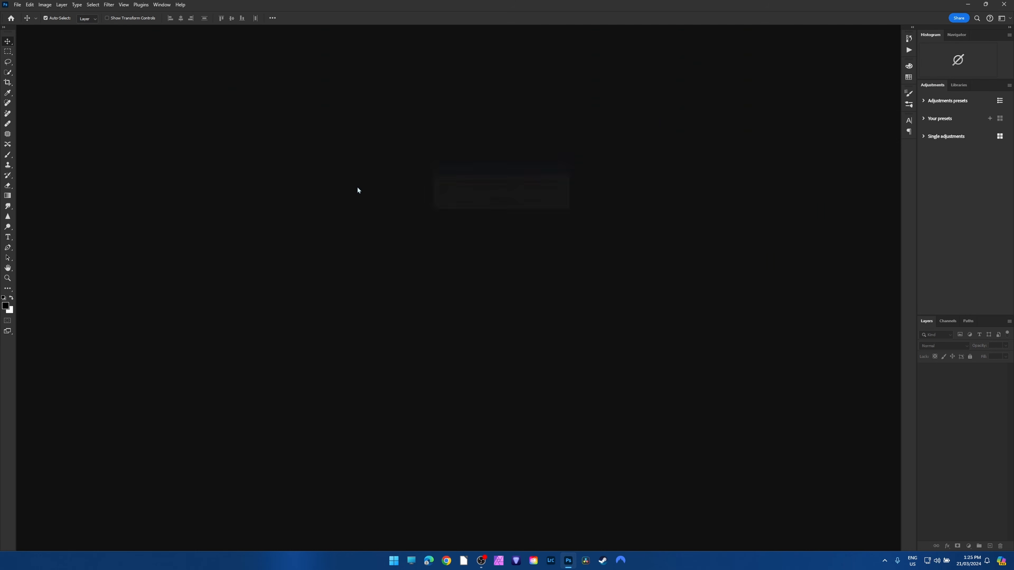
left_click(17, 5)
left_click(30, 24)
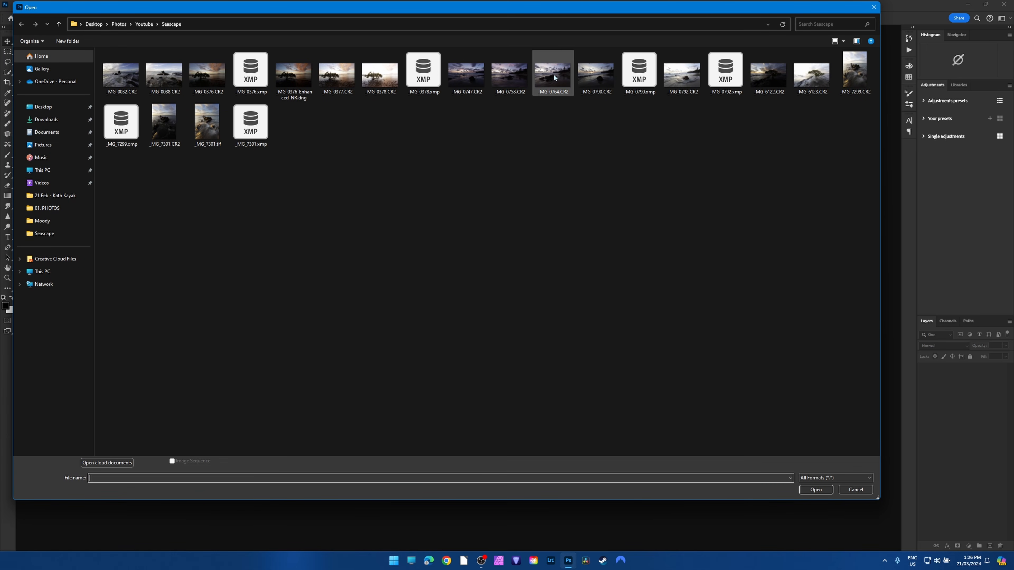
double_click(465, 77)
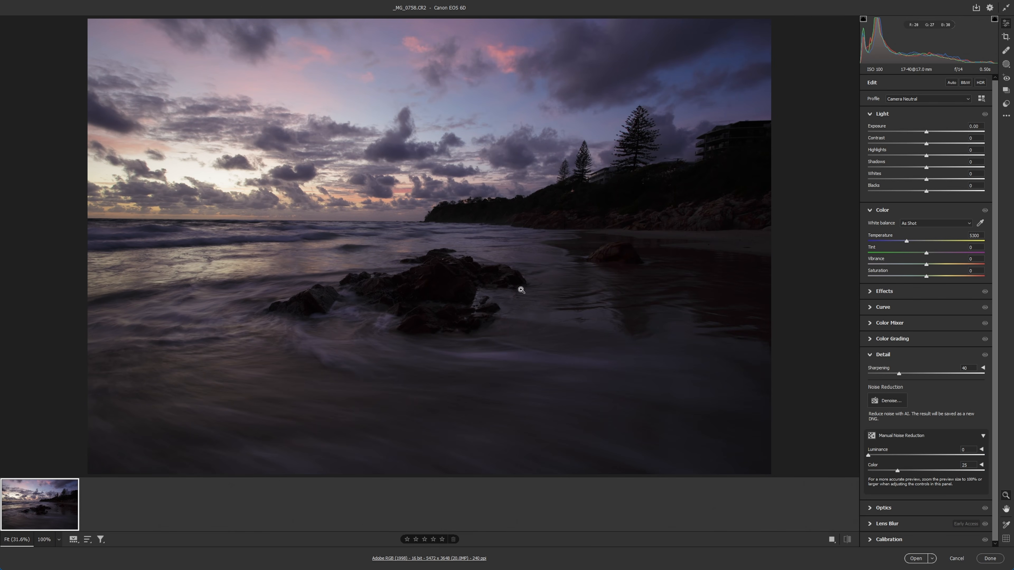
left_click(713, 180)
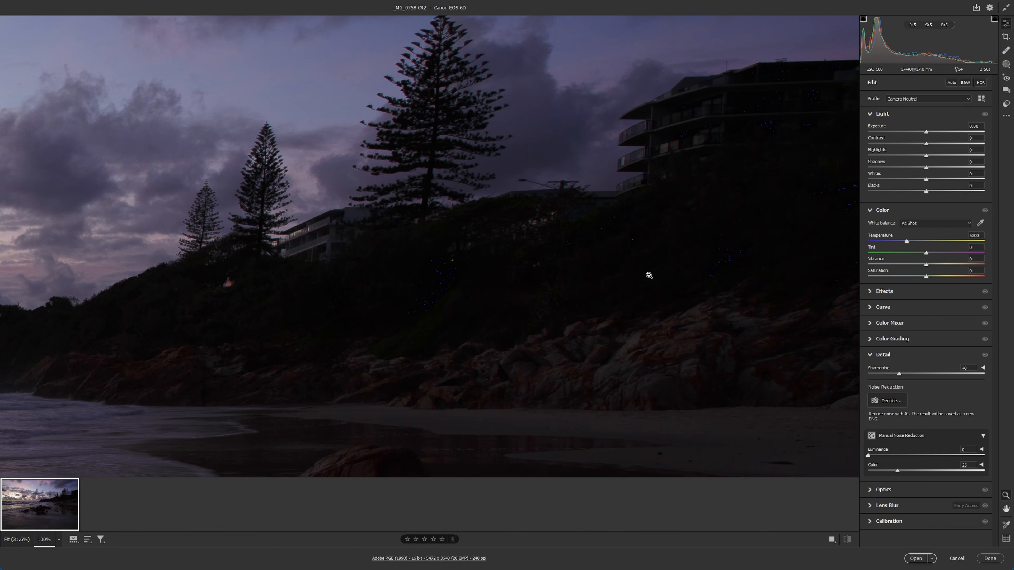
left_click(609, 233)
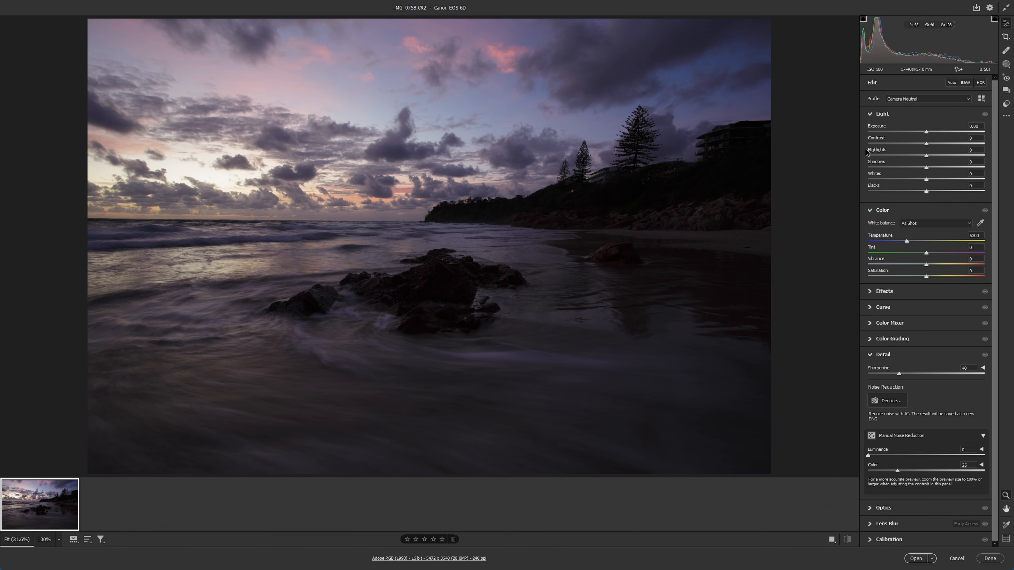
Recover the bright sky by setting Highlights and Whites to -100, checking the clouds near the horizon.
left_click_drag(926, 155, 868, 158)
left_click_drag(925, 180, 866, 185)
left_click(365, 214)
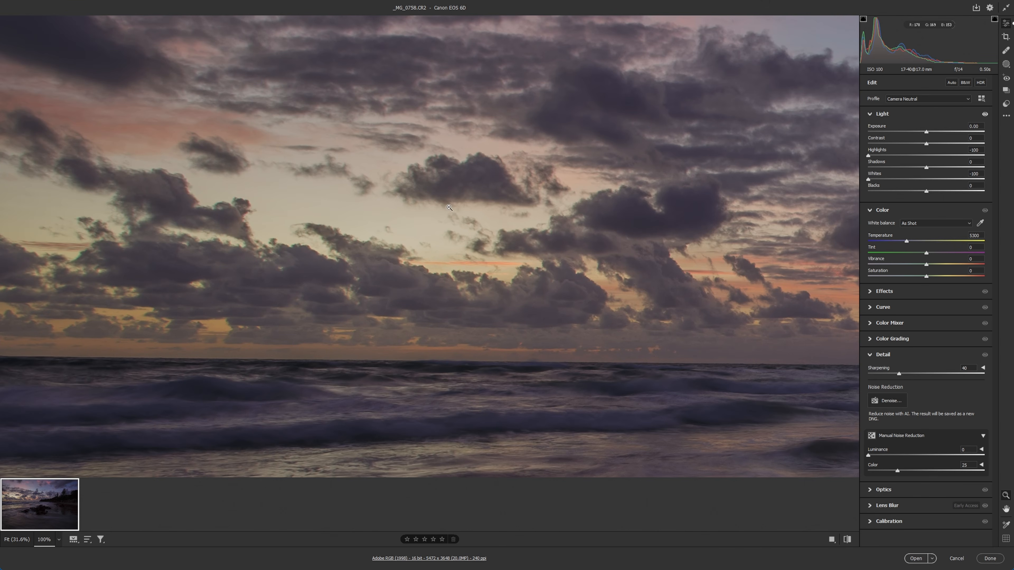
left_click(365, 214)
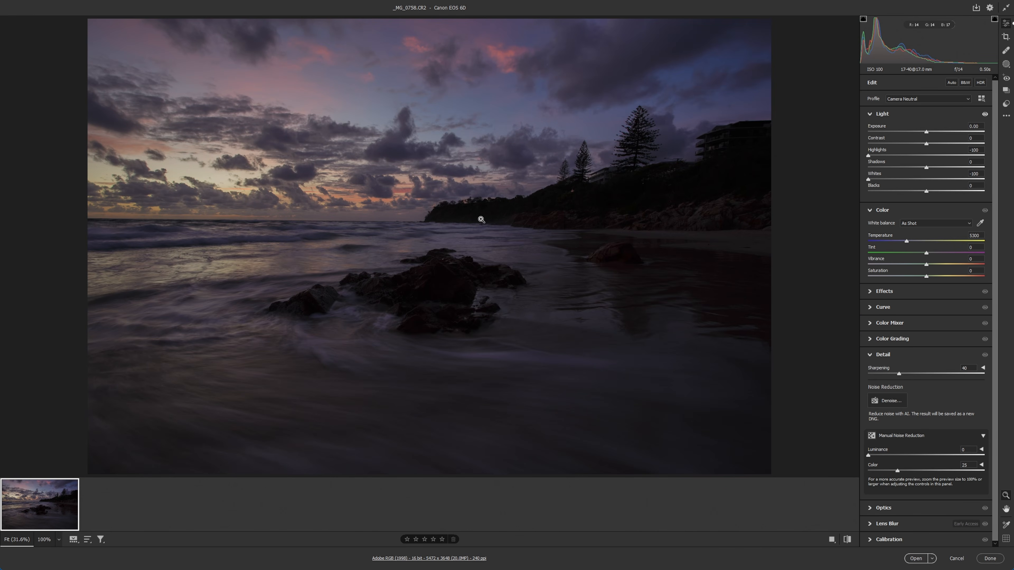
Brighten the dark areas with Shadows +100, Blacks +61 and Exposure +0.80, checking the headland detail.
left_click_drag(926, 168, 984, 168)
left_click_drag(926, 192, 961, 192)
left_click_drag(926, 132, 935, 132)
scroll(730, 187, "up", 5)
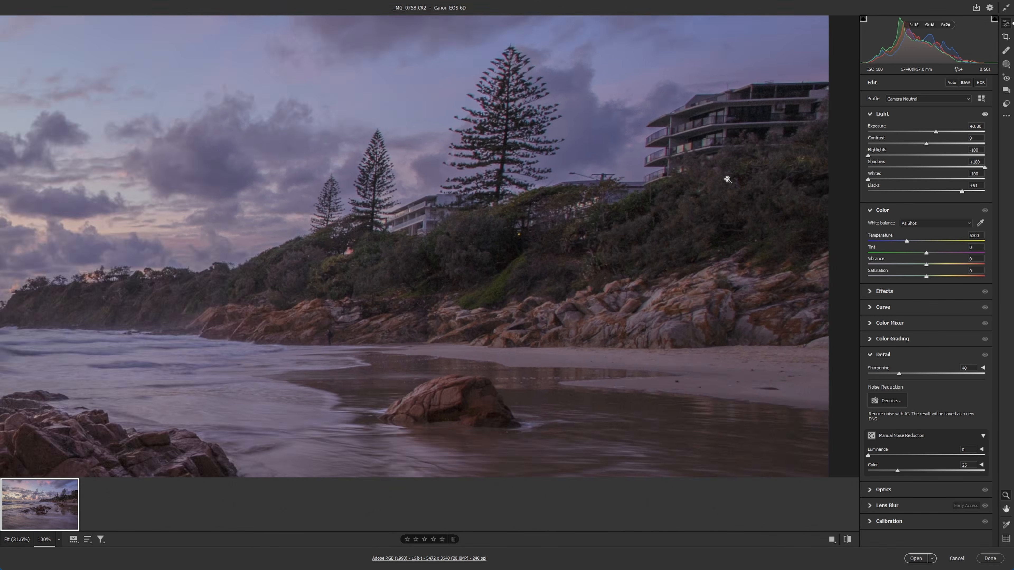
left_click_drag(675, 260, 711, 260)
left_click(591, 315)
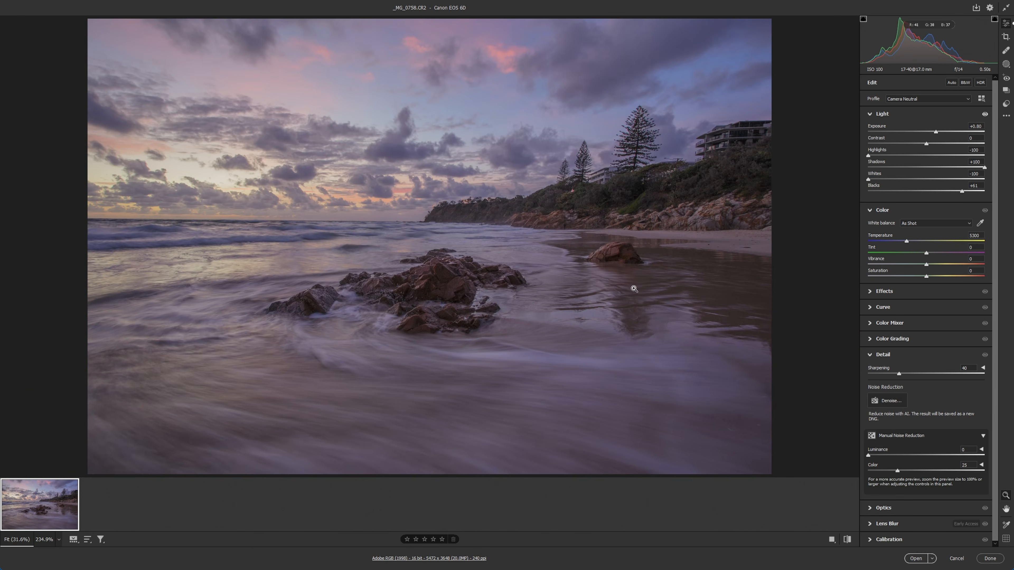
Examine the noise in the foreground water and enhance the raw file with AI Denoise at amount 50.
left_click(710, 459)
left_click_drag(672, 428, 692, 426)
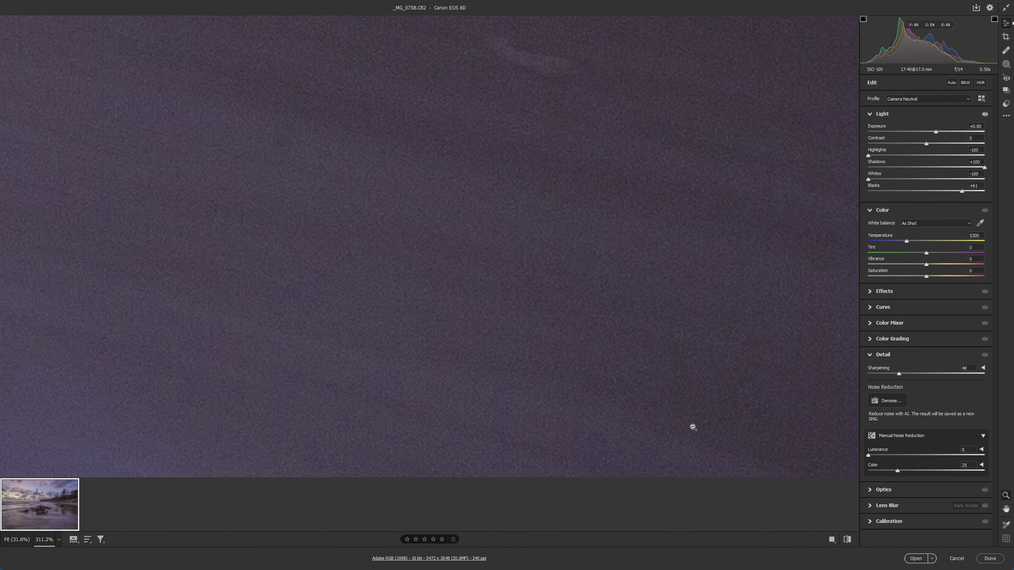
left_click_drag(620, 355, 595, 339)
left_click(595, 341)
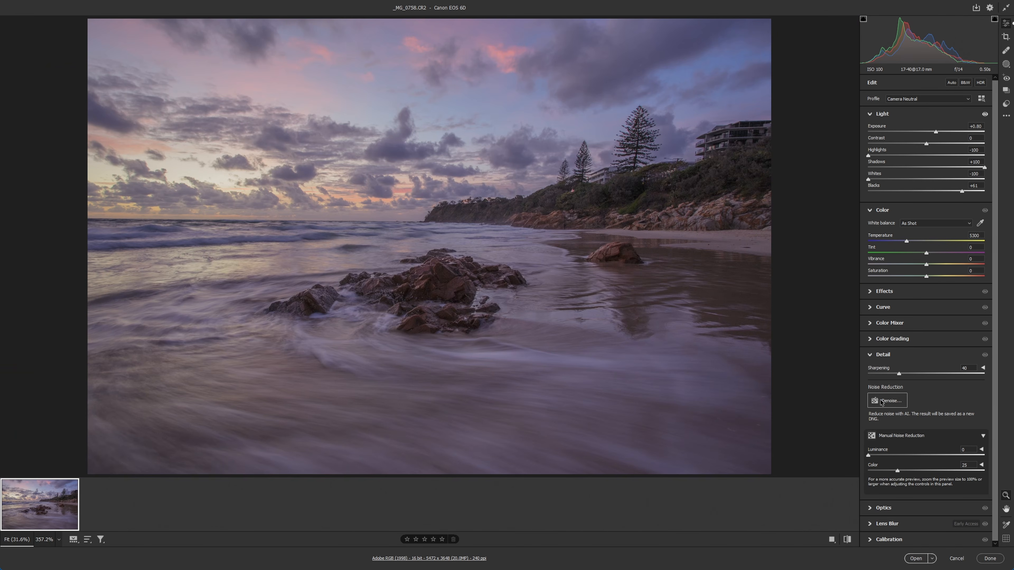
left_click(881, 402)
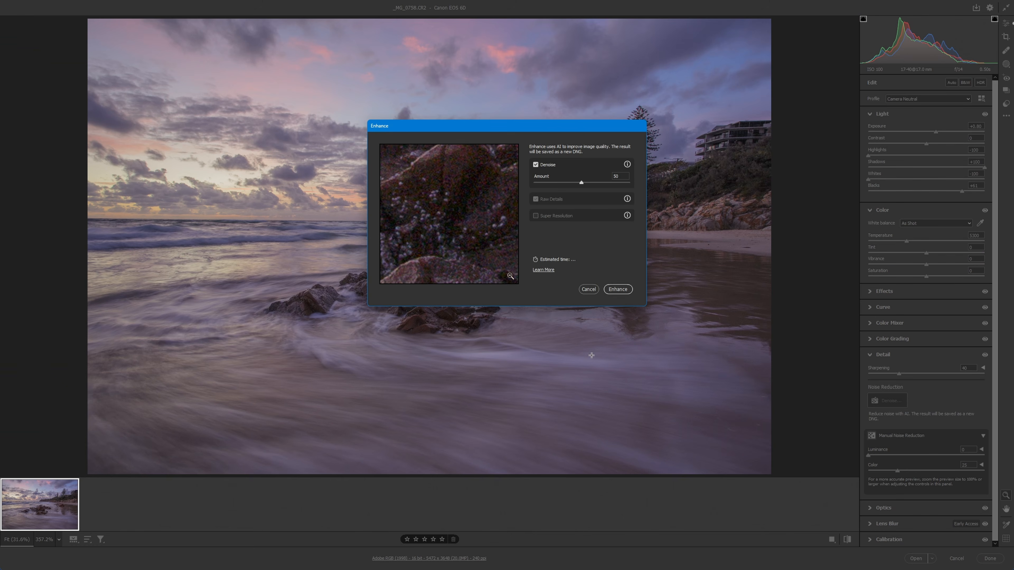
left_click(617, 289)
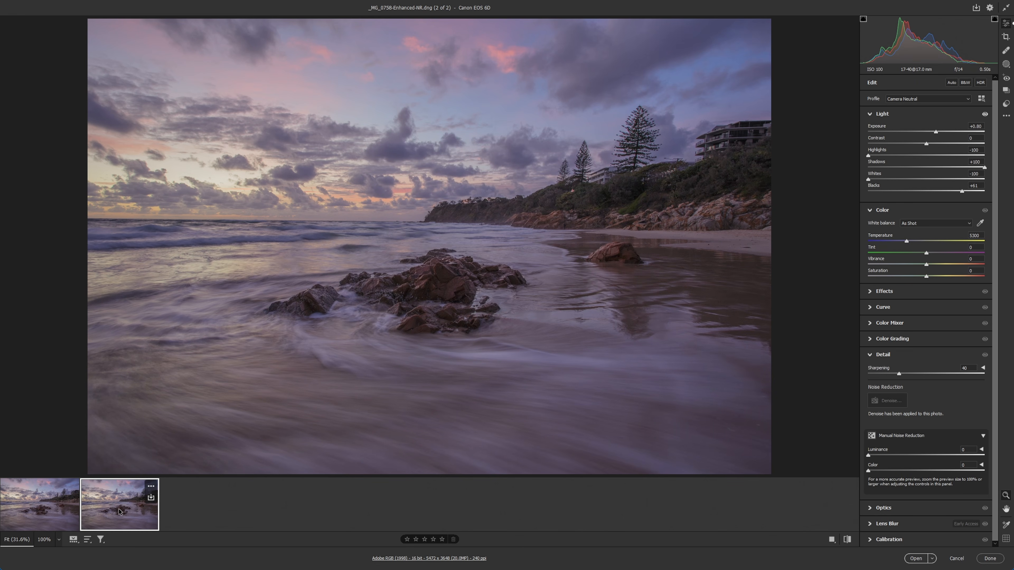
Compare the noise in the foreground water between the original raw file and the denoised DNG at high magnification.
left_click(755, 460)
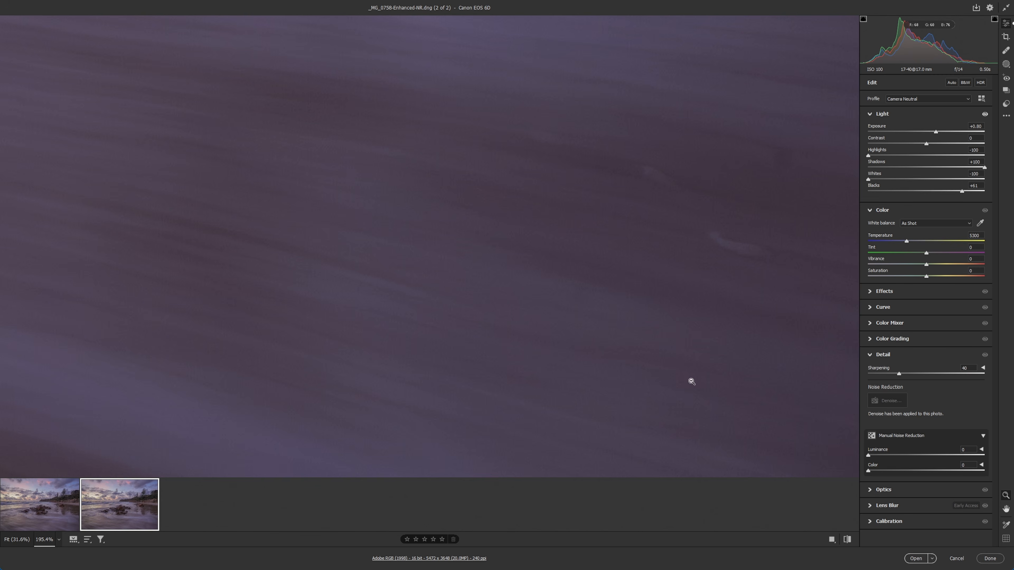
left_click(50, 515)
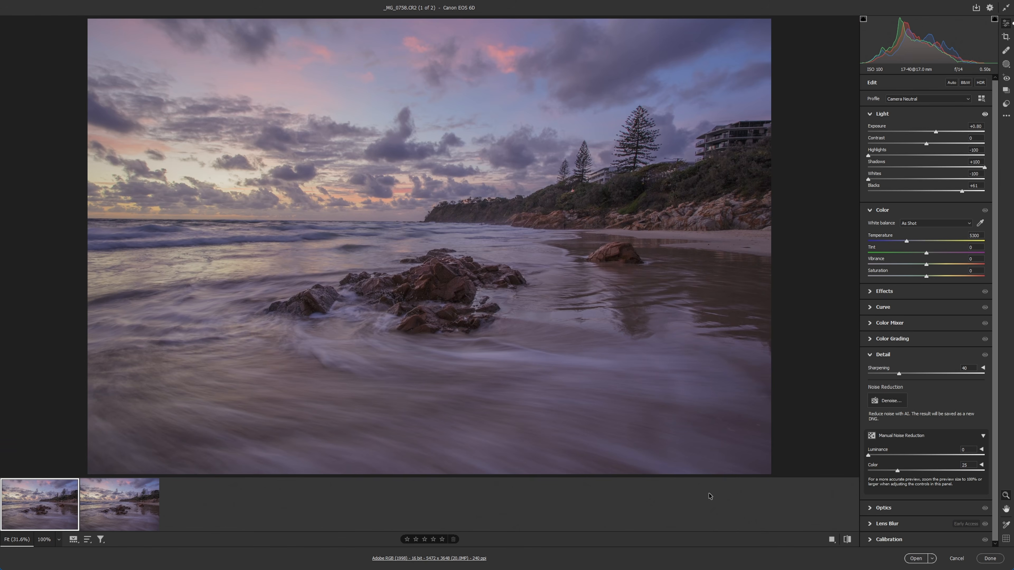
left_click(765, 437)
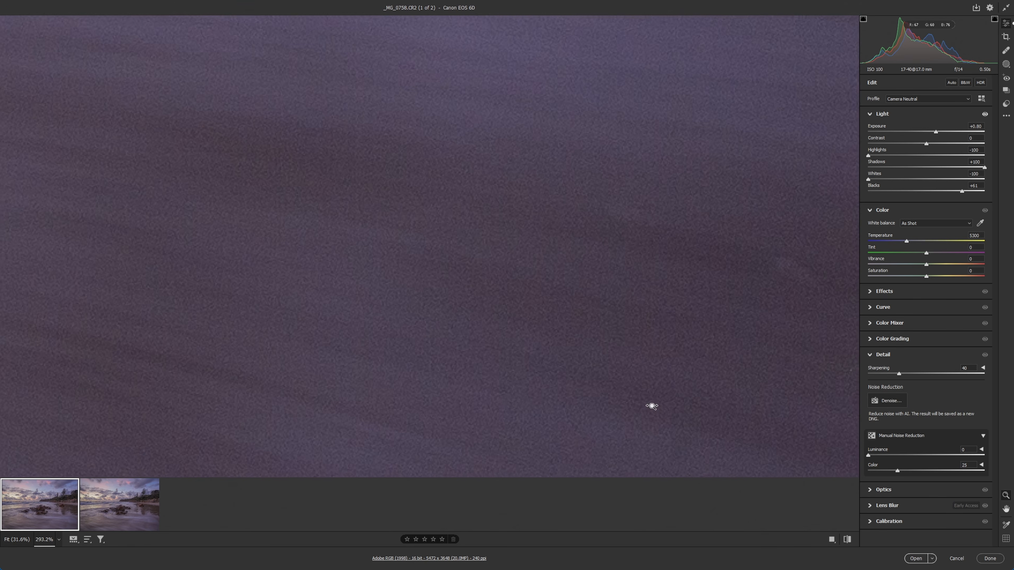
left_click(136, 505)
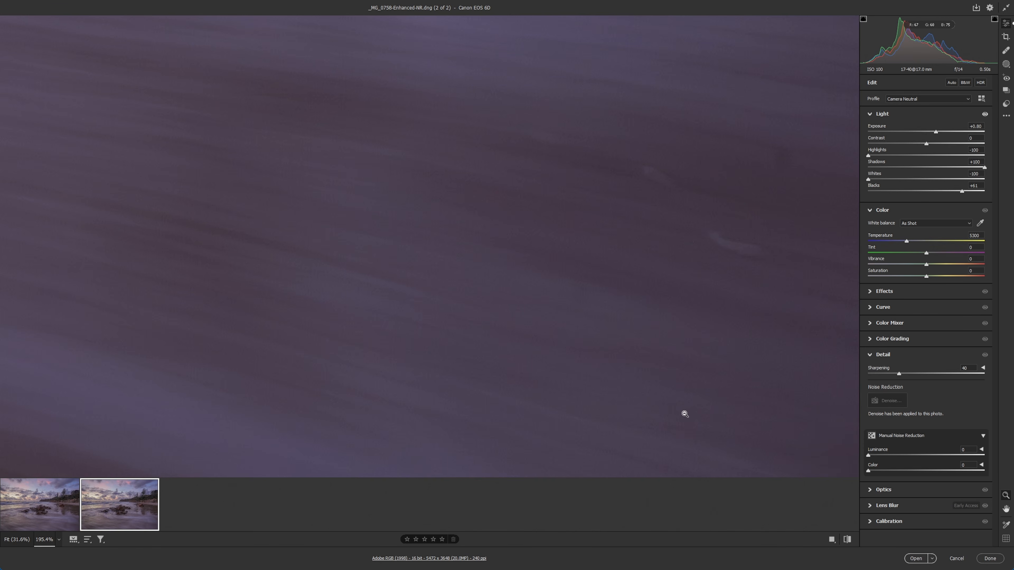
left_click(71, 491)
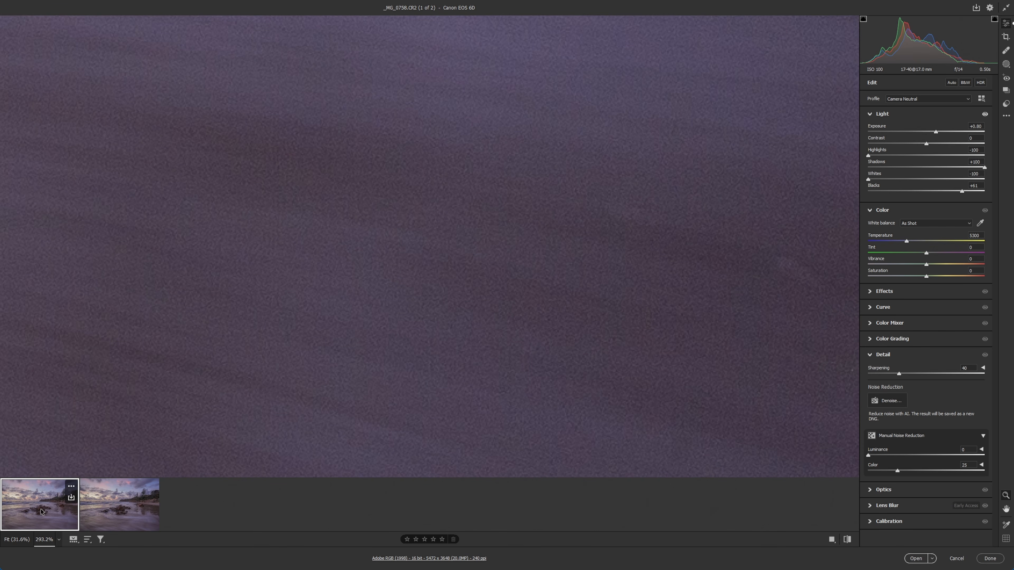
left_click(734, 442)
left_click(133, 515)
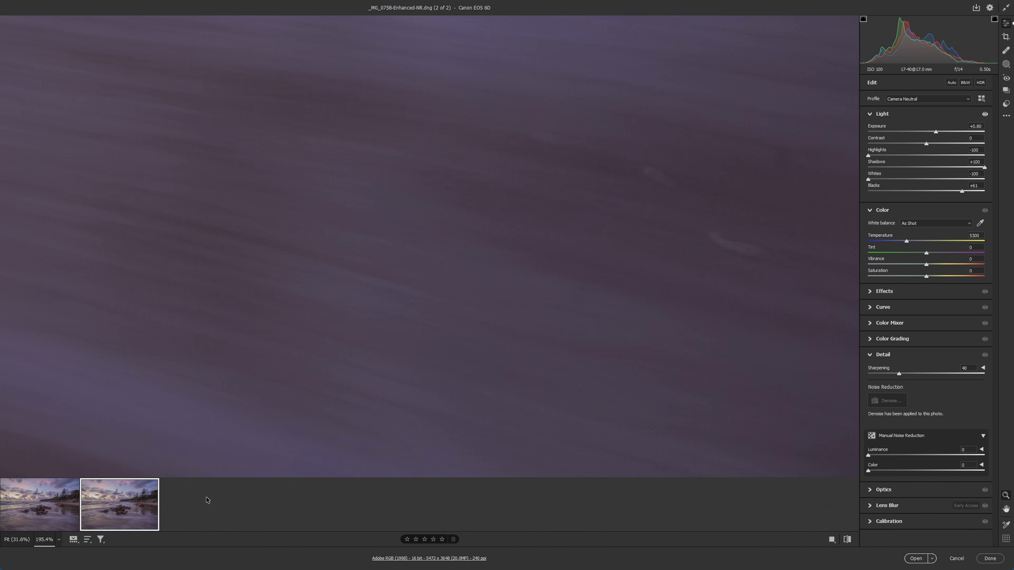
left_click(555, 357)
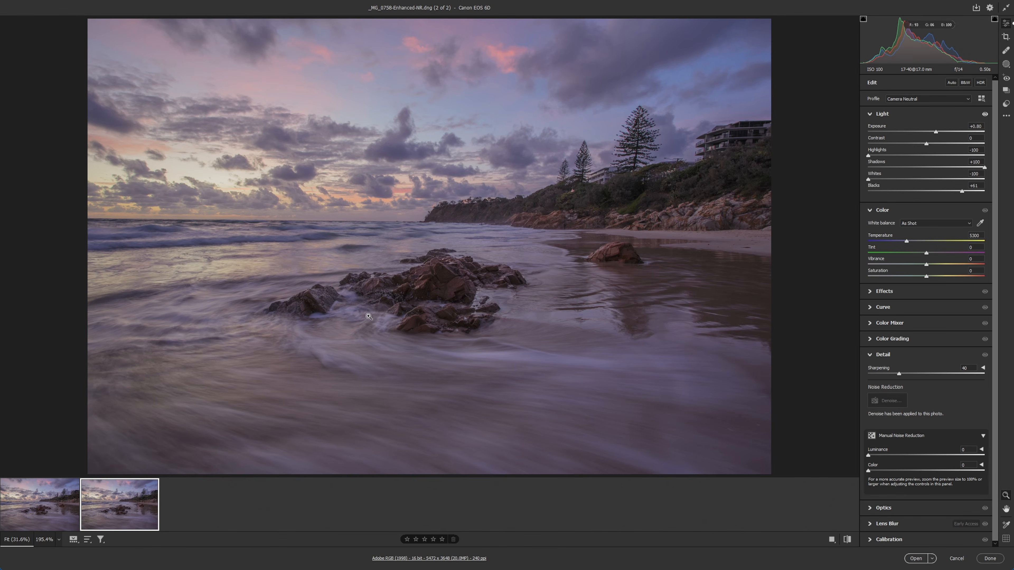
Compare the noise and detail in the headland trees and buildings between the original raw file and the denoised DNG.
left_click(369, 315)
left_click(368, 314)
left_click(689, 173)
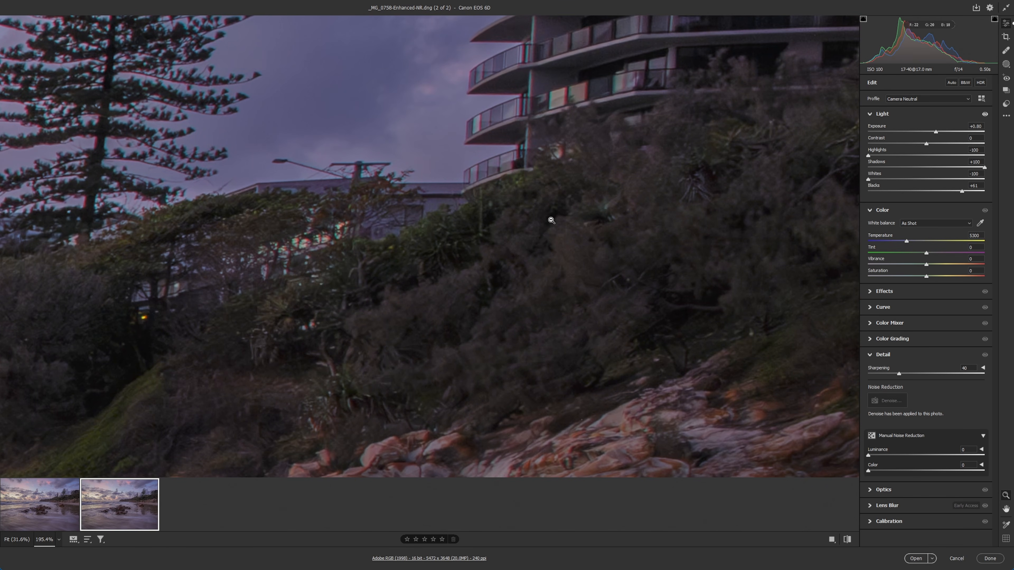
left_click(44, 506)
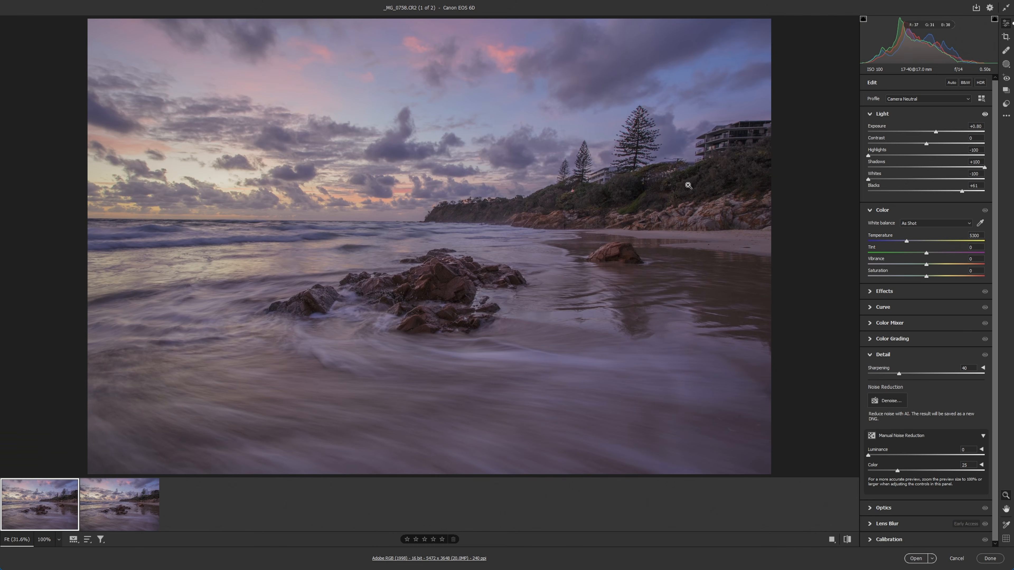
left_click(691, 176)
left_click_drag(572, 257, 655, 262)
left_click_drag(466, 331, 491, 326)
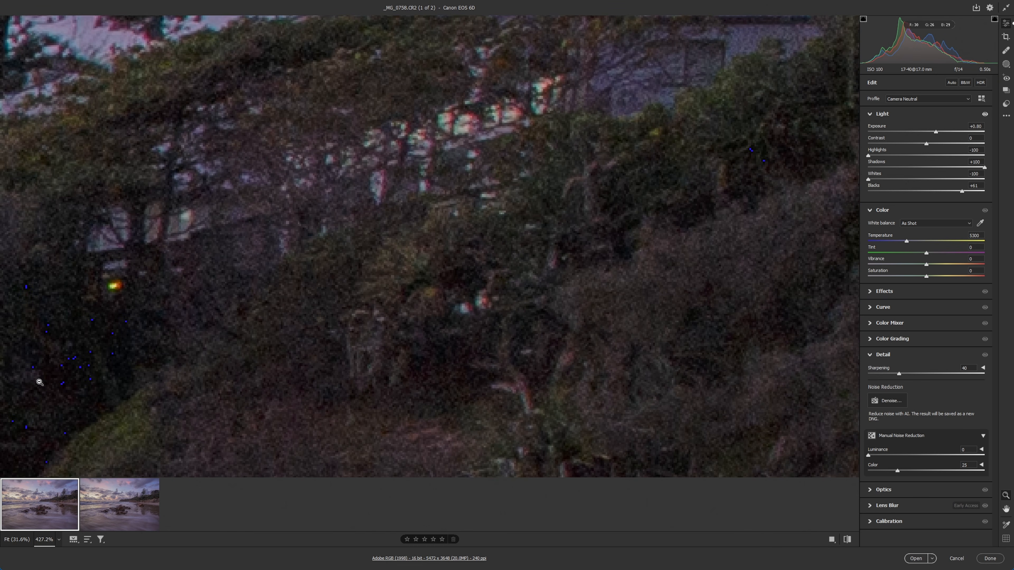
left_click(111, 502)
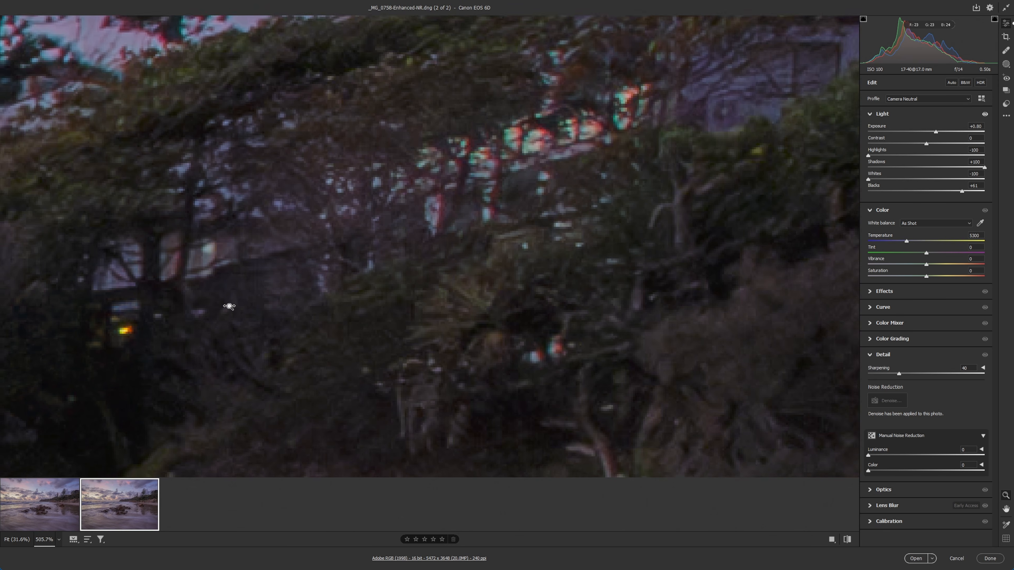
left_click_drag(469, 302, 414, 302)
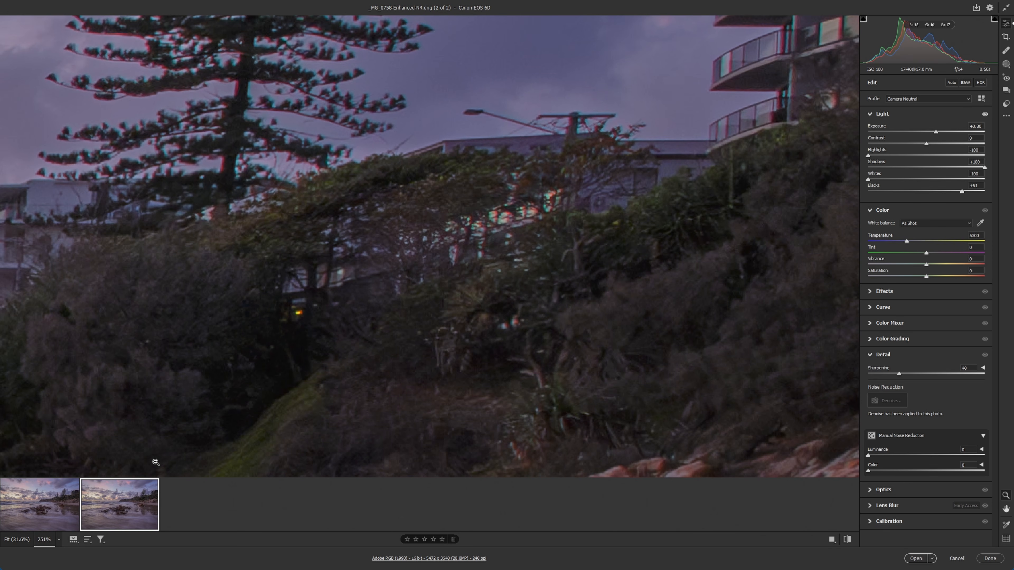
left_click(40, 504)
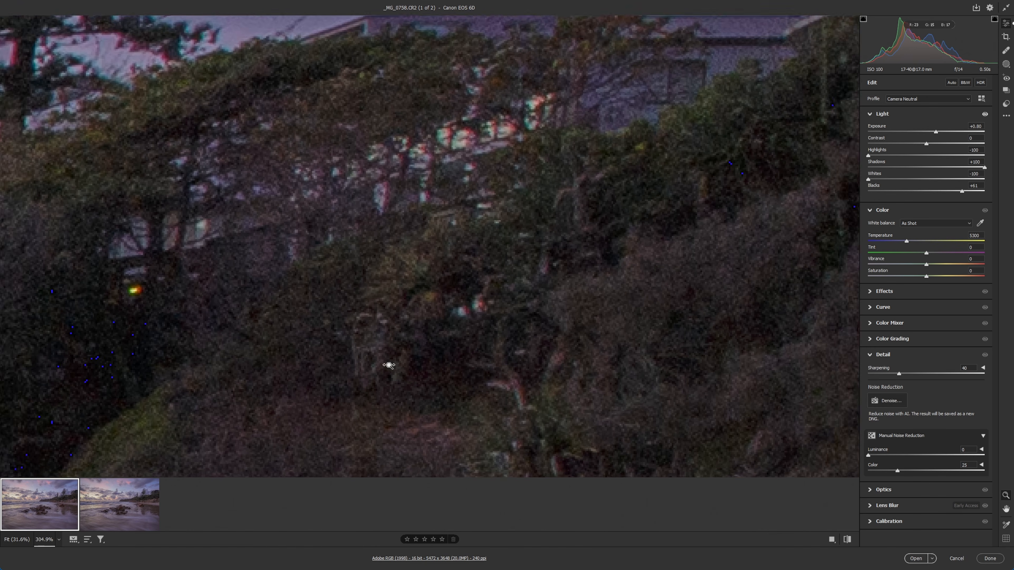
left_click_drag(396, 364, 343, 361)
left_click(119, 504)
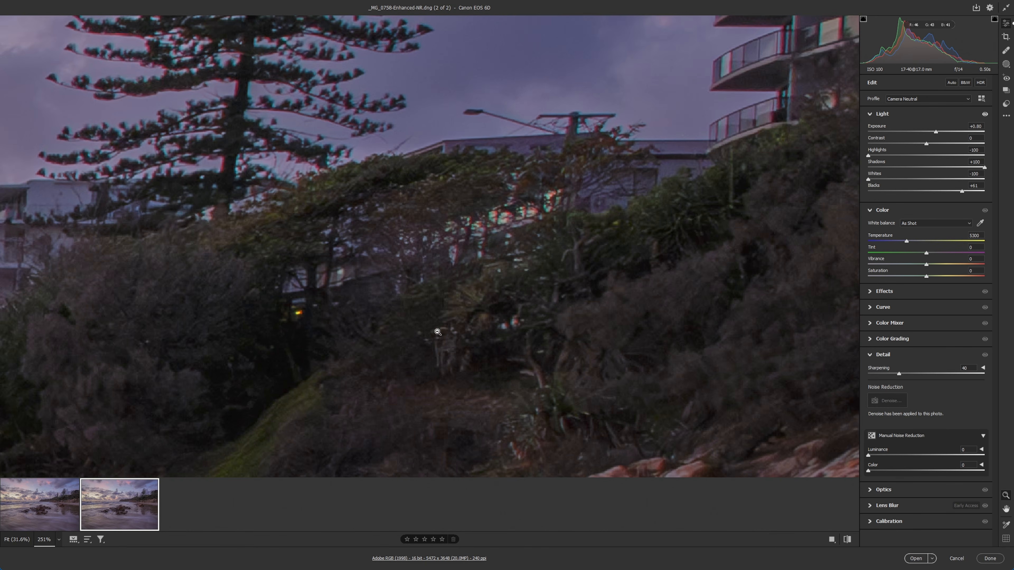
left_click(437, 332)
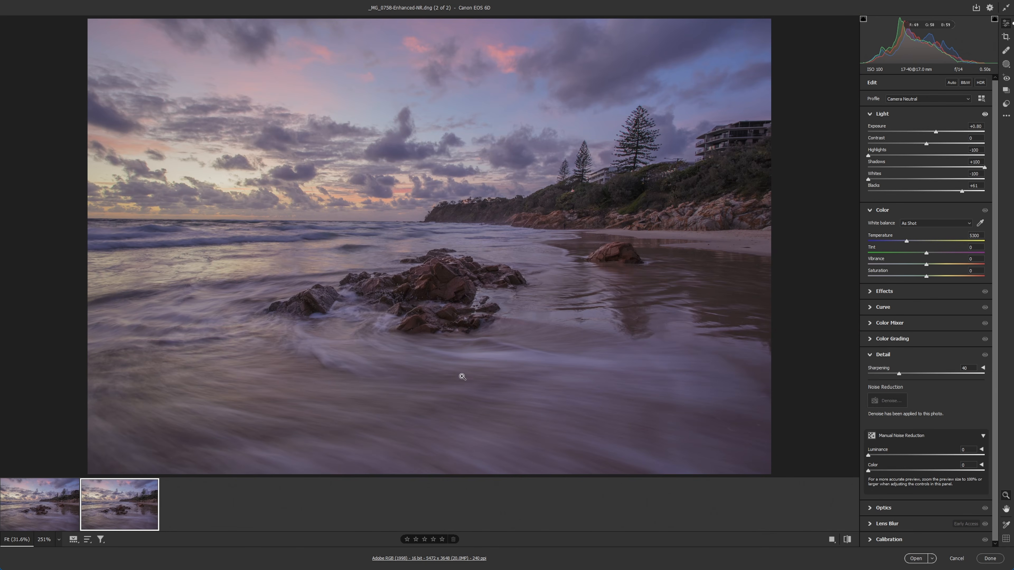
Recheck the smoothness of the foreground water in the denoised DNG, and return to the original raw file for comparison.
left_click(592, 417)
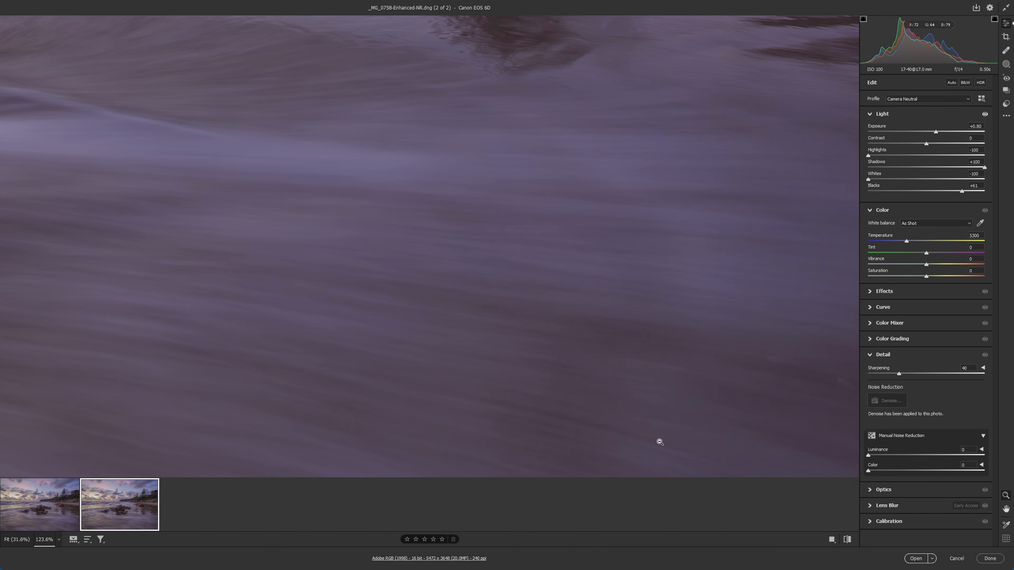
left_click(77, 513)
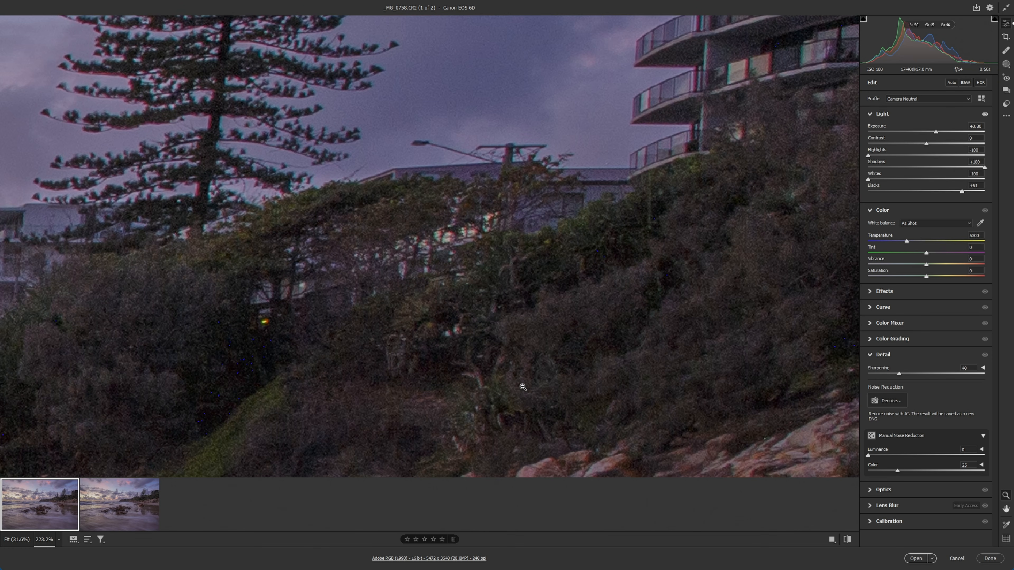
left_click(527, 377)
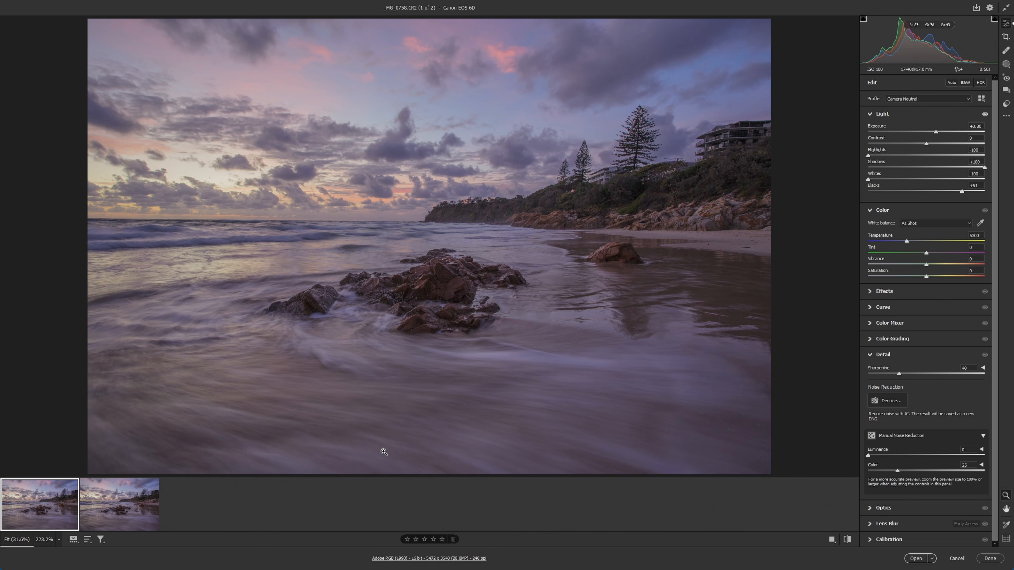
left_click(720, 418)
left_click(694, 408)
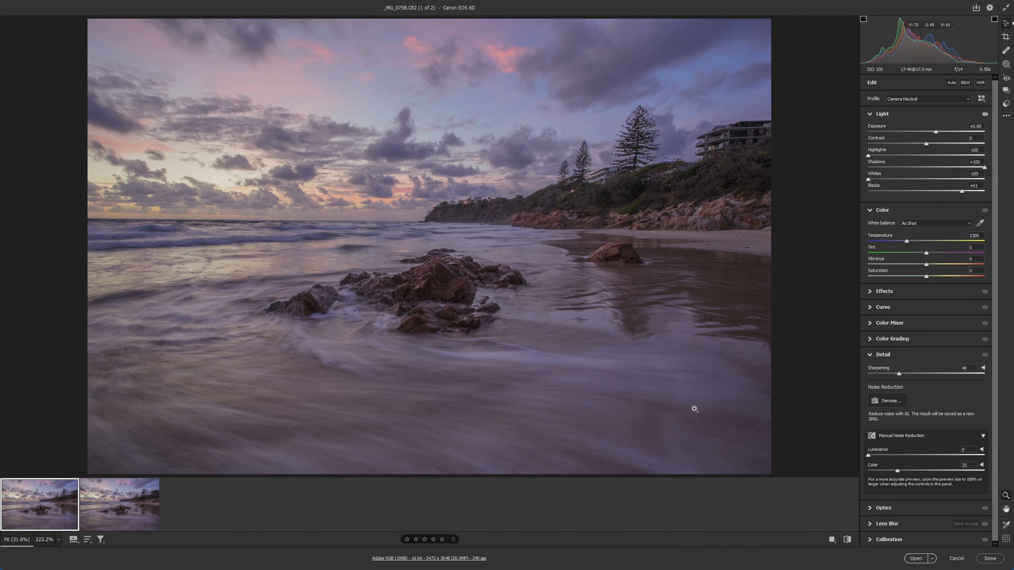